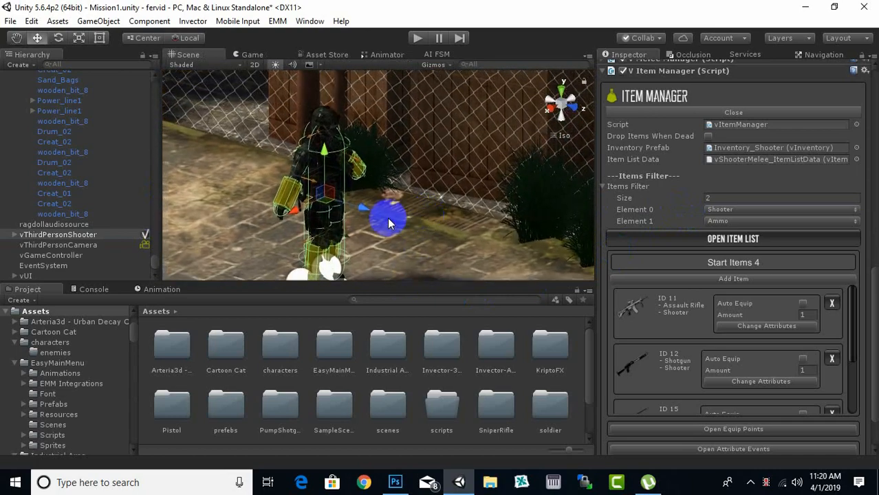
Step: Run the scene in the Game view and test the character's camera, running, crouching and jumping in the alley
{"action": "left_click", "coordinate": [417, 37]}
{"action": "left_click", "coordinate": [265, 55]}
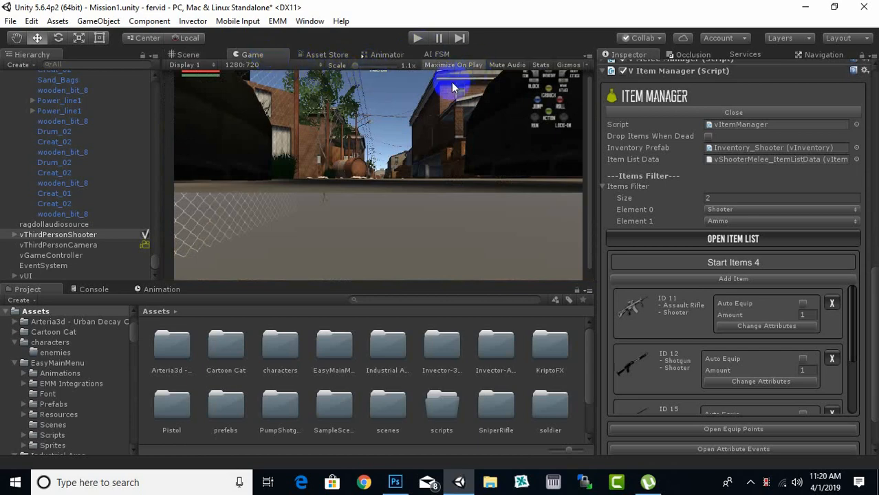
{"action": "left_click", "coordinate": [409, 38]}
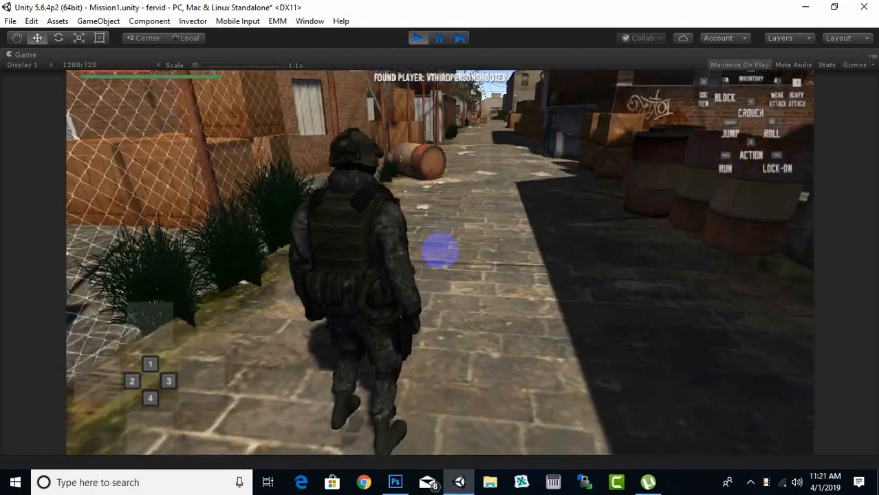
{"action": "left_click", "coordinate": [440, 250]}
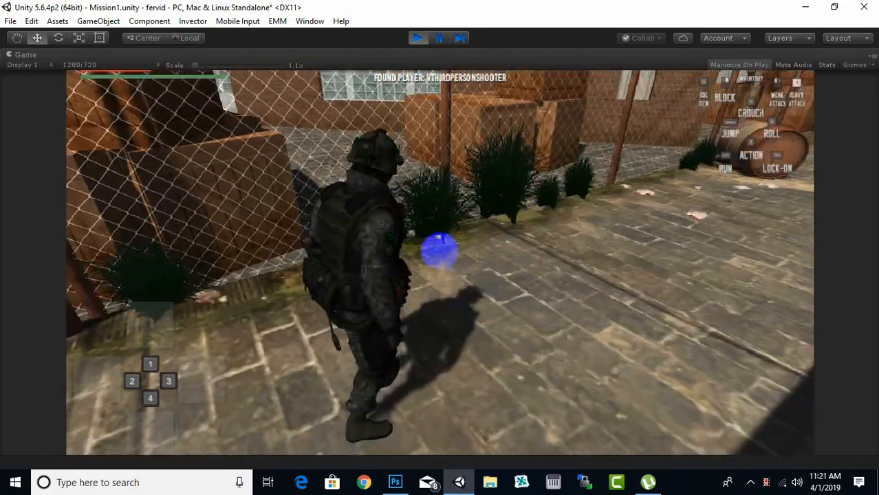
{"action": "left_click", "coordinate": [440, 251]}
{"action": "key", "text": "w"}
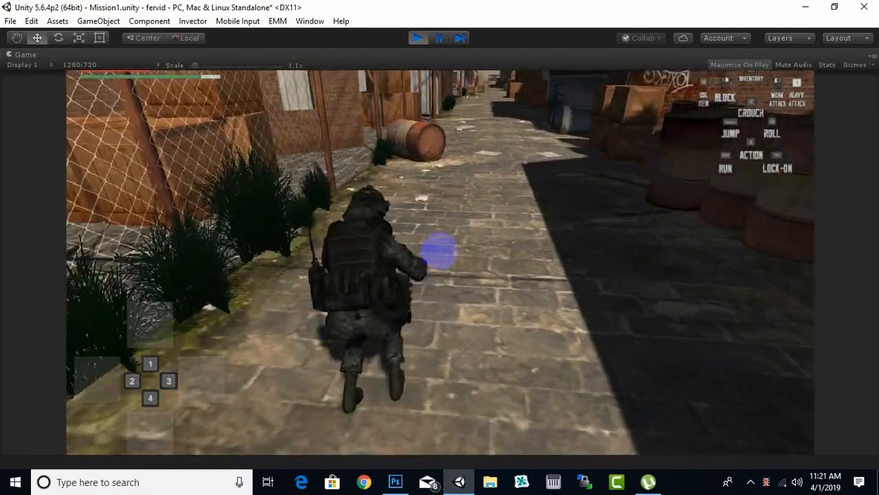
{"action": "key", "text": "q"}
{"action": "key", "text": "space"}
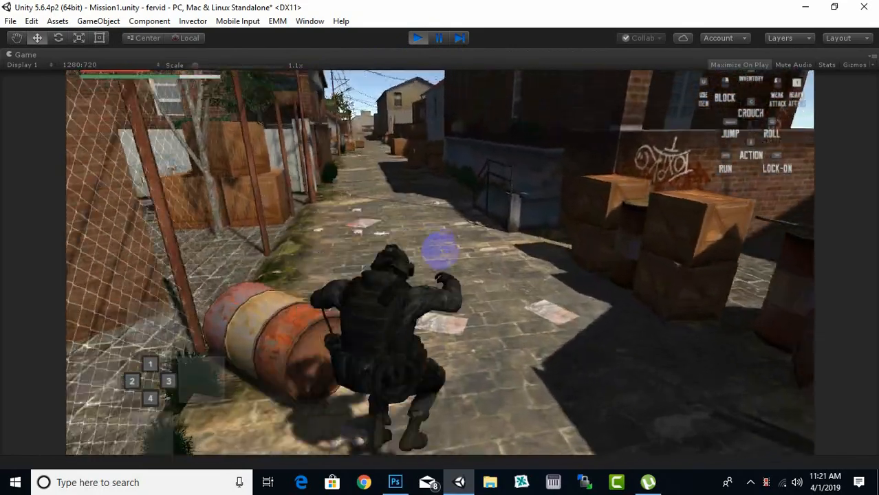
{"action": "key", "text": "q"}
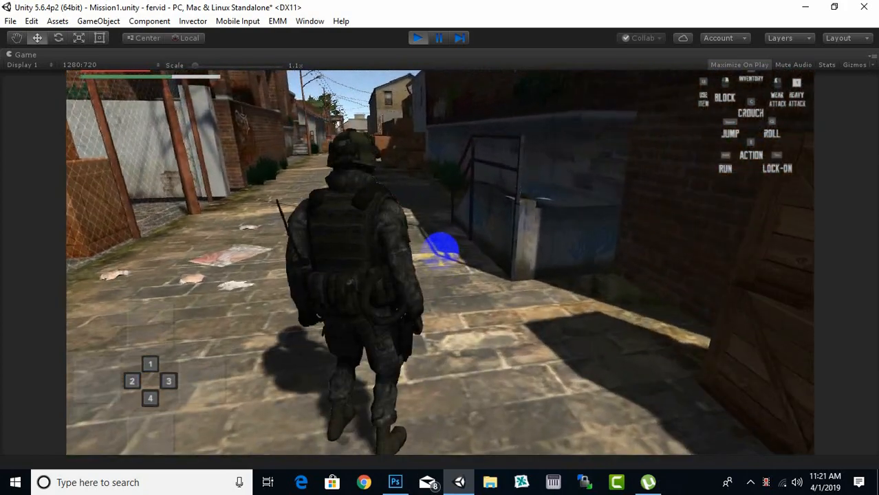
Step: Open the in-game inventory and equip the assault rifle in weapon slot 1 and the shotgun in slot 3
{"action": "key", "text": "i"}
{"action": "key", "text": "Return"}
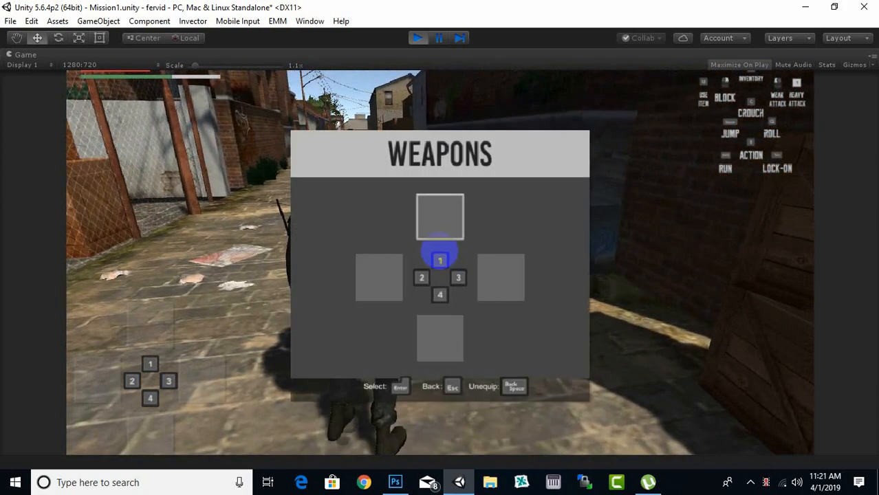
{"action": "key", "text": "Return"}
{"action": "key", "text": "Return"}
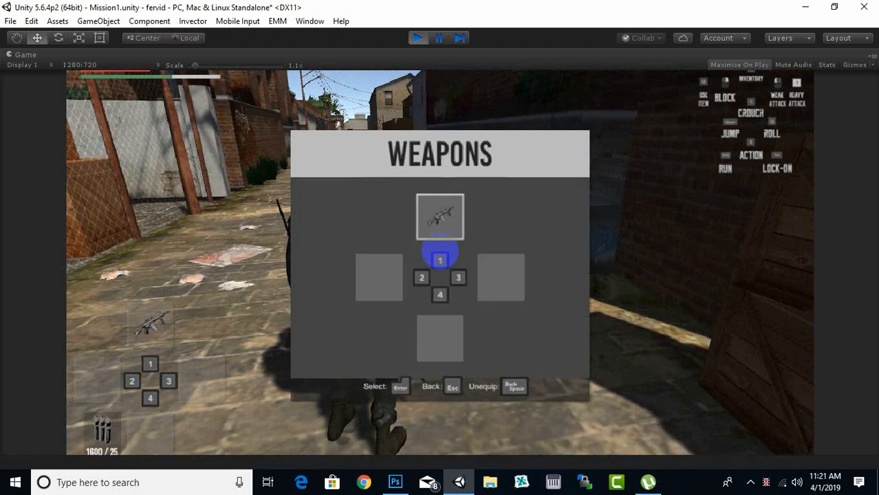
{"action": "key", "text": "Return"}
{"action": "key", "text": "Right"}
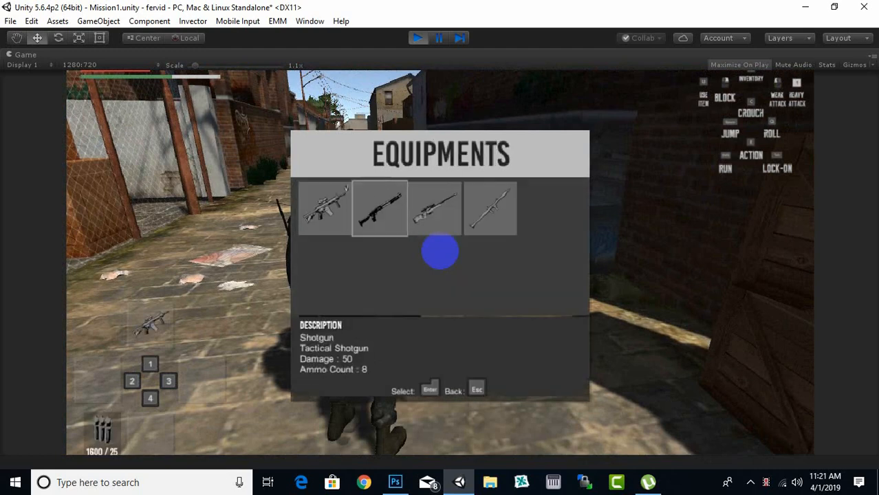
{"action": "key", "text": "Return"}
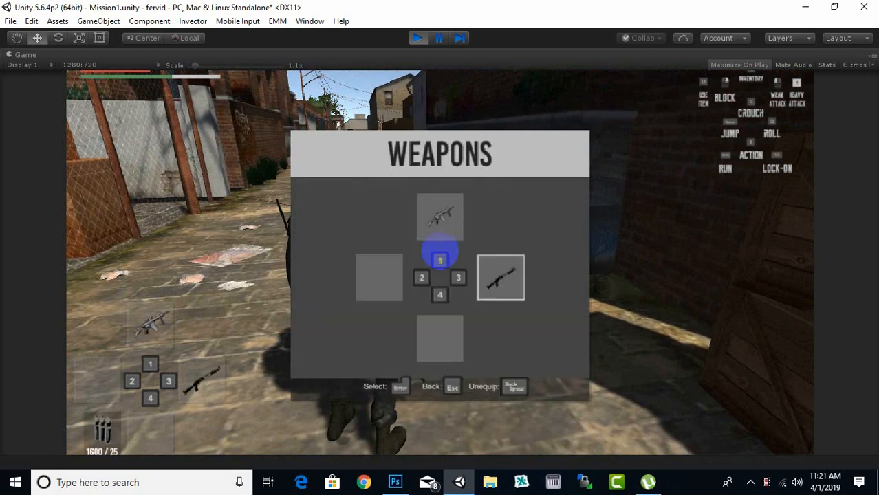
Step: Equip the sniper in weapon slot 2 and the RPG in slot 4, and close the inventory
{"action": "key", "text": "Return"}
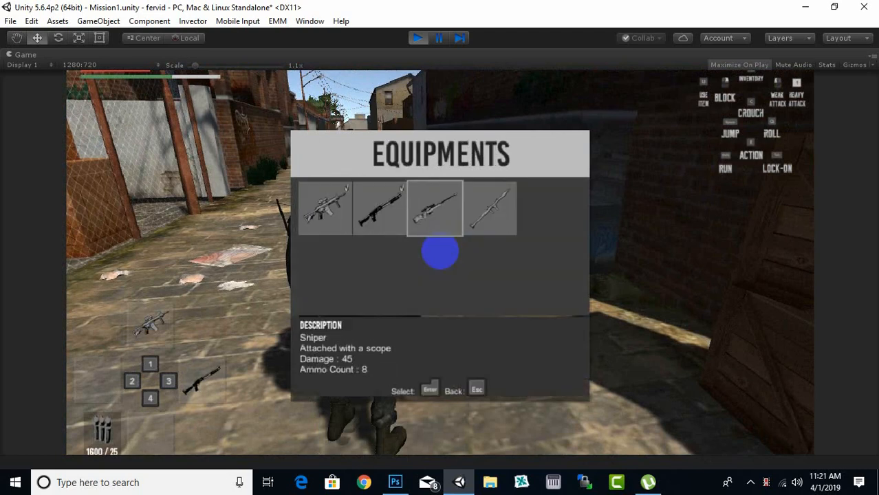
{"action": "key", "text": "Return"}
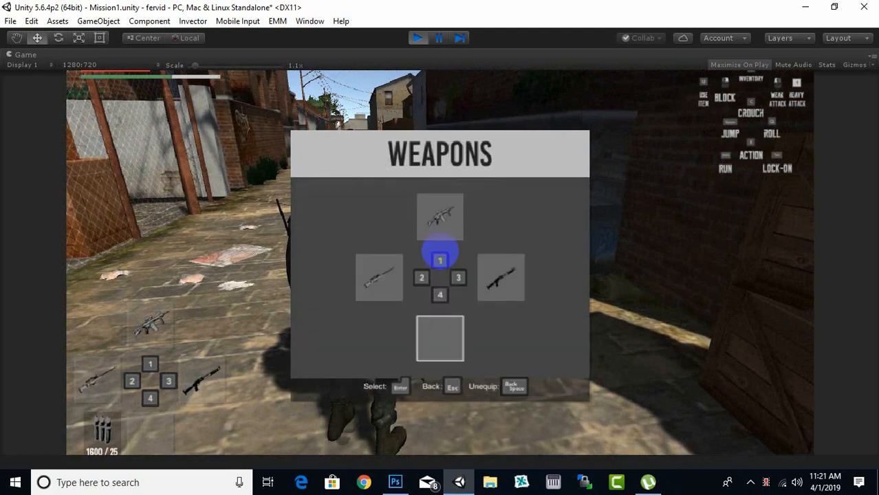
{"action": "key", "text": "Return"}
{"action": "key", "text": "Right"}
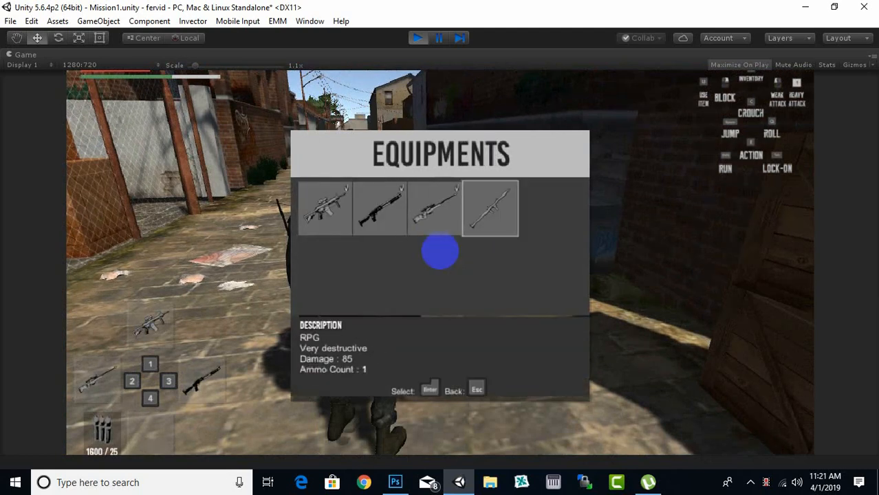
{"action": "key", "text": "Return"}
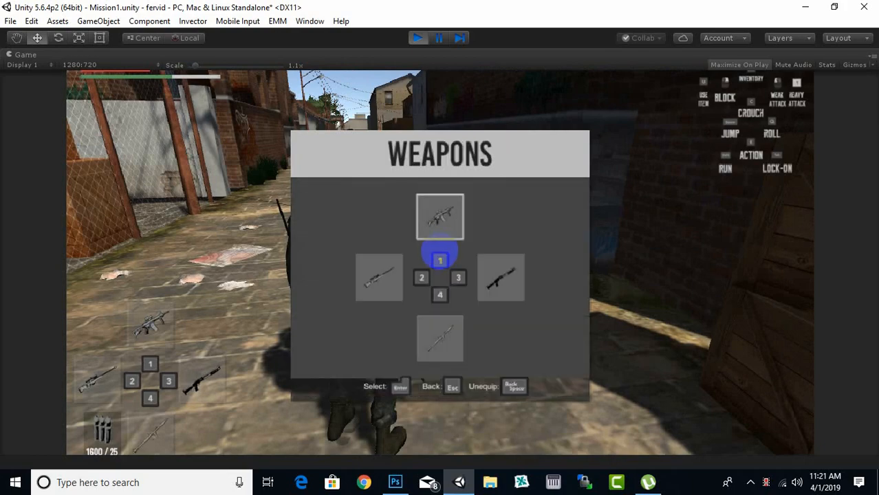
{"action": "key", "text": "Escape"}
{"action": "key", "text": "i"}
Step: Aim down the alley and test-fire the assault rifle
{"action": "right_click_drag", "start_coordinate": [440, 250], "coordinate": [180, 98]}
{"action": "left_click", "coordinate": [180, 98]}
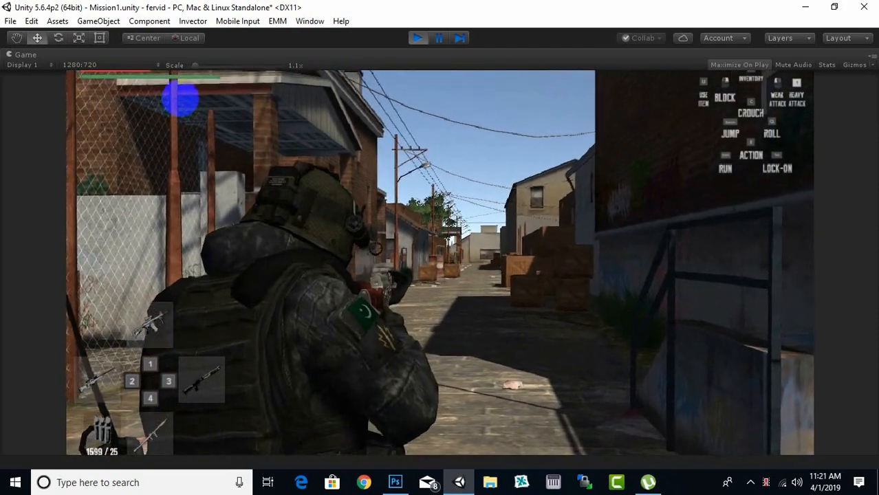
{"action": "left_click", "coordinate": [194, 117]}
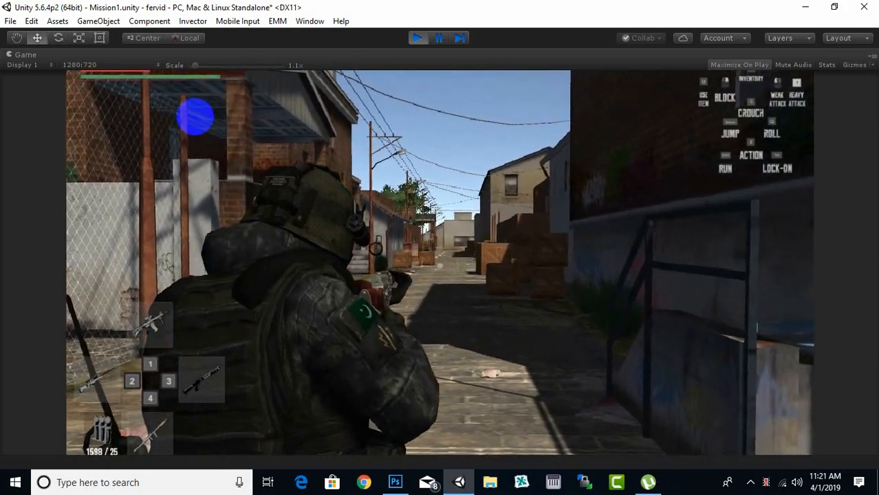
Step: Switch to the shotgun in slot 3 and test firing and reloading it
{"action": "key", "text": "3"}
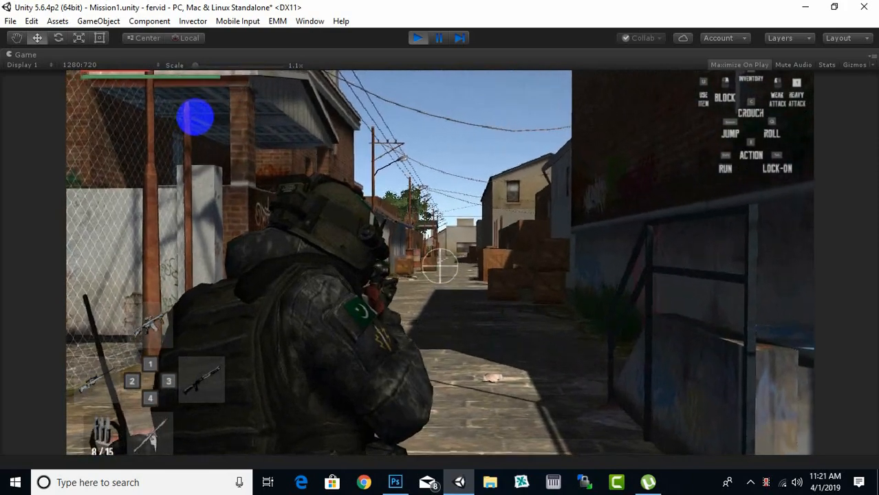
{"action": "left_click", "coordinate": [195, 117]}
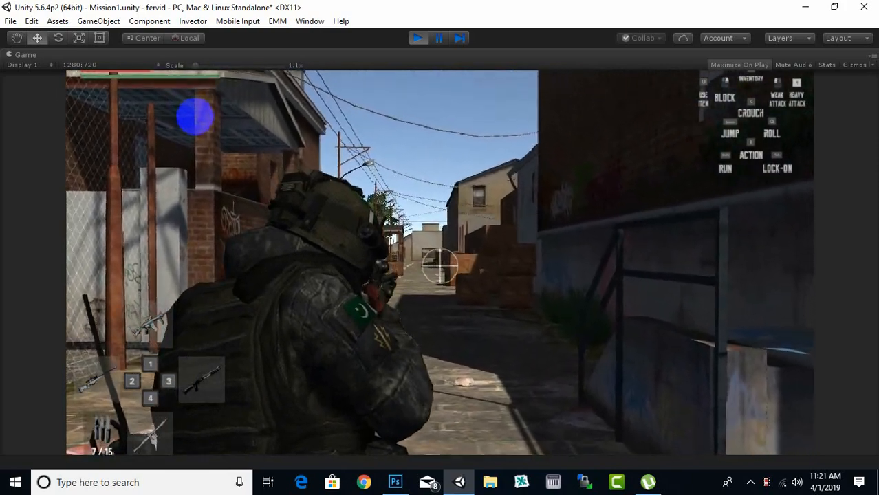
{"action": "key", "text": "r"}
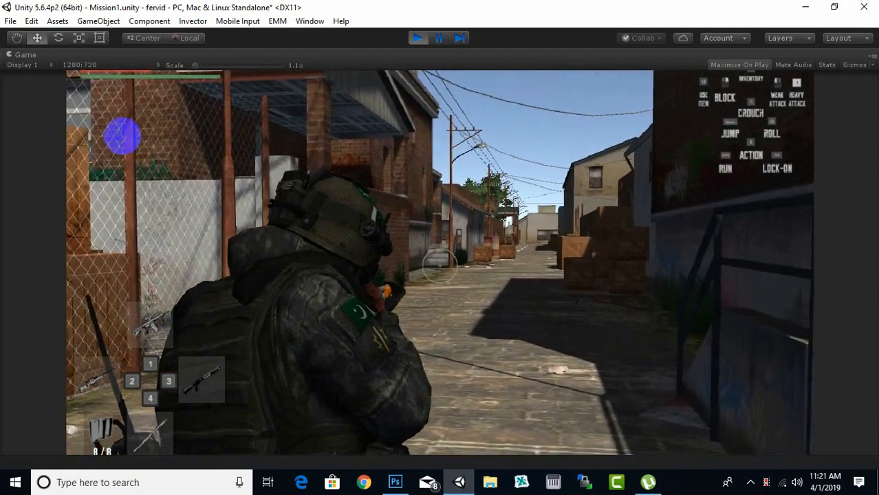
{"action": "left_click", "coordinate": [222, 161]}
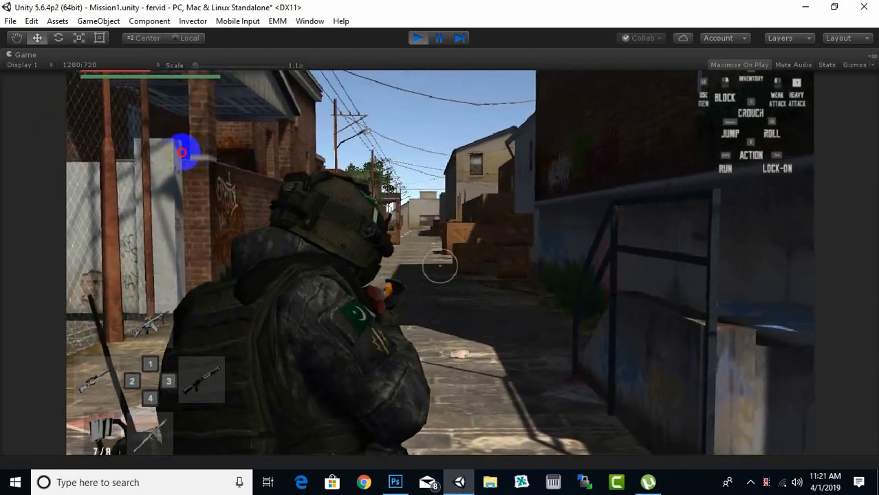
{"action": "left_click", "coordinate": [182, 148]}
Step: Test-fire the RPG from slot 4, switch back to the slot 1 weapon and stop the play test
{"action": "key", "text": "4"}
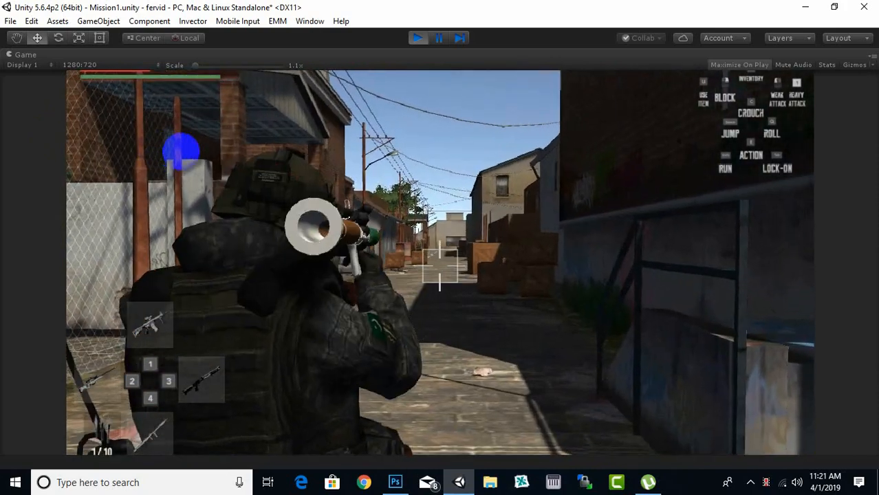
{"action": "left_click", "coordinate": [207, 144]}
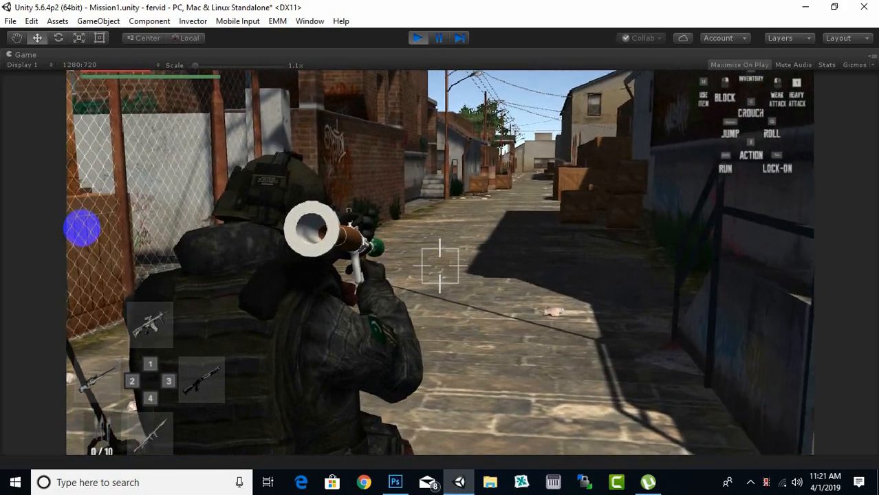
{"action": "key", "text": "1"}
{"action": "right_click_drag", "start_coordinate": [81, 229], "coordinate": [343, 157]}
{"action": "left_click", "coordinate": [416, 38]}
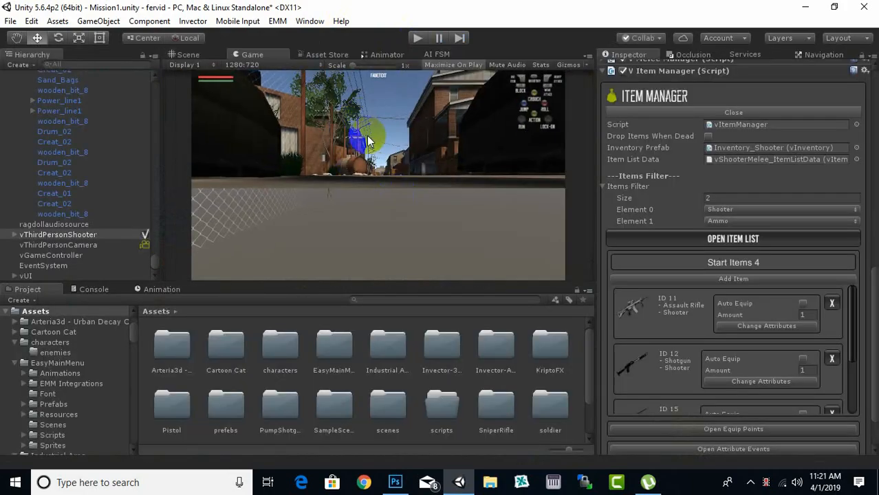
Step: Return to the Scene view and examine the vThirdPersonShooter character's back from close up
{"action": "left_click", "coordinate": [194, 56]}
{"action": "scroll", "coordinate": [409, 213], "scroll_direction": "down", "scroll_amount": 2}
{"action": "right_click_drag", "start_coordinate": [337, 204], "coordinate": [428, 229]}
{"action": "scroll", "coordinate": [428, 229], "scroll_direction": "up", "scroll_amount": 2}
{"action": "scroll", "coordinate": [428, 229], "scroll_direction": "up", "scroll_amount": 4}
{"action": "right_click_drag", "start_coordinate": [364, 216], "coordinate": [447, 110]}
{"action": "right_click_drag", "start_coordinate": [487, 183], "coordinate": [387, 133]}
{"action": "right_click_drag", "start_coordinate": [394, 207], "coordinate": [355, 185]}
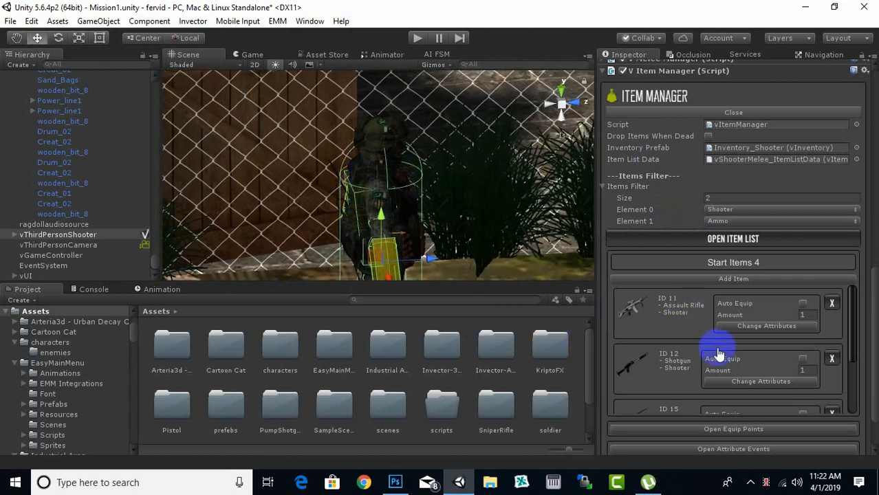
Step: Review the Item Manager's start items and the equip point and event sections below them
{"action": "scroll", "coordinate": [714, 409], "scroll_direction": "down", "scroll_amount": 4}
{"action": "scroll", "coordinate": [711, 386], "scroll_direction": "up", "scroll_amount": 4}
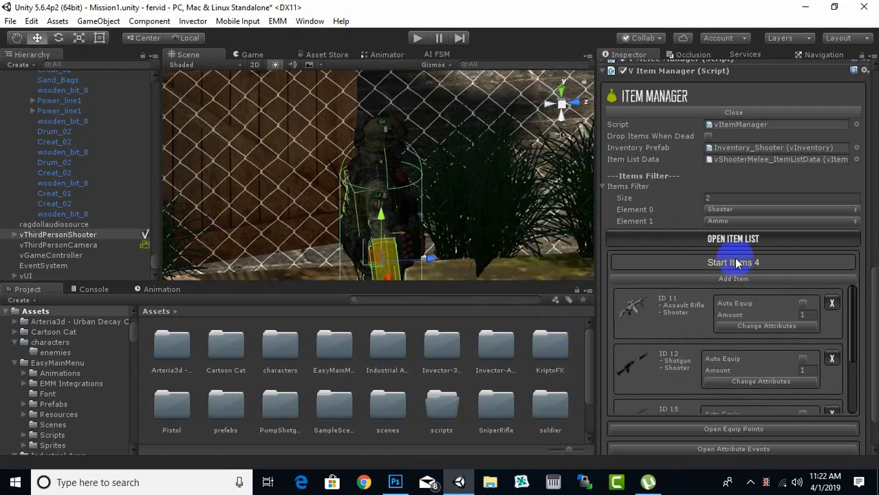
{"action": "left_click_drag", "start_coordinate": [873, 318], "coordinate": [868, 367]}
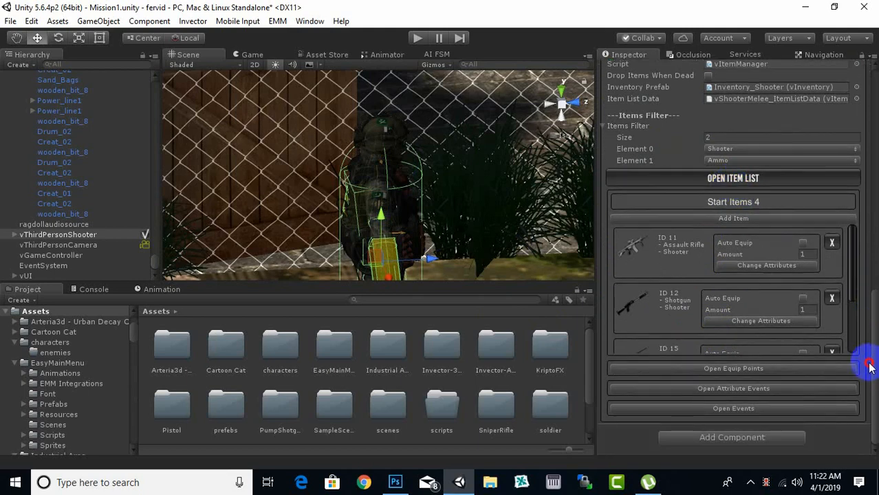
{"action": "mouse_move", "coordinate": [852, 254]}
{"action": "left_mouse_down"}
{"action": "mouse_move", "coordinate": [856, 306]}
{"action": "mouse_move", "coordinate": [858, 262]}
{"action": "left_mouse_up"}
{"action": "left_click_drag", "start_coordinate": [872, 316], "coordinate": [869, 299]}
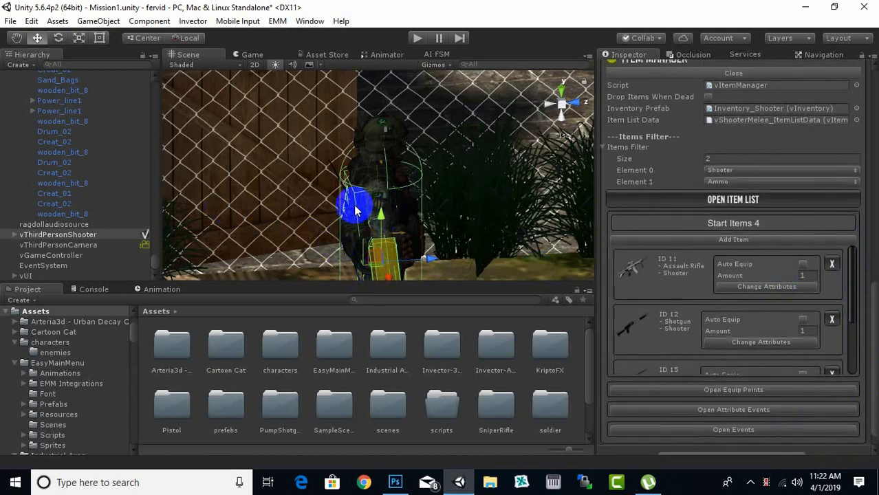
Step: Expand the vThirdPersonShooter object's bone hierarchy and rename the object to fervid
{"action": "left_click", "coordinate": [12, 236]}
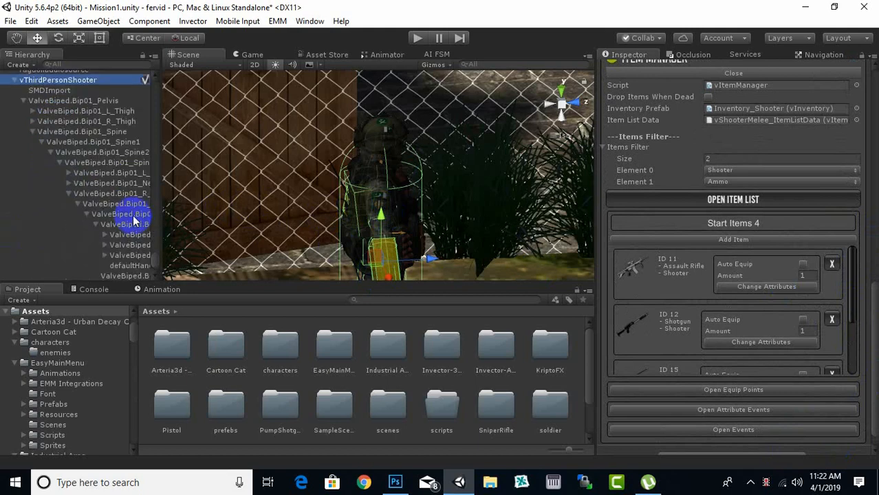
{"action": "scroll", "coordinate": [87, 157], "scroll_direction": "up", "scroll_amount": 3}
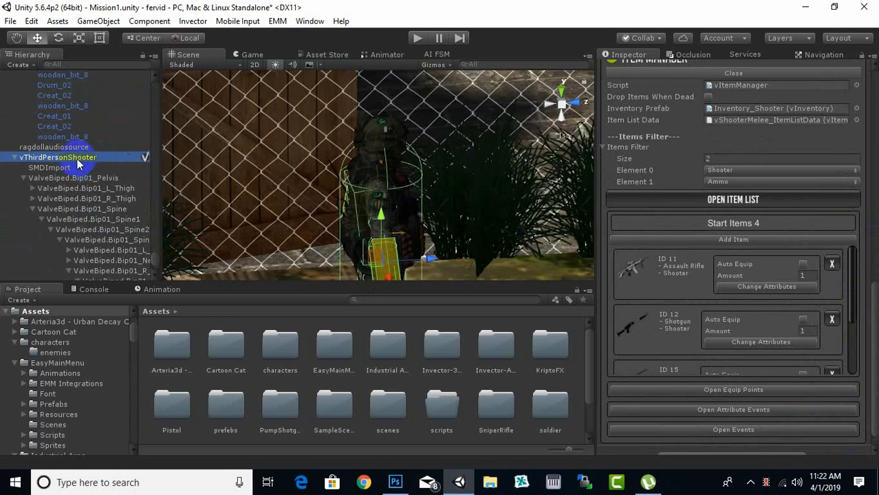
{"action": "right_click", "coordinate": [22, 159]}
{"action": "left_click", "coordinate": [81, 197]}
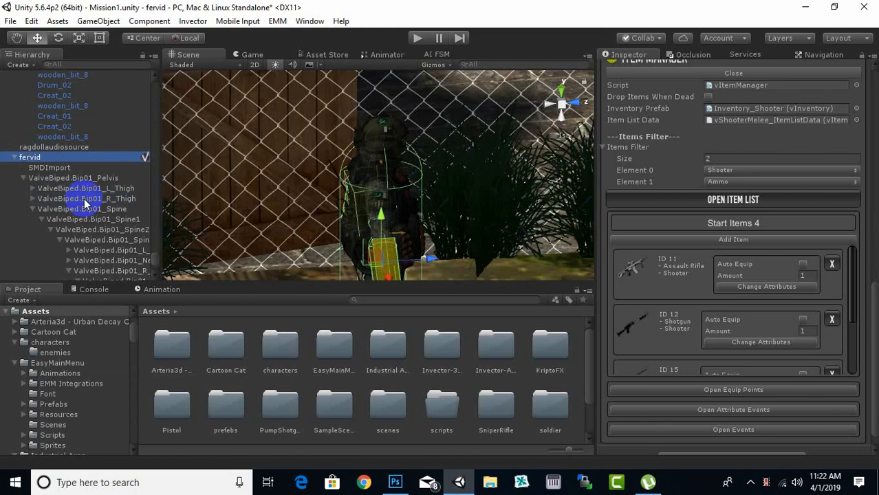
Step: Widen the Hierarchy and examine where the ValveBiped.Bip01_Spine2 and ValveBiped.Bip01_Spine1 bones sit on the fervid character
{"action": "scroll", "coordinate": [85, 195], "scroll_direction": "down", "scroll_amount": 3}
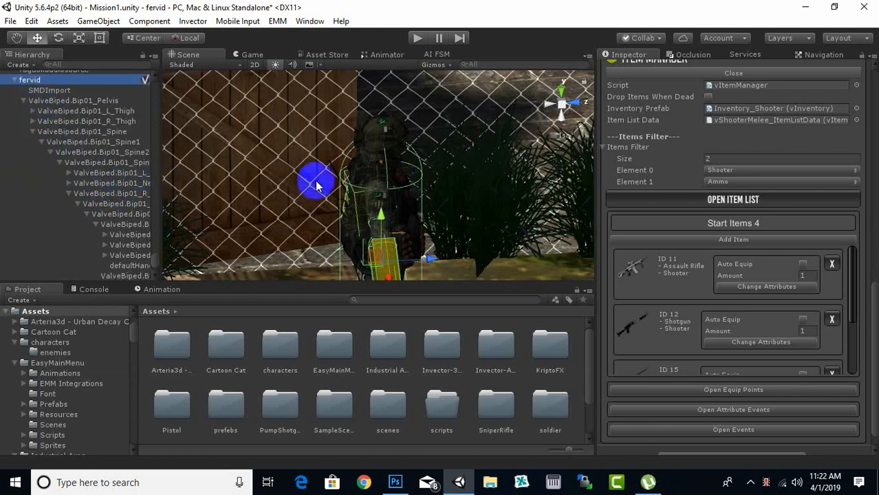
{"action": "left_click_drag", "start_coordinate": [159, 189], "coordinate": [221, 192]}
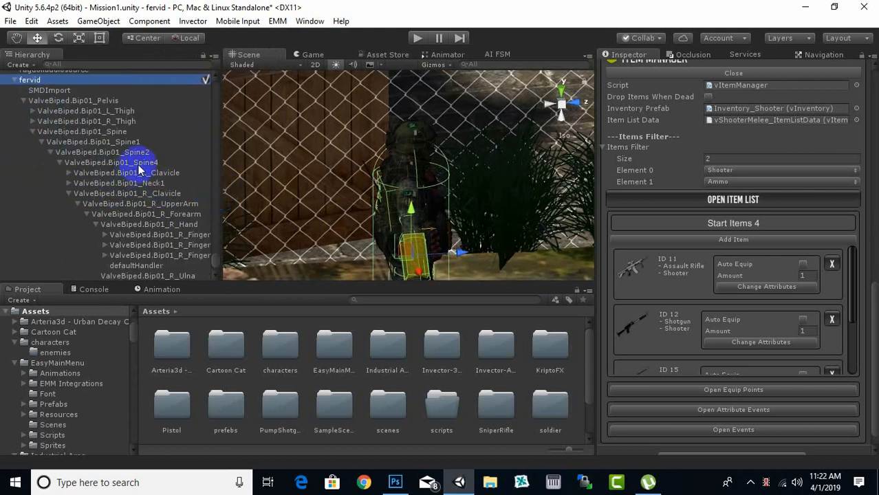
{"action": "left_click", "coordinate": [120, 154]}
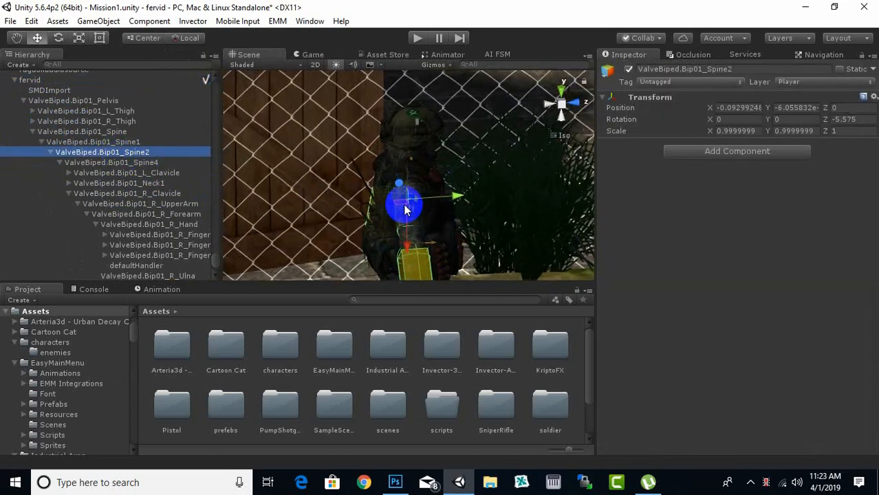
{"action": "left_click_drag", "start_coordinate": [330, 207], "coordinate": [377, 251], "text": "alt"}
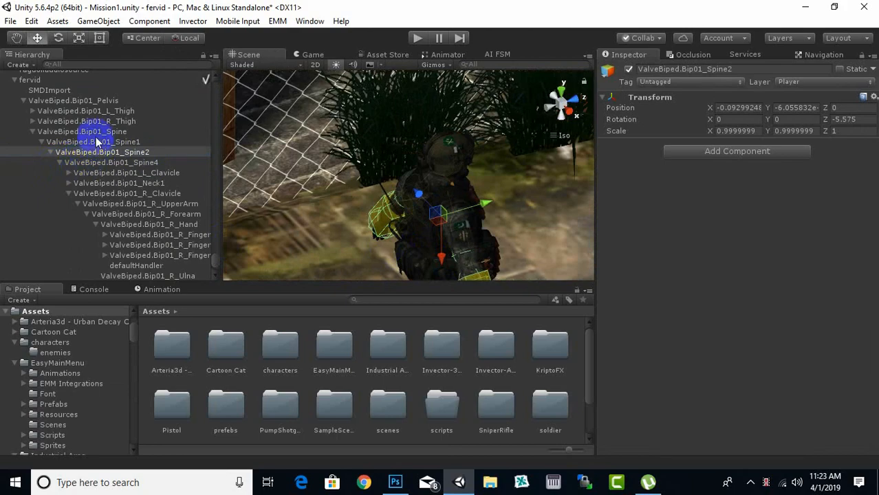
{"action": "left_click", "coordinate": [110, 151]}
{"action": "left_click", "coordinate": [112, 142]}
{"action": "left_click_drag", "start_coordinate": [412, 203], "coordinate": [386, 191], "text": "alt"}
{"action": "left_click_drag", "start_coordinate": [346, 212], "coordinate": [448, 209], "text": "alt"}
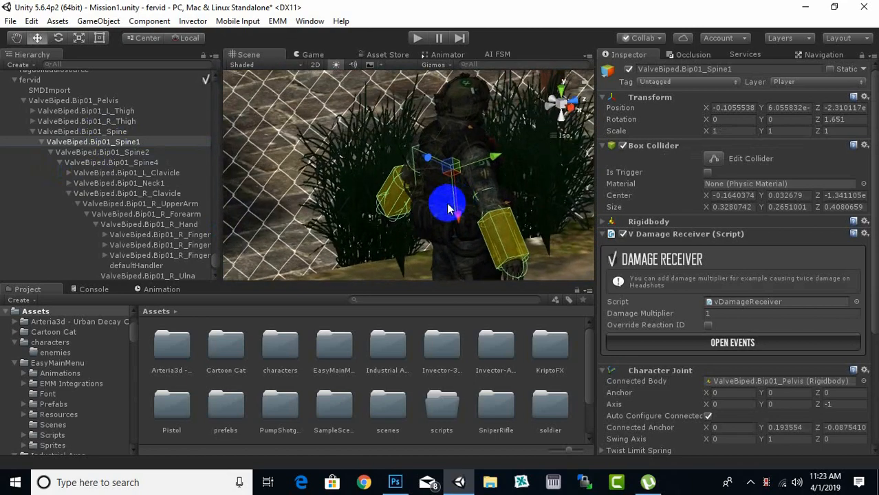
Step: Create an empty child object under ValveBiped.Bip01_Spine1 and name it weaponsholder
{"action": "right_click", "coordinate": [122, 145]}
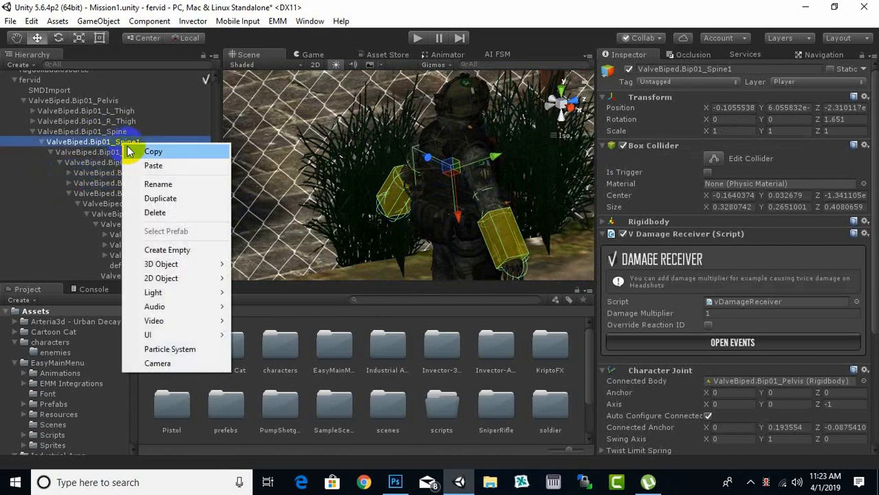
{"action": "left_click", "coordinate": [180, 249]}
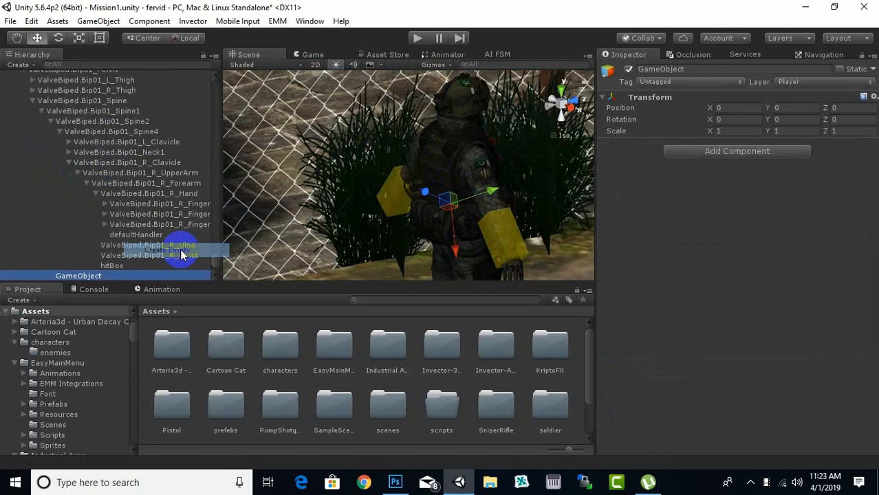
{"action": "right_click", "coordinate": [133, 276]}
{"action": "left_click", "coordinate": [185, 86]}
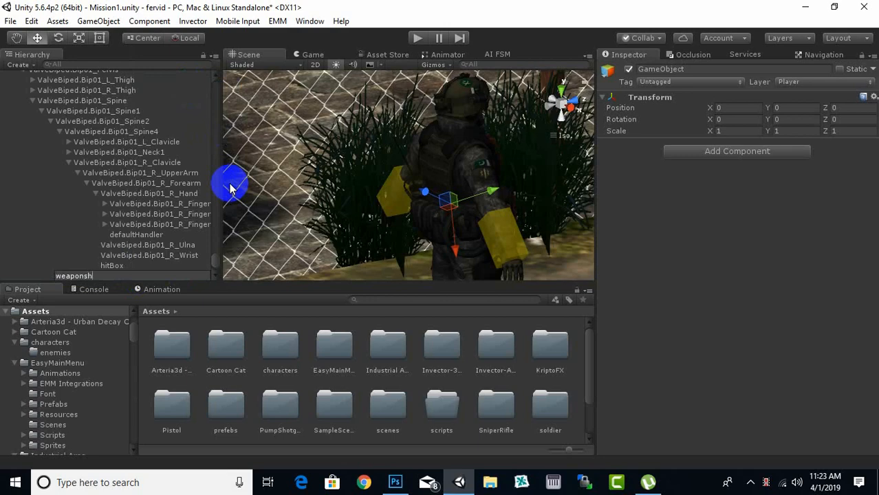
{"action": "type", "text": "weaponsholder"}
{"action": "key", "text": "Return"}
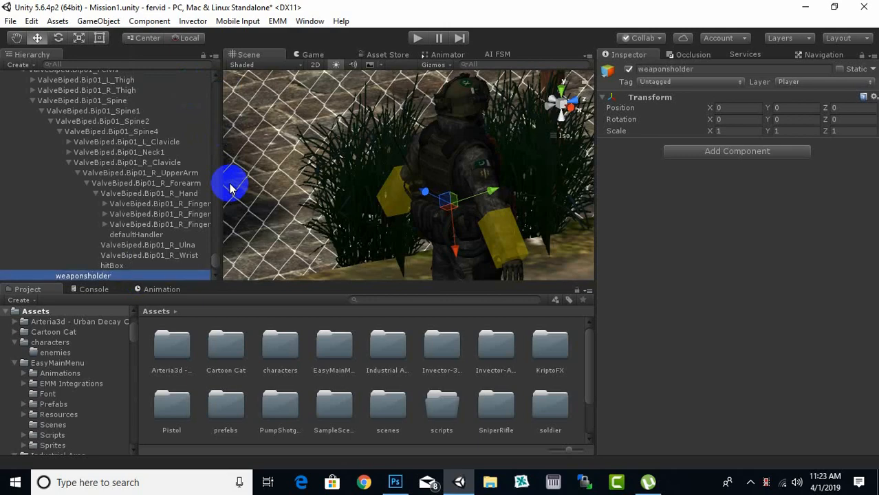
Step: Move weaponsholder onto the character's back, to about X -0.174, Y -0.027, Z 0.025
{"action": "left_click_drag", "start_coordinate": [567, 124], "coordinate": [251, 251], "text": "alt"}
{"action": "left_click_drag", "start_coordinate": [495, 218], "coordinate": [533, 140]}
{"action": "left_click_drag", "start_coordinate": [459, 186], "coordinate": [557, 162], "text": "alt"}
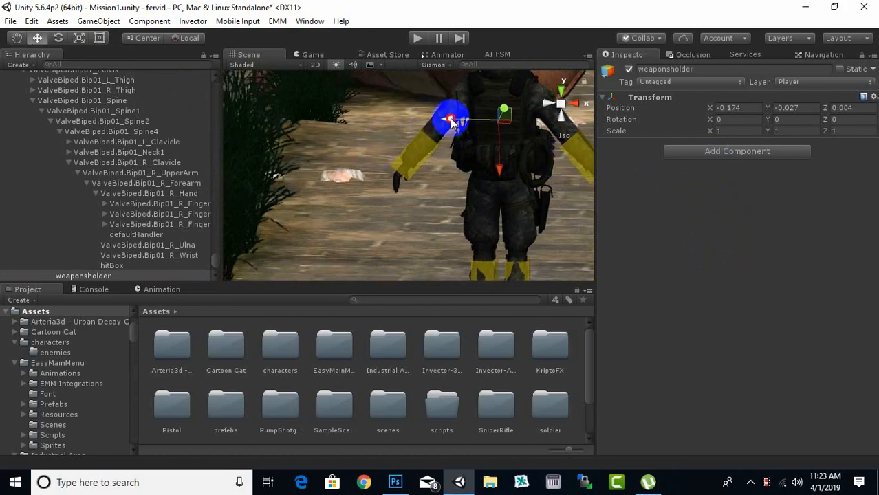
{"action": "left_click_drag", "start_coordinate": [448, 121], "coordinate": [364, 231], "text": "alt"}
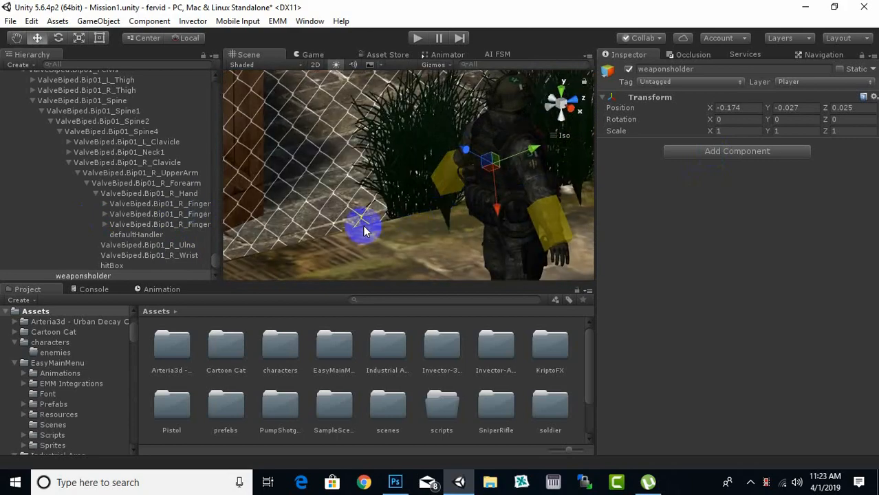
Step: Create an empty child object inside weaponsholder and name it Ak47holder
{"action": "scroll", "coordinate": [172, 245], "scroll_direction": "down", "scroll_amount": 3}
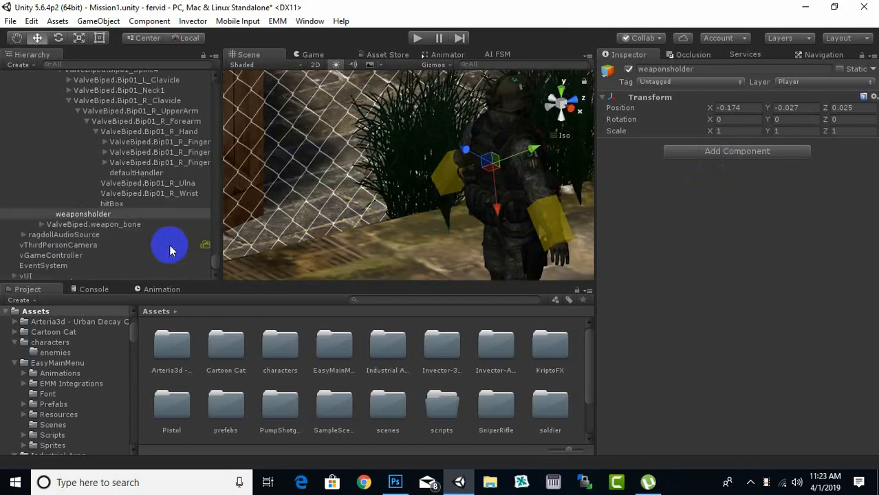
{"action": "right_click", "coordinate": [96, 215]}
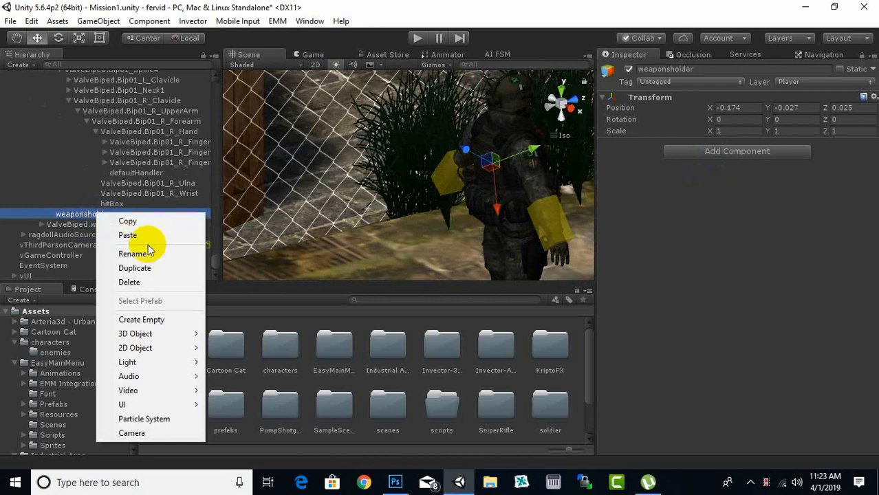
{"action": "left_click", "coordinate": [146, 319]}
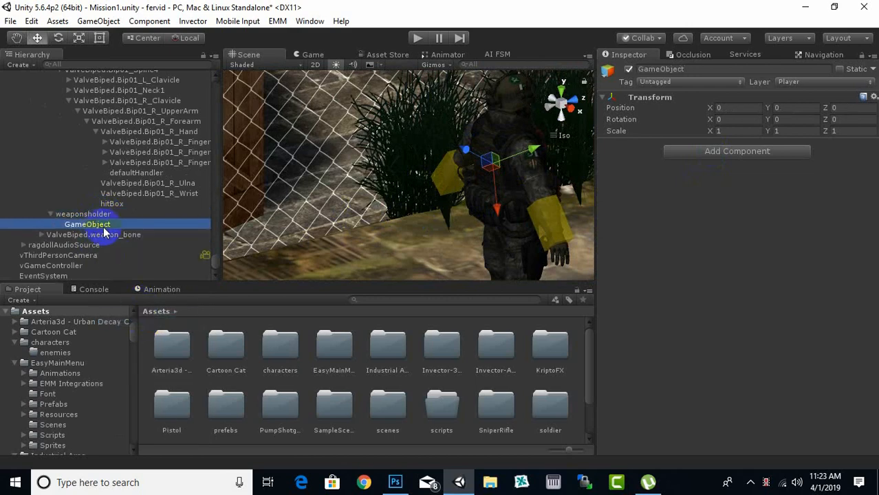
{"action": "right_click", "coordinate": [104, 226]}
{"action": "left_click", "coordinate": [138, 266]}
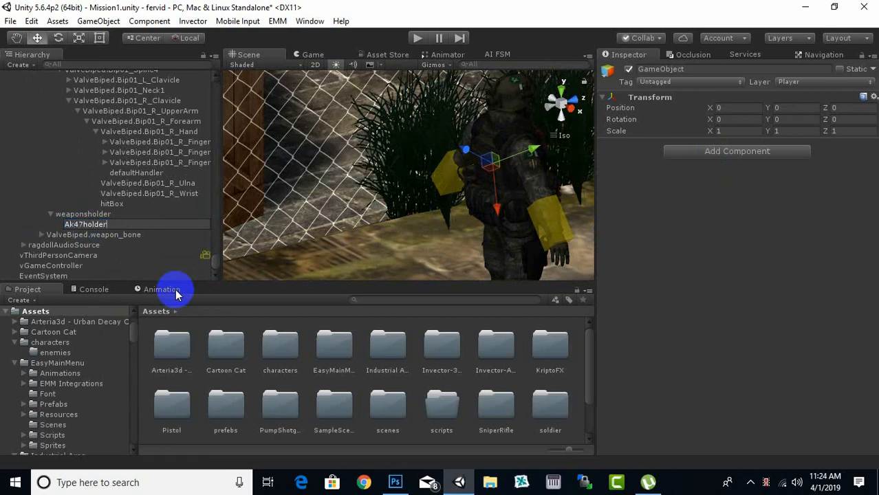
{"action": "key", "text": "Return"}
Step: Duplicate Ak47holder inside weaponsholder and rename the copy sniperholder
{"action": "key", "text": "ctrl+d"}
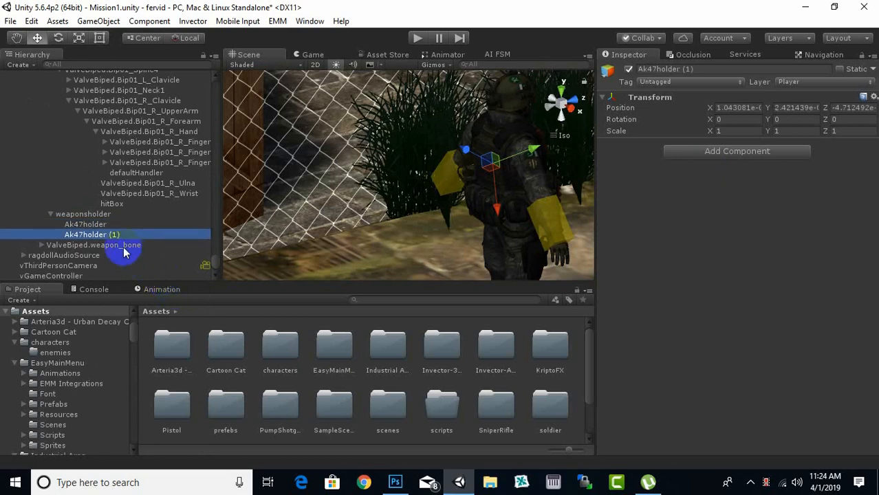
{"action": "right_click", "coordinate": [115, 235]}
{"action": "left_click", "coordinate": [137, 271]}
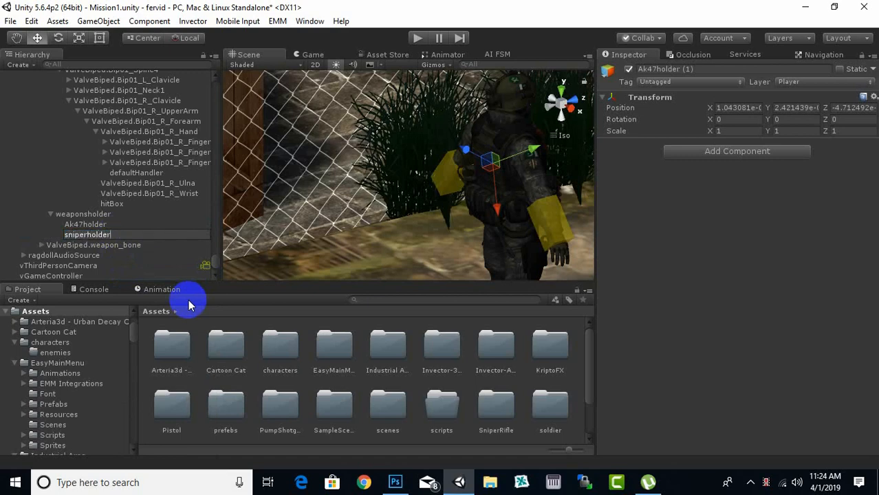
{"action": "key", "text": "Return"}
Step: Duplicate sniperholder and rename the copy shortgunholder
{"action": "key", "text": "ctrl+d"}
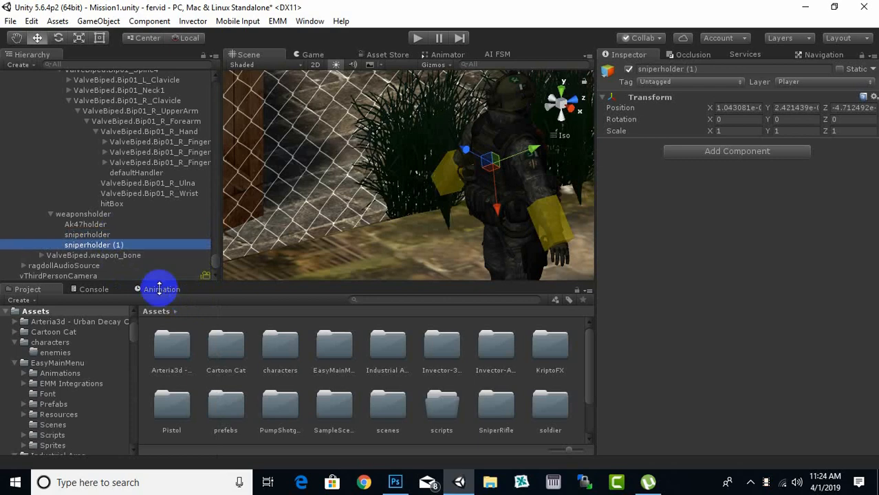
{"action": "right_click", "coordinate": [125, 245]}
{"action": "left_click", "coordinate": [161, 60]}
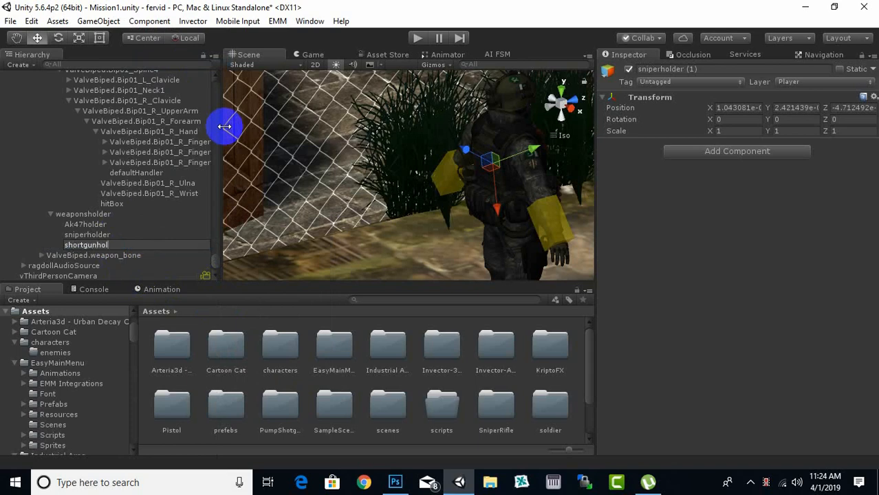
{"action": "type", "text": "shortgunholder"}
{"action": "key", "text": "Return"}
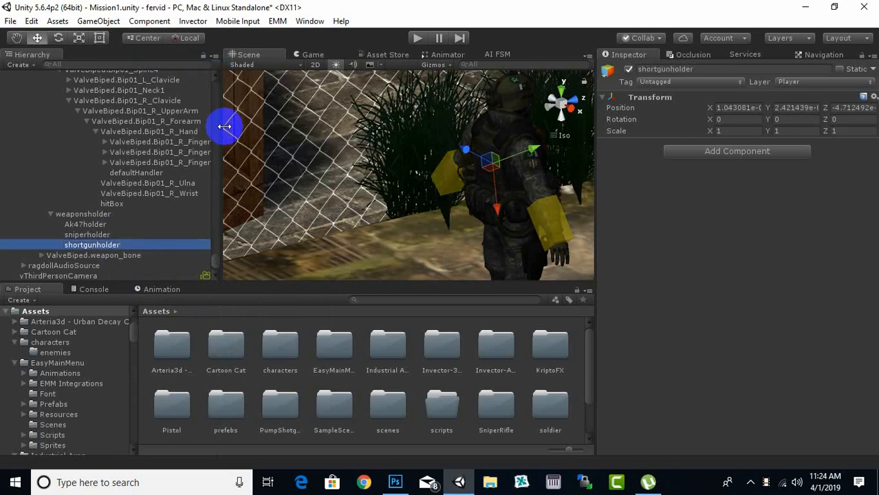
Step: Duplicate shortgunholder and rename the copy rpgholder
{"action": "key", "text": "ctrl+d"}
{"action": "right_click", "coordinate": [107, 255]}
{"action": "left_click", "coordinate": [187, 61]}
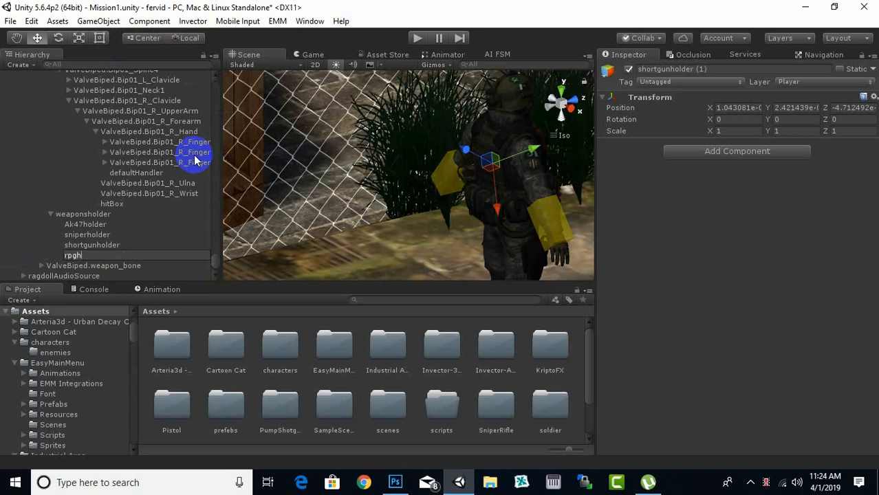
{"action": "type", "text": "rpgholder"}
{"action": "key", "text": "Return"}
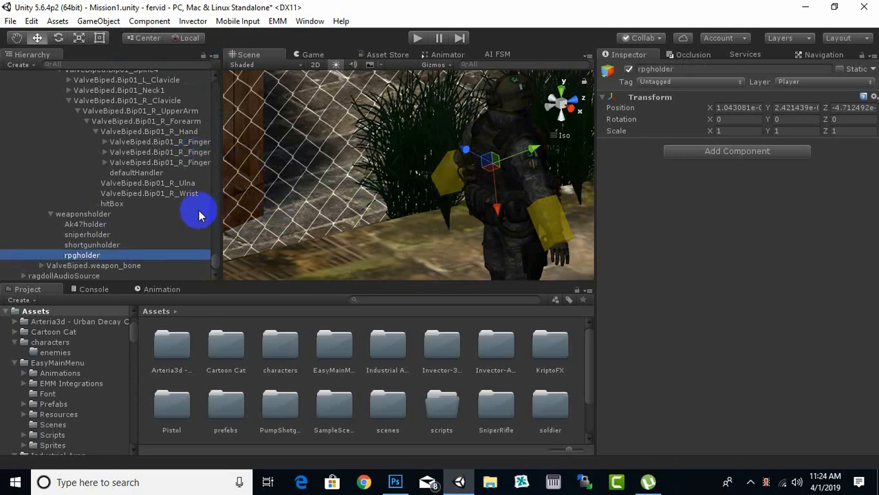
Step: Add the WPN_AKM model from the AKM folder of Weapons_ChamferZone as a child of Ak47holder
{"action": "middle_click_drag", "start_coordinate": [472, 190], "coordinate": [457, 195]}
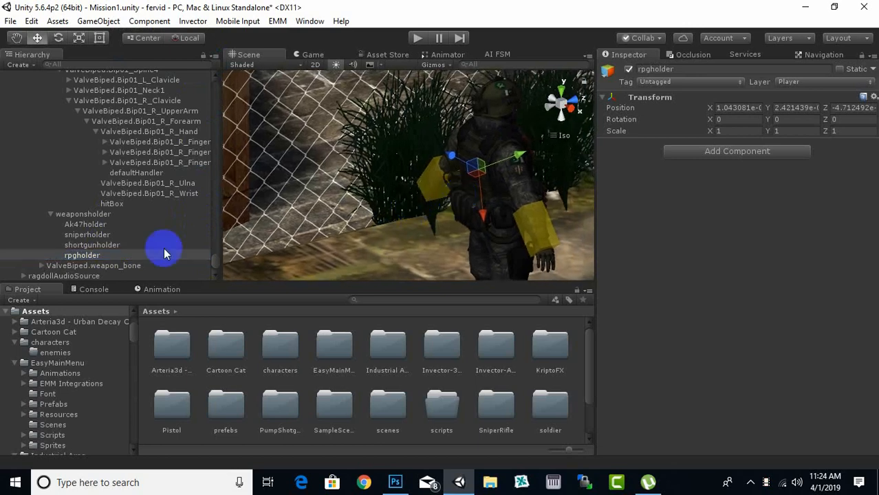
{"action": "left_click", "coordinate": [89, 224]}
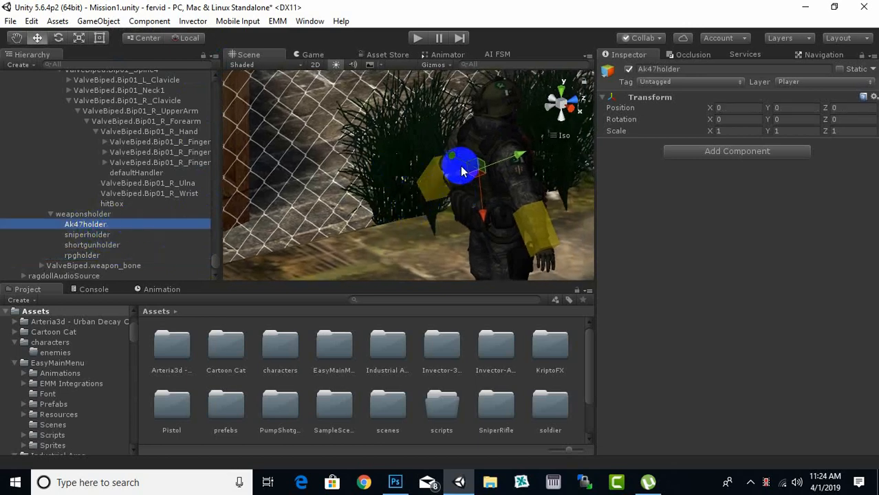
{"action": "left_click_drag", "start_coordinate": [476, 183], "coordinate": [318, 220], "text": "alt"}
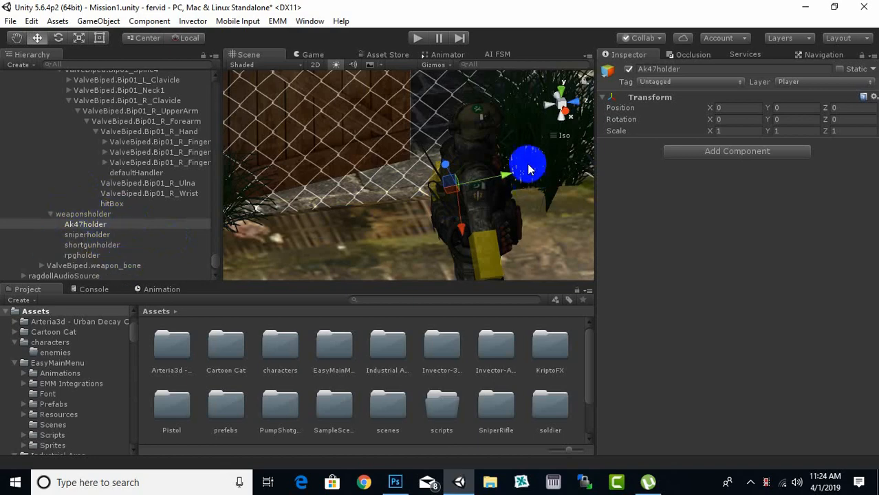
{"action": "left_click_drag", "start_coordinate": [457, 173], "coordinate": [488, 170], "text": "alt"}
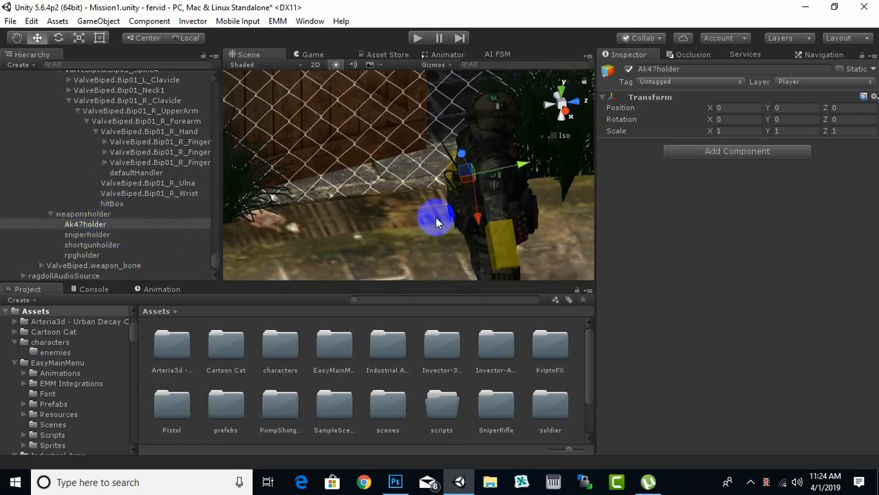
{"action": "left_click_drag", "start_coordinate": [435, 219], "coordinate": [563, 184], "text": "alt"}
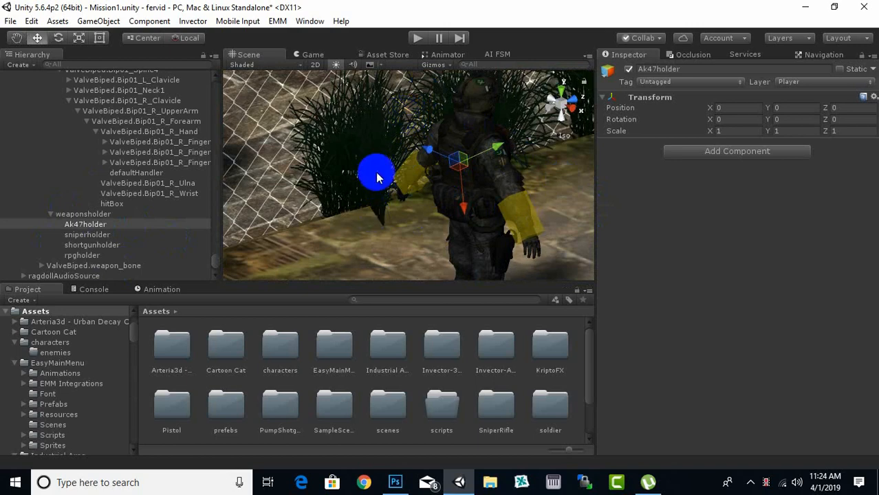
{"action": "left_click_drag", "start_coordinate": [429, 228], "coordinate": [418, 242], "text": "alt"}
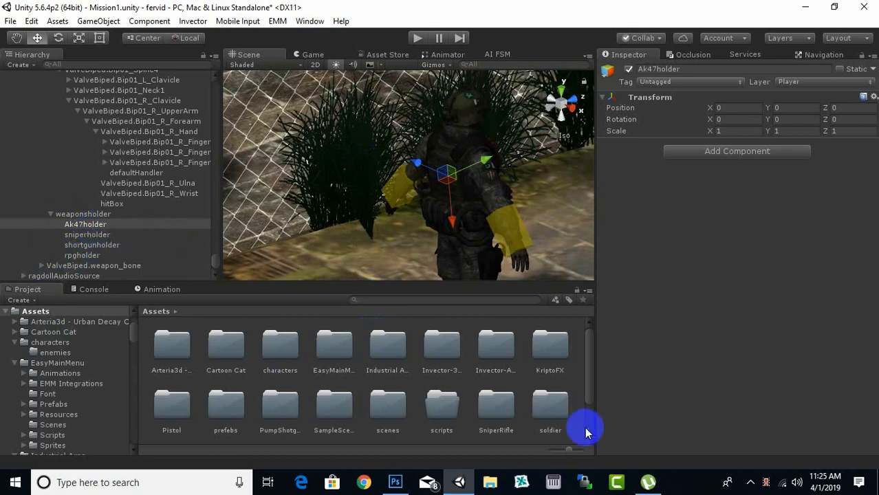
{"action": "scroll", "coordinate": [259, 411], "scroll_direction": "down", "scroll_amount": 2}
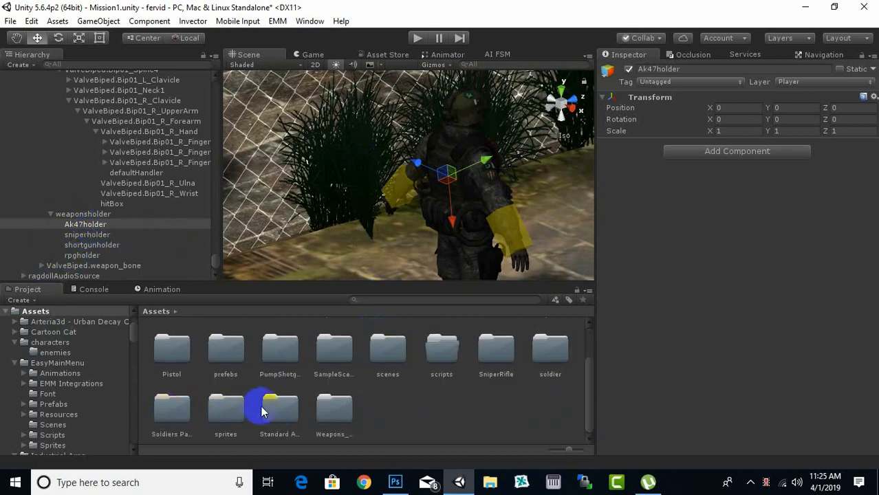
{"action": "double_click", "coordinate": [334, 410]}
{"action": "double_click", "coordinate": [175, 349]}
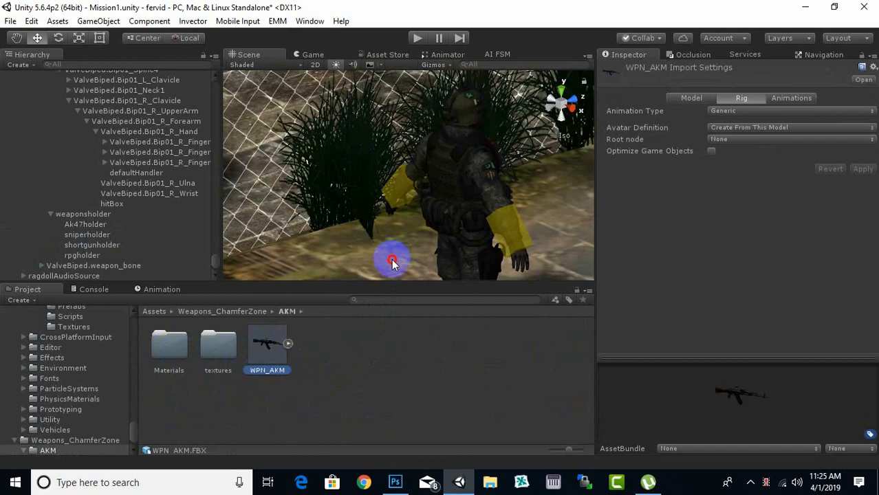
{"action": "left_click", "coordinate": [83, 227]}
{"action": "left_click_drag", "start_coordinate": [262, 337], "coordinate": [85, 205]}
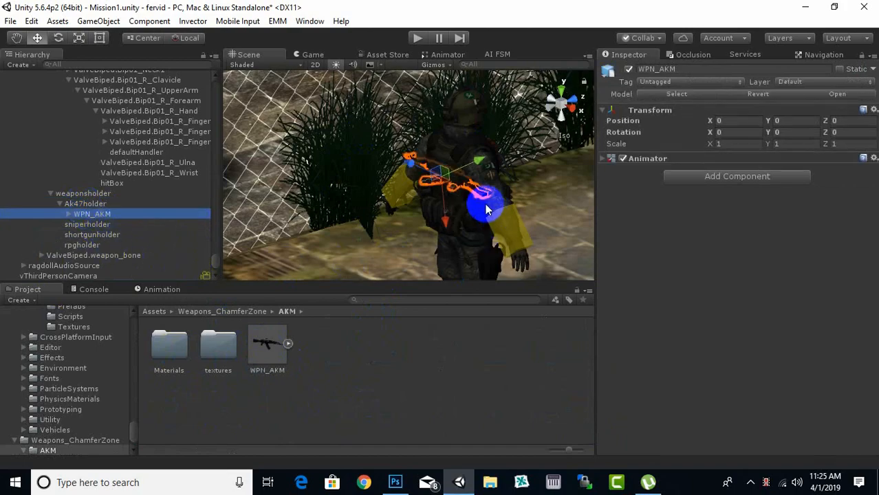
Step: Move the WPN_AKM rifle outward from the character's back, to about Y -0.132
{"action": "left_click_drag", "start_coordinate": [484, 208], "coordinate": [334, 220], "text": "alt"}
{"action": "left_click_drag", "start_coordinate": [463, 220], "coordinate": [404, 210]}
{"action": "scroll", "coordinate": [405, 210], "scroll_direction": "up", "scroll_amount": 12}
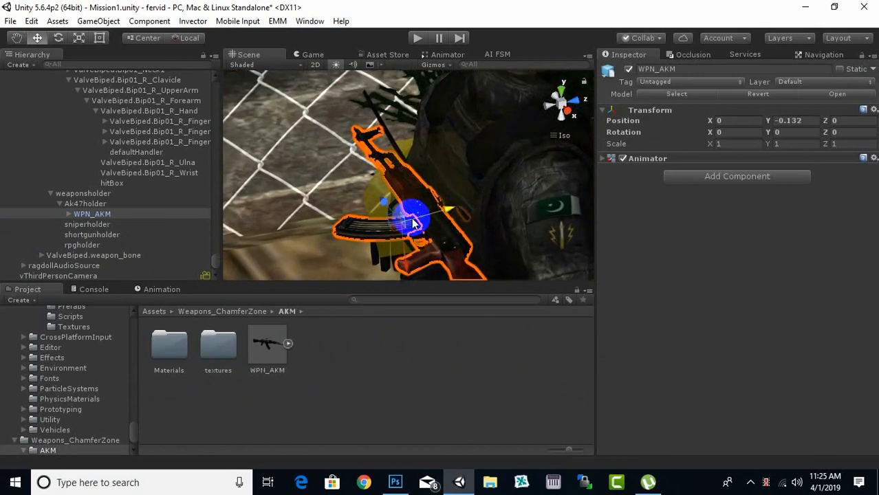
{"action": "middle_click_drag", "start_coordinate": [447, 238], "coordinate": [495, 214]}
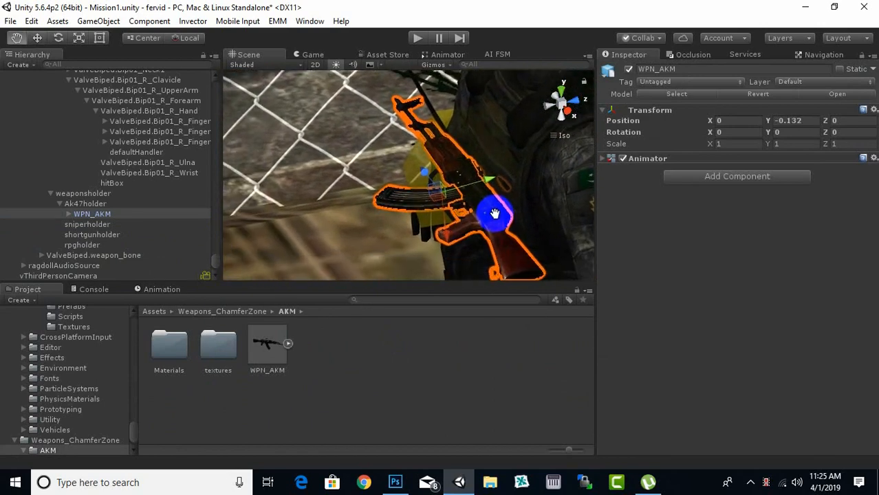
Step: Delete the cal_7_62x39 cartridge from the WPN_AKM object, accepting the broken prefab instance
{"action": "left_click", "coordinate": [68, 213]}
{"action": "left_click", "coordinate": [113, 226]}
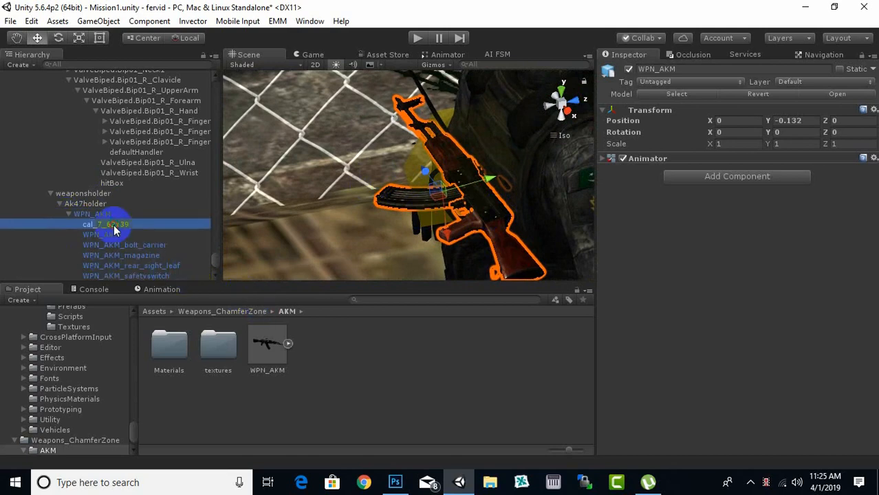
{"action": "key", "text": "Delete"}
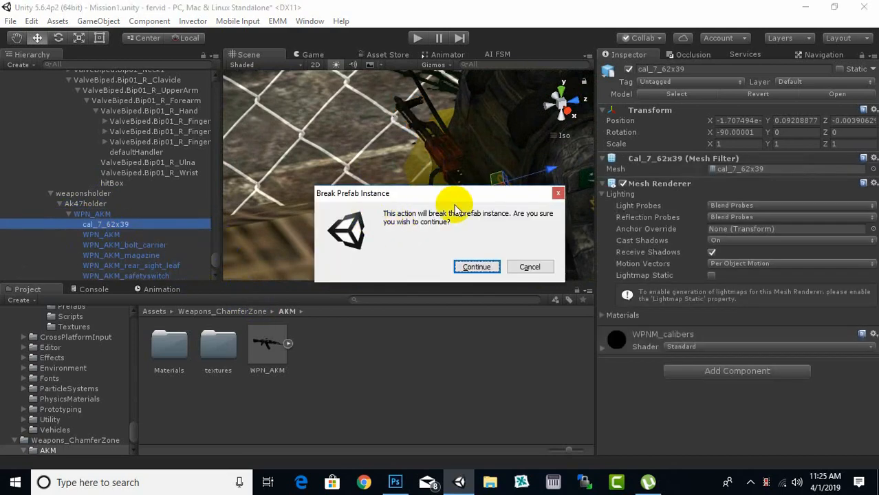
{"action": "left_click", "coordinate": [475, 261]}
Step: Apply the WPNT_AKM_AlbedoTransparency texture from the AKM textures folder to the WPN_AKM body, bolt carrier and magazine
{"action": "double_click", "coordinate": [223, 336]}
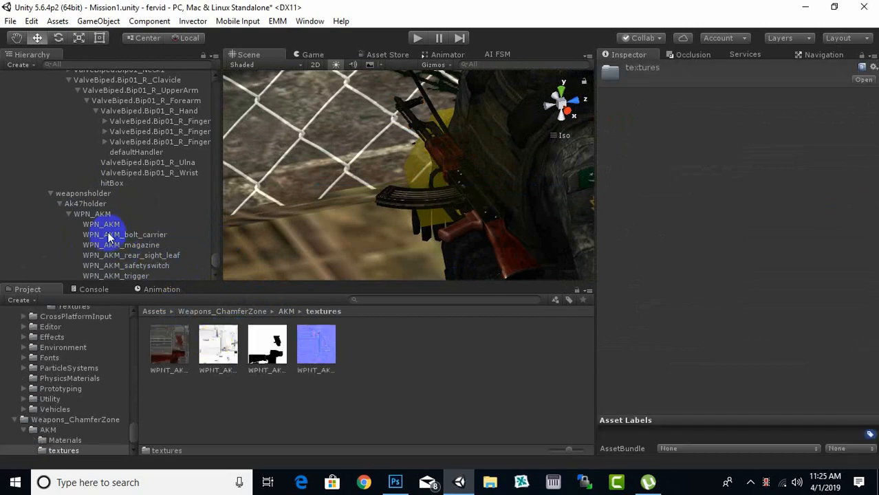
{"action": "left_click", "coordinate": [110, 225]}
{"action": "left_click_drag", "start_coordinate": [169, 346], "coordinate": [107, 206]}
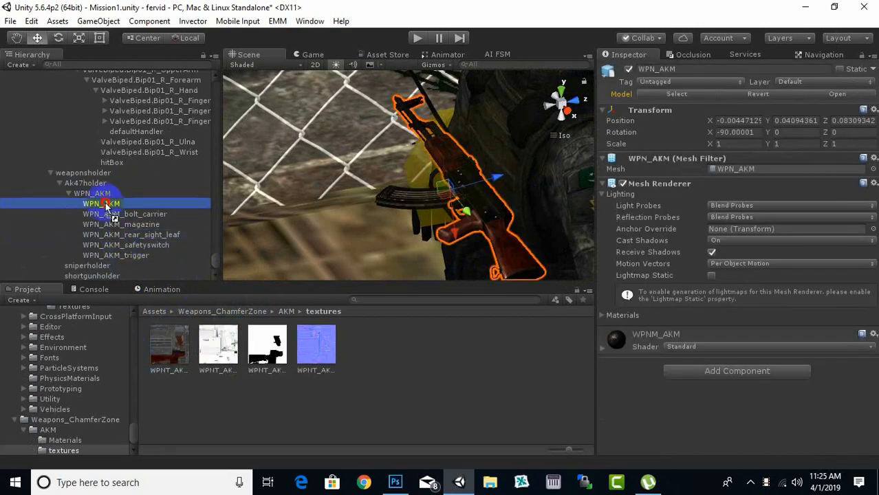
{"action": "left_click_drag", "start_coordinate": [169, 331], "coordinate": [110, 184]}
{"action": "left_click", "coordinate": [147, 195]}
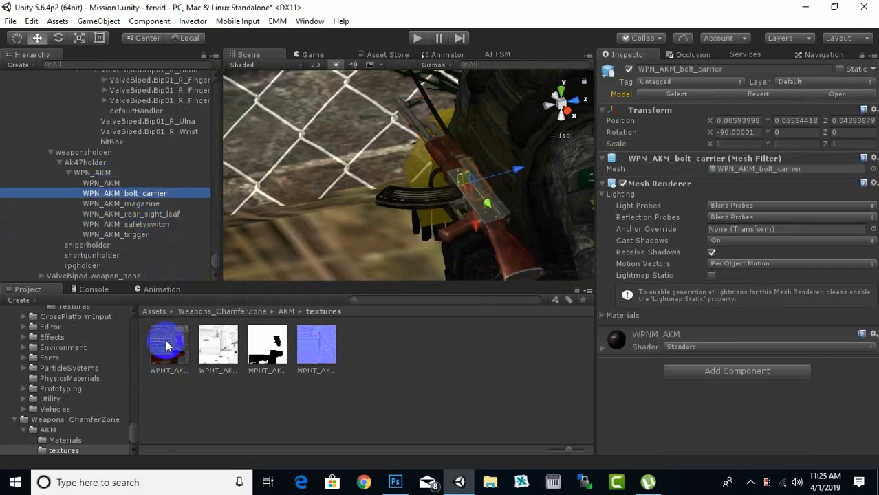
{"action": "left_click_drag", "start_coordinate": [168, 343], "coordinate": [124, 197]}
{"action": "left_click", "coordinate": [141, 207]}
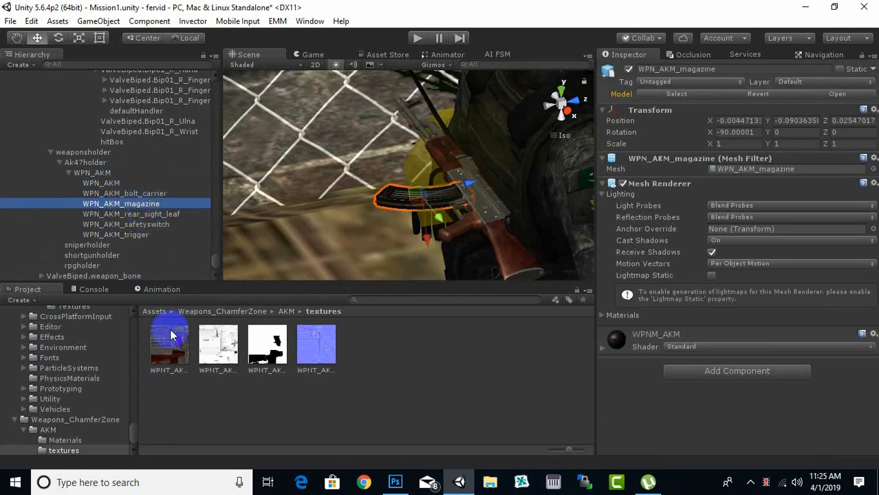
{"action": "left_click_drag", "start_coordinate": [171, 334], "coordinate": [139, 197]}
Step: Apply the same WPNT_AKM_AlbedoTransparency texture to the rifle's rear sight leaf, safety switch and trigger
{"action": "left_click", "coordinate": [143, 215]}
{"action": "left_click_drag", "start_coordinate": [158, 332], "coordinate": [153, 219]}
{"action": "left_click", "coordinate": [148, 204]}
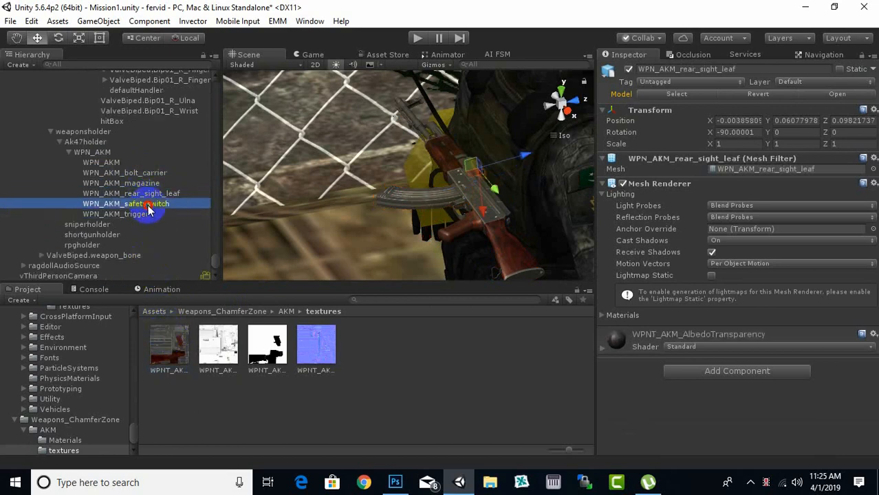
{"action": "left_click_drag", "start_coordinate": [167, 328], "coordinate": [154, 237]}
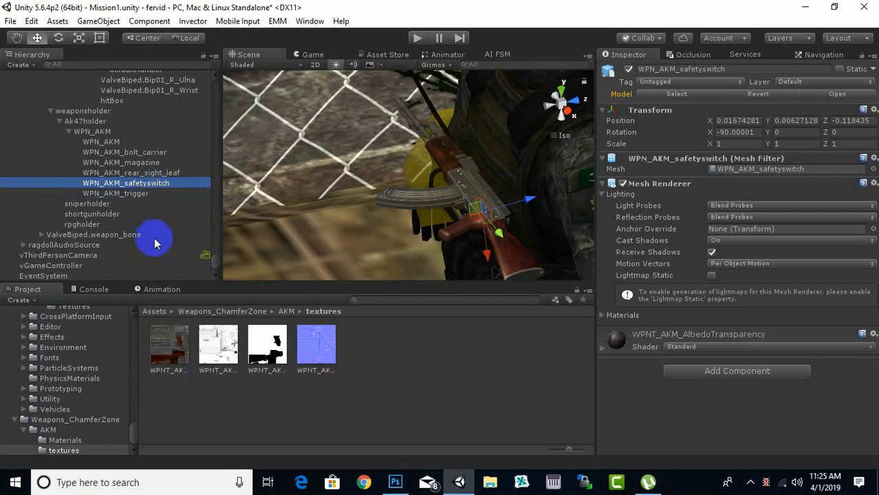
{"action": "left_click", "coordinate": [140, 195]}
{"action": "left_click_drag", "start_coordinate": [172, 344], "coordinate": [141, 186]}
Step: Open the _weaponsPrefabs folder in Invector-3rdPersonController/Shooter/Prefabs/Weapon/_weapons_WITH_Inventory
{"action": "left_click", "coordinate": [155, 311]}
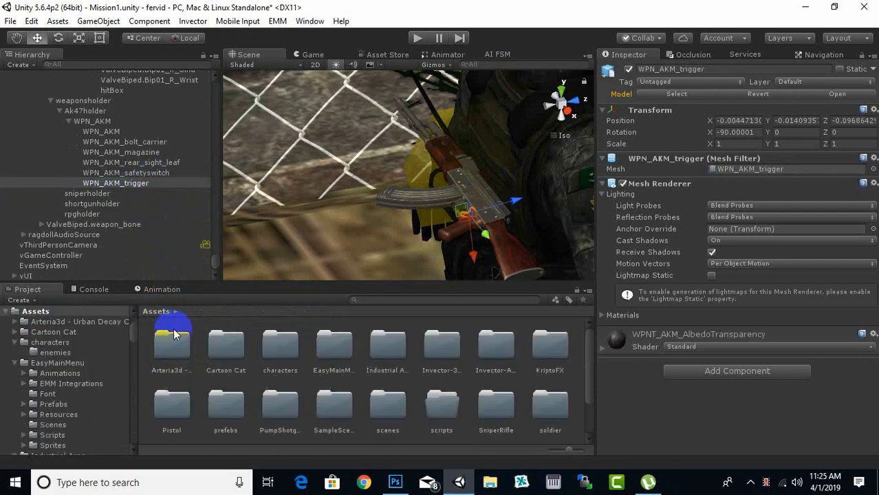
{"action": "scroll", "coordinate": [462, 206], "scroll_direction": "down", "scroll_amount": 4}
{"action": "middle_click_drag", "start_coordinate": [481, 244], "coordinate": [472, 213]}
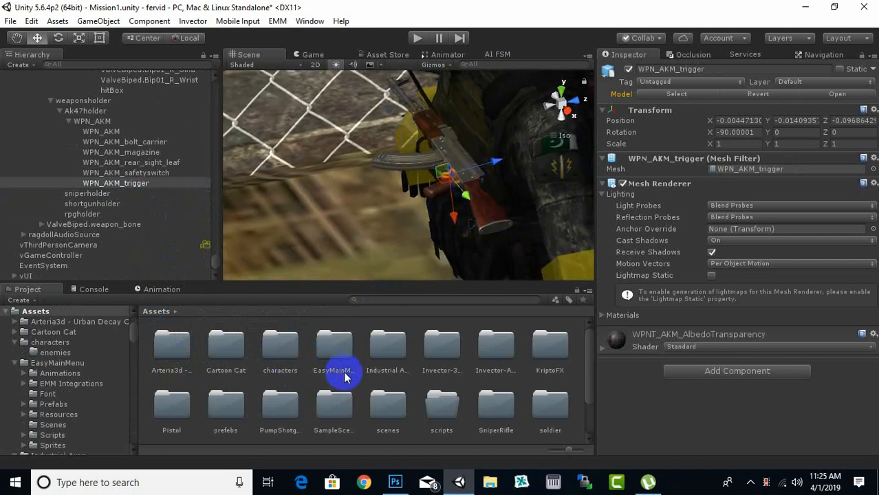
{"action": "double_click", "coordinate": [441, 348]}
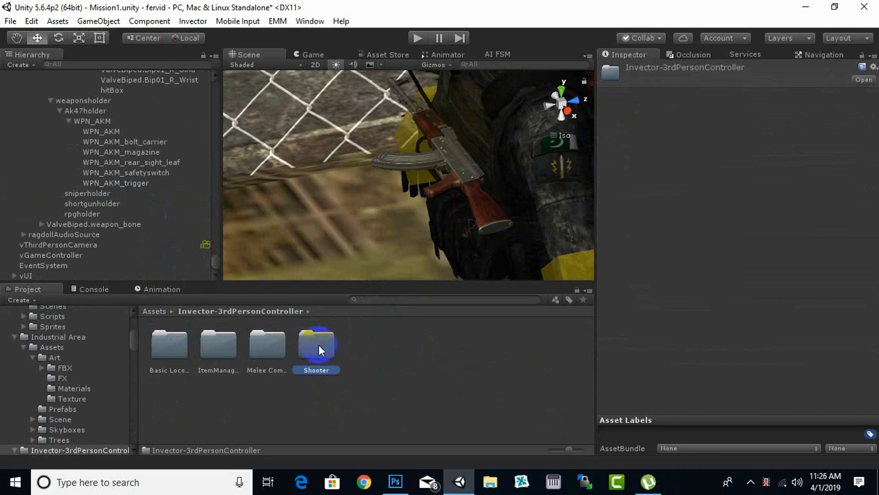
{"action": "double_click", "coordinate": [319, 351]}
{"action": "double_click", "coordinate": [406, 352]}
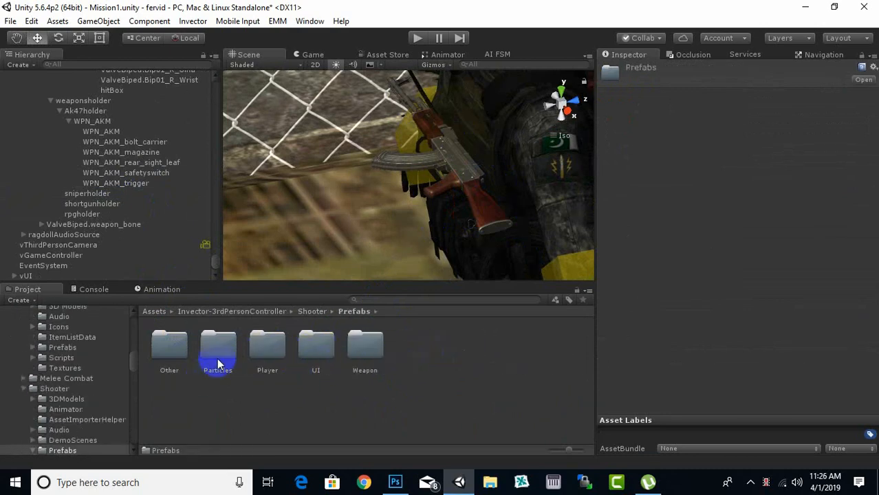
{"action": "double_click", "coordinate": [363, 349]}
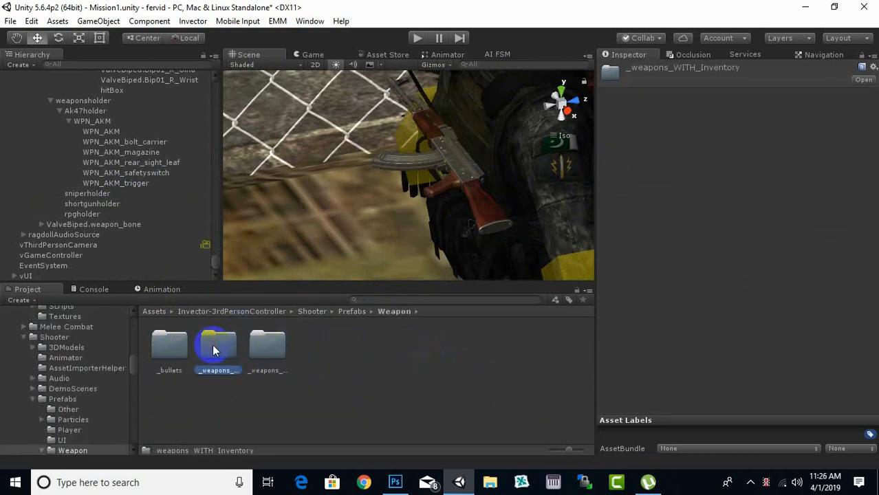
{"action": "double_click", "coordinate": [213, 347]}
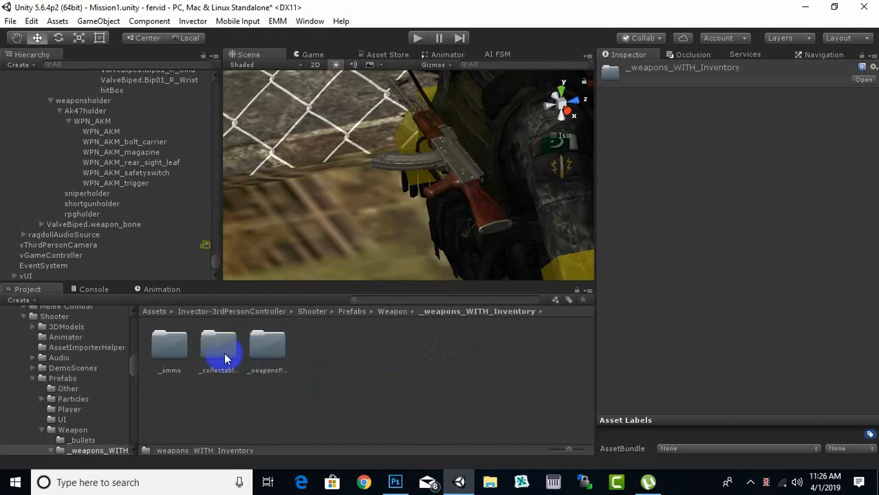
{"action": "double_click", "coordinate": [271, 347]}
Step: Place the vAssaultRifle prefab in the scene beside the character's back, at about X 15.848, Y 10.743, Z 2.271
{"action": "scroll", "coordinate": [337, 223], "scroll_direction": "down", "scroll_amount": 3}
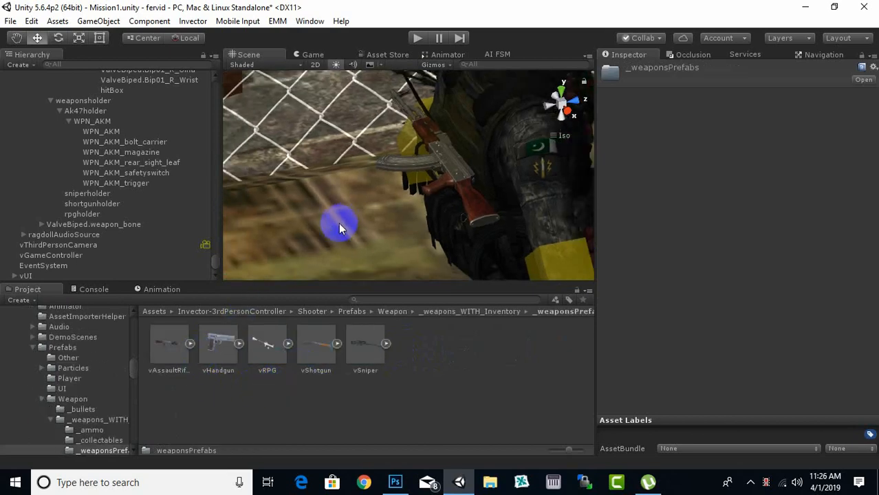
{"action": "middle_click_drag", "start_coordinate": [388, 236], "coordinate": [374, 180]}
{"action": "left_click", "coordinate": [339, 230]}
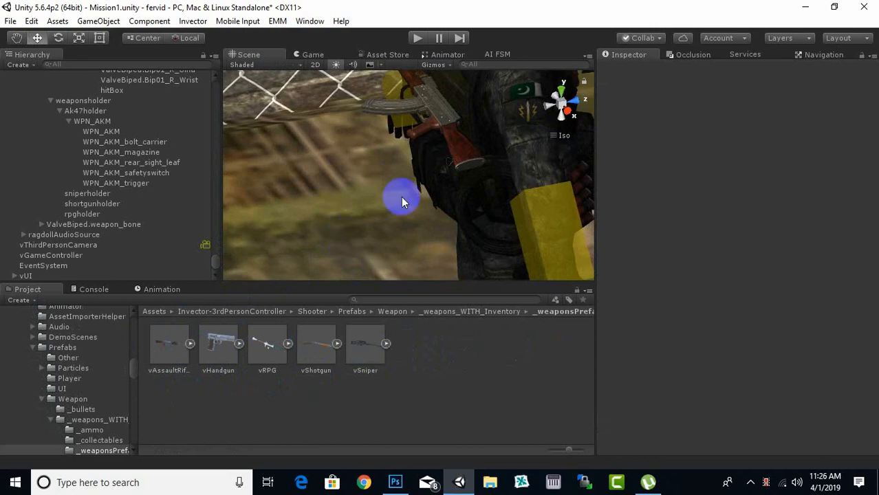
{"action": "scroll", "coordinate": [401, 198], "scroll_direction": "down", "scroll_amount": 3}
{"action": "middle_click_drag", "start_coordinate": [382, 203], "coordinate": [402, 196]}
{"action": "left_click_drag", "start_coordinate": [176, 347], "coordinate": [358, 229]}
{"action": "left_click_drag", "start_coordinate": [484, 204], "coordinate": [455, 196]}
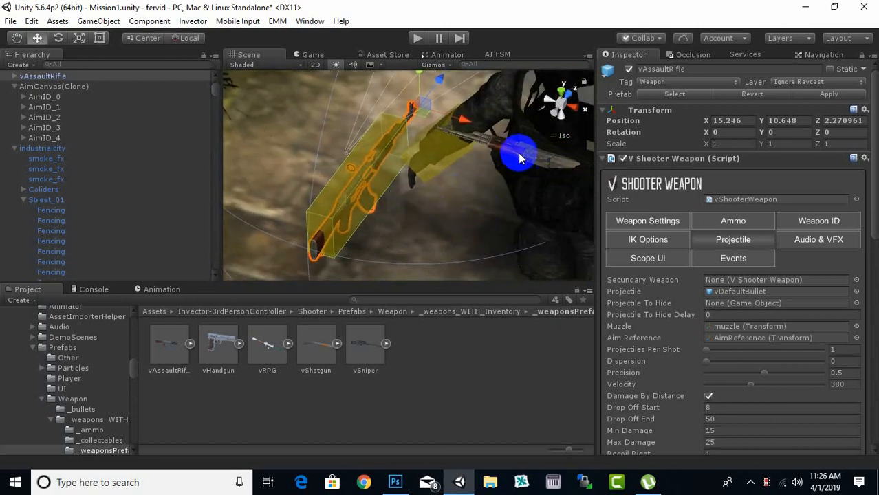
{"action": "left_click_drag", "start_coordinate": [464, 119], "coordinate": [593, 180]}
{"action": "middle_click_drag", "start_coordinate": [477, 217], "coordinate": [363, 195]}
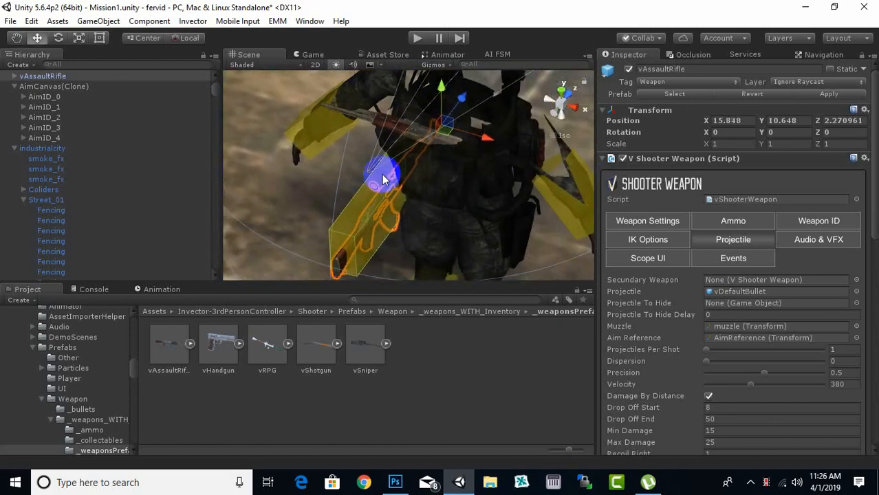
{"action": "left_click_drag", "start_coordinate": [441, 90], "coordinate": [441, 70]}
Step: Scale the parent WPN_AKM object uniformly to about 1.304 and reposition it to about X 0.003, Y -0.113, Z -0.005
{"action": "left_click", "coordinate": [364, 121]}
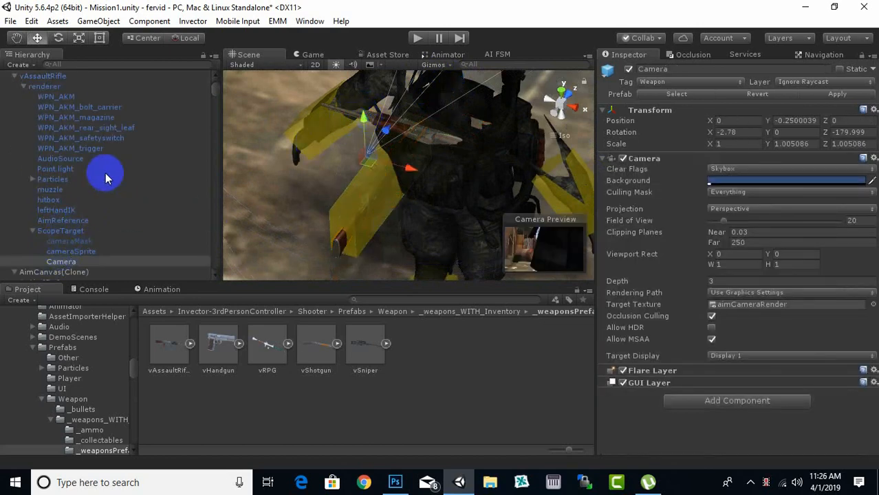
{"action": "left_click", "coordinate": [431, 138]}
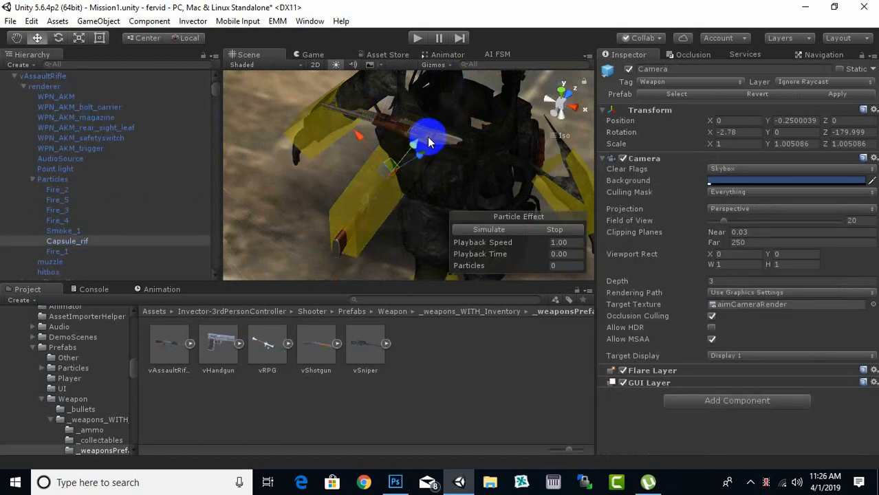
{"action": "left_click", "coordinate": [426, 137]}
{"action": "left_click", "coordinate": [353, 115]}
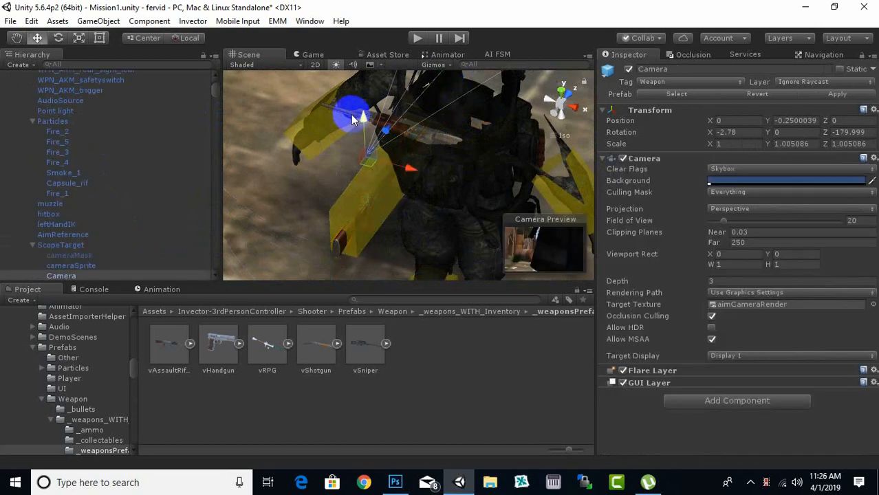
{"action": "left_click_drag", "start_coordinate": [347, 214], "coordinate": [302, 227], "text": "alt"}
{"action": "left_click", "coordinate": [290, 179]}
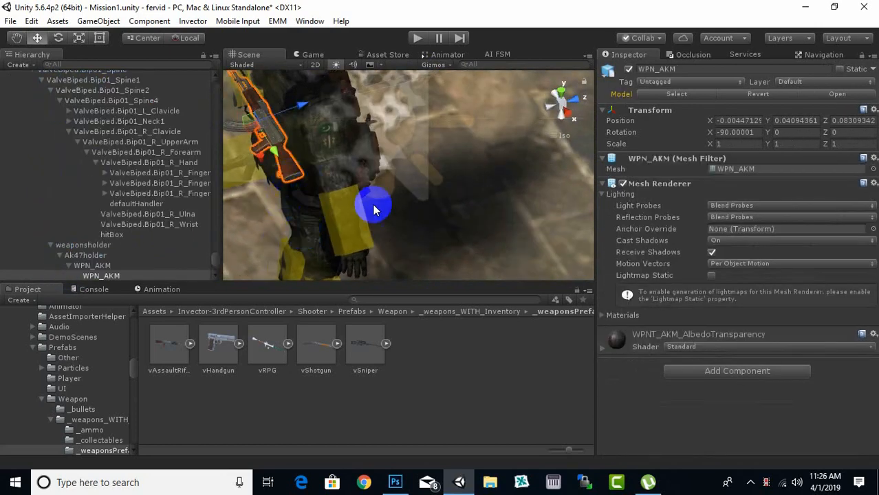
{"action": "key", "text": "f"}
{"action": "left_click", "coordinate": [103, 266]}
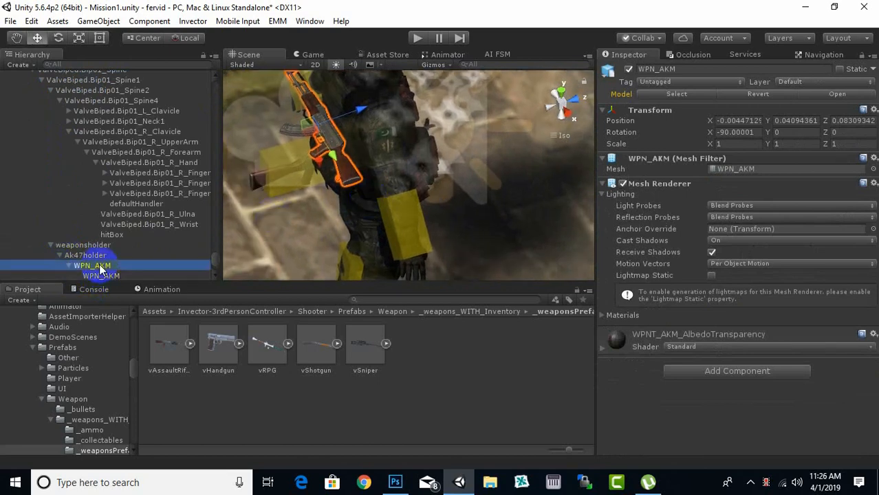
{"action": "middle_click_drag", "start_coordinate": [329, 170], "coordinate": [375, 172]}
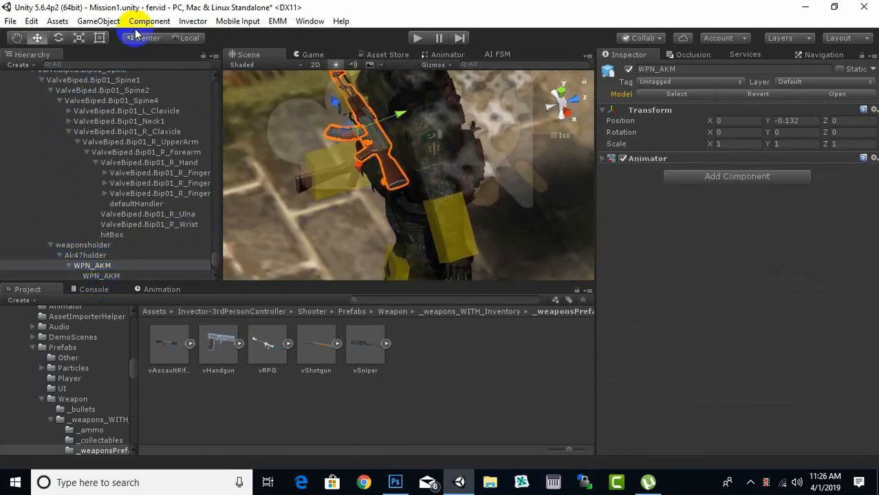
{"action": "left_click", "coordinate": [80, 38]}
{"action": "left_click_drag", "start_coordinate": [355, 136], "coordinate": [494, 179]}
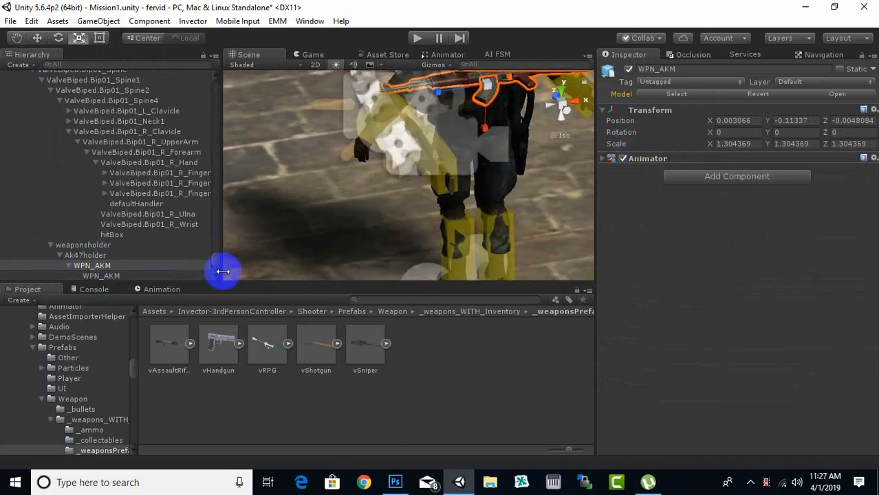
Step: Delete the vAssaultRifle object from the scene
{"action": "left_click_drag", "start_coordinate": [217, 264], "coordinate": [210, 74]}
{"action": "left_click", "coordinate": [69, 96]}
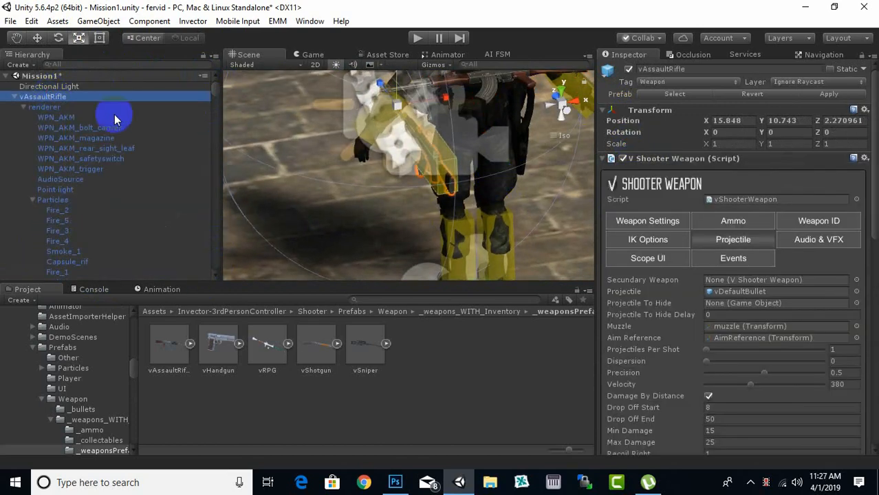
{"action": "key", "text": "Delete"}
Step: Rotate Ak47holder to about Y -66.5, Z 72.5 and move it to about X -0.027, Y -0.137, Z -0.062
{"action": "left_click_drag", "start_coordinate": [413, 192], "coordinate": [447, 176], "text": "alt"}
{"action": "left_click", "coordinate": [458, 159]}
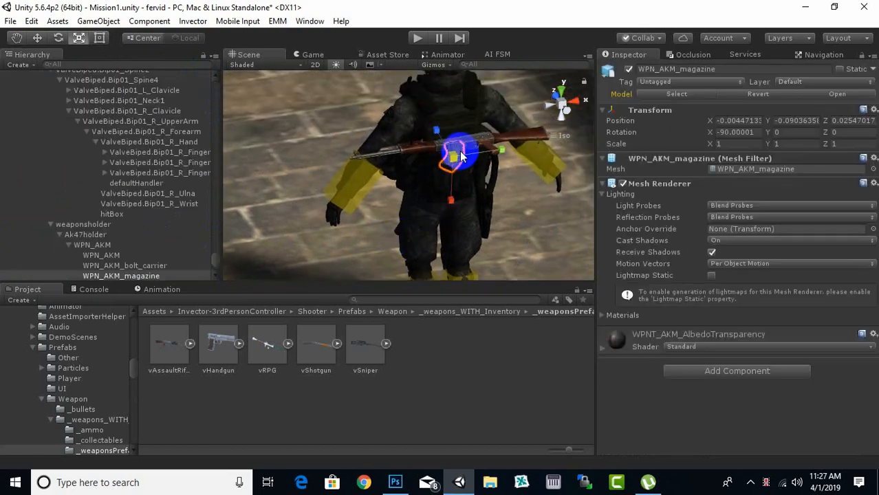
{"action": "left_click", "coordinate": [90, 234]}
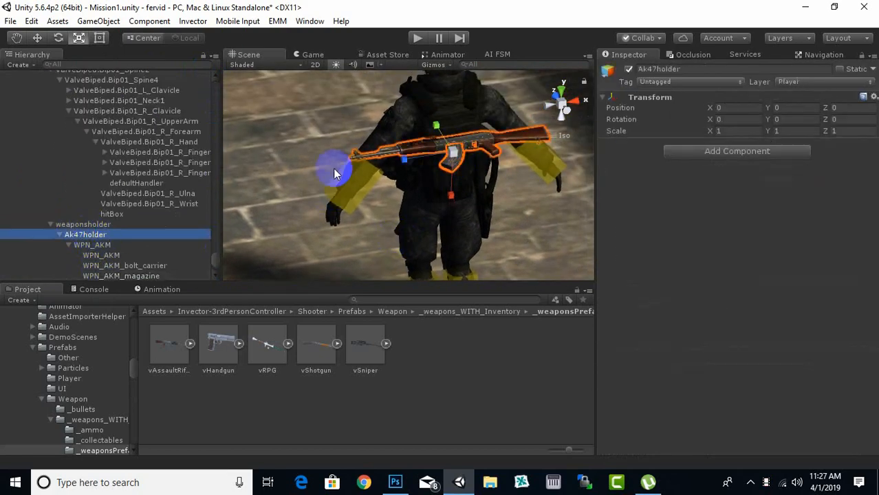
{"action": "left_click", "coordinate": [58, 38]}
{"action": "left_click_drag", "start_coordinate": [488, 128], "coordinate": [344, 213]}
{"action": "left_click", "coordinate": [40, 43]}
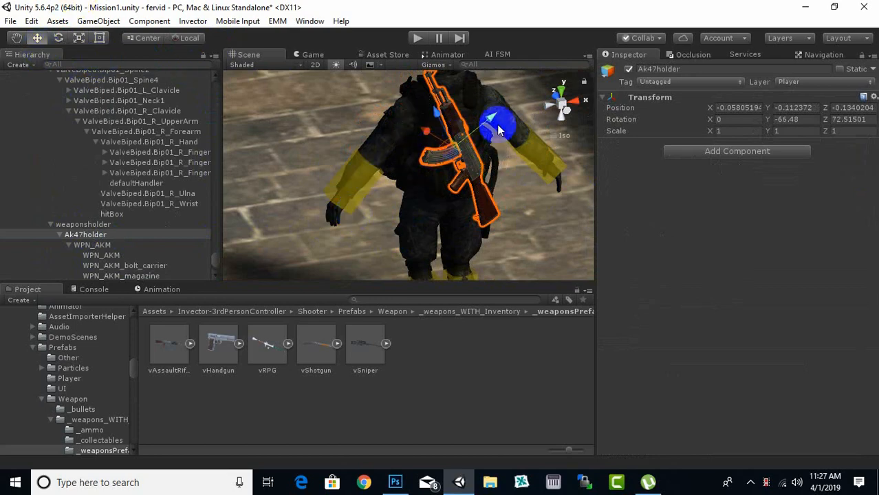
{"action": "left_click_drag", "start_coordinate": [495, 124], "coordinate": [483, 130]}
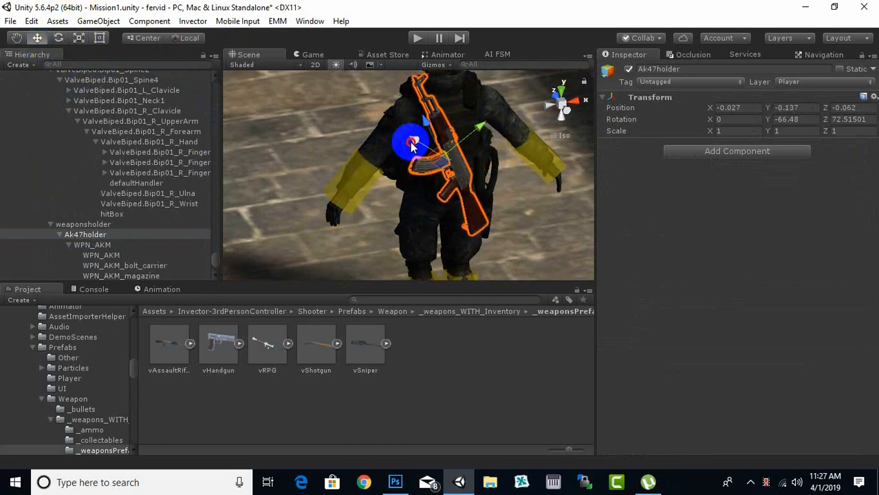
Step: Fit Ak47holder closer to the back, rotated about X -9, Y -63.6, Z 72.3 and positioned about X -0.088, Y -0.124, Z -0.054
{"action": "left_click_drag", "start_coordinate": [420, 220], "coordinate": [344, 218], "text": "alt"}
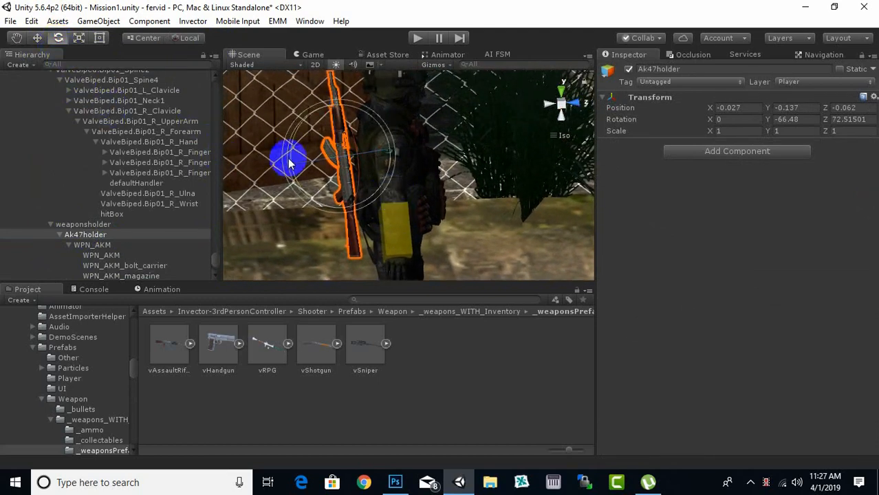
{"action": "left_click_drag", "start_coordinate": [290, 140], "coordinate": [385, 206], "text": "alt"}
{"action": "left_click_drag", "start_coordinate": [409, 170], "coordinate": [392, 143]}
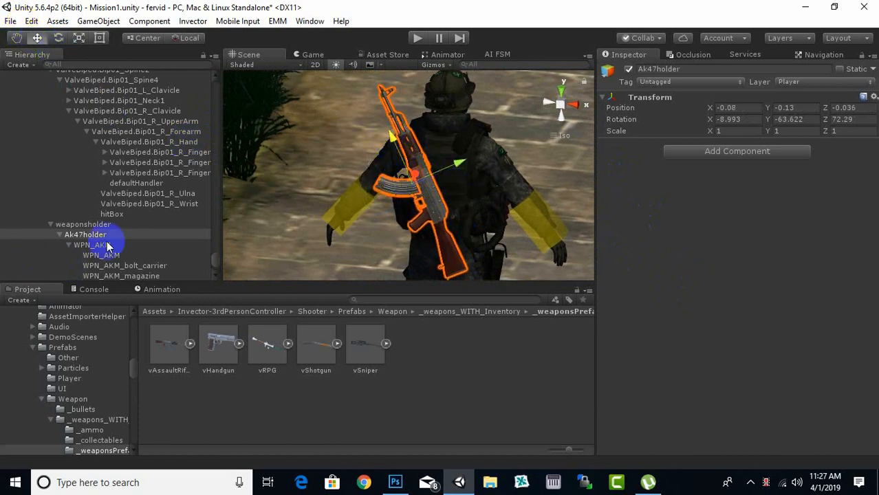
{"action": "left_click_drag", "start_coordinate": [397, 222], "coordinate": [368, 191], "text": "alt"}
{"action": "left_click_drag", "start_coordinate": [447, 157], "coordinate": [461, 156]}
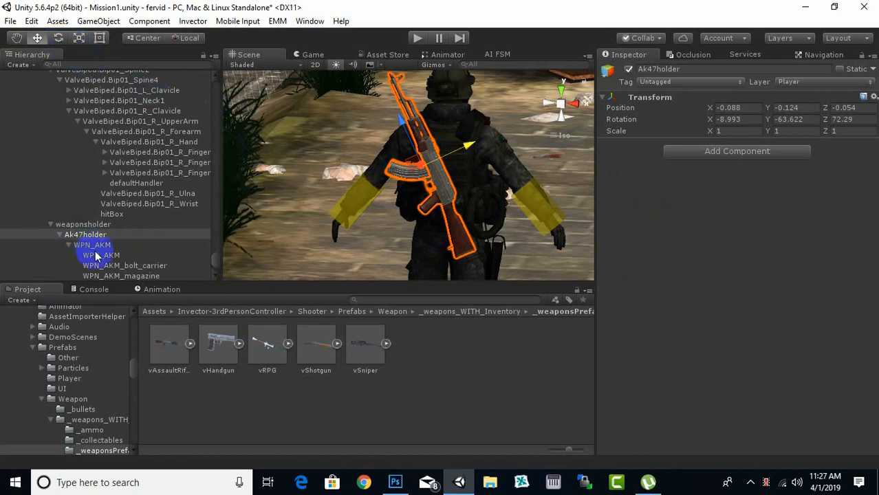
{"action": "left_click", "coordinate": [59, 234]}
Step: Select sniperholder and open the SniperRifle folder in the project's Assets
{"action": "left_click", "coordinate": [87, 245]}
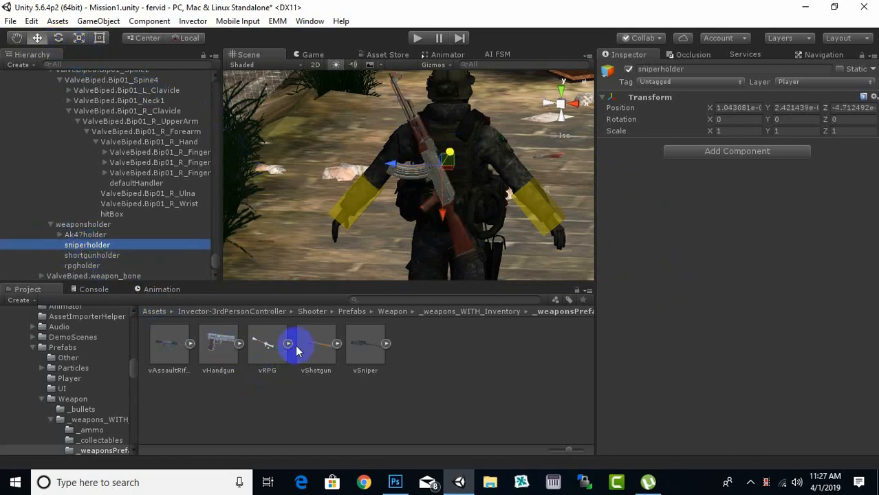
{"action": "left_click", "coordinate": [155, 311]}
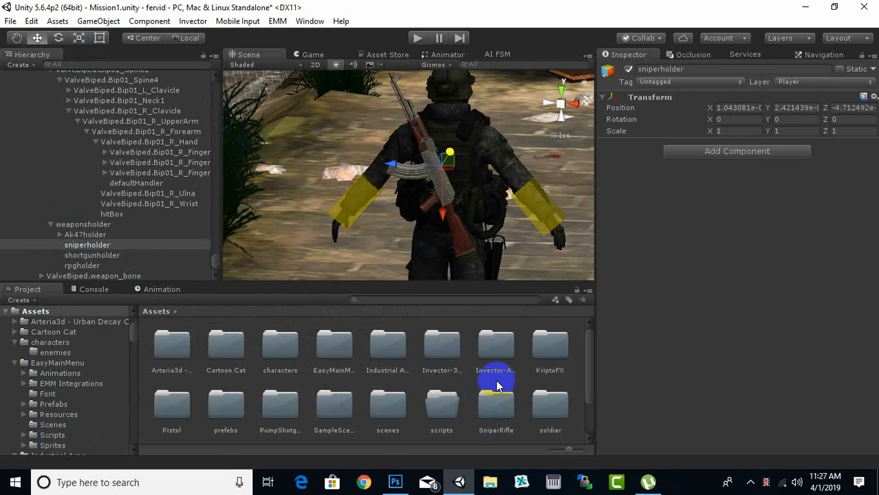
{"action": "scroll", "coordinate": [448, 374], "scroll_direction": "down", "scroll_amount": 2}
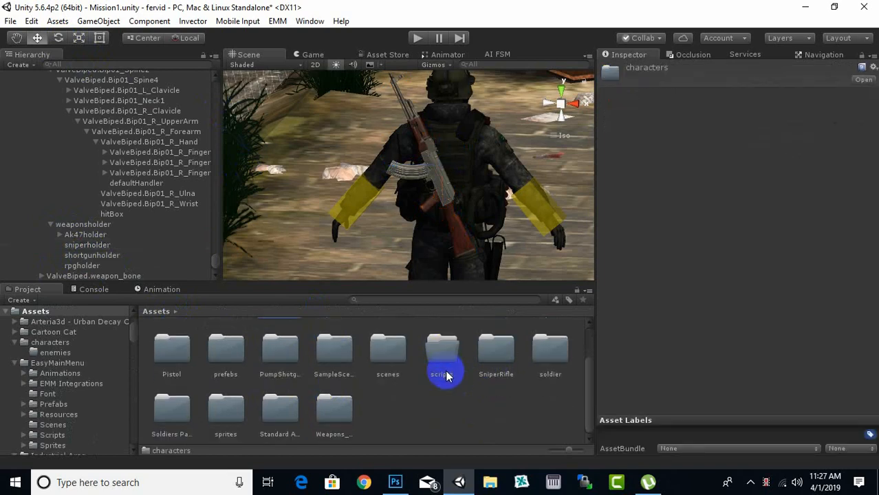
{"action": "left_click", "coordinate": [453, 357]}
{"action": "double_click", "coordinate": [494, 354]}
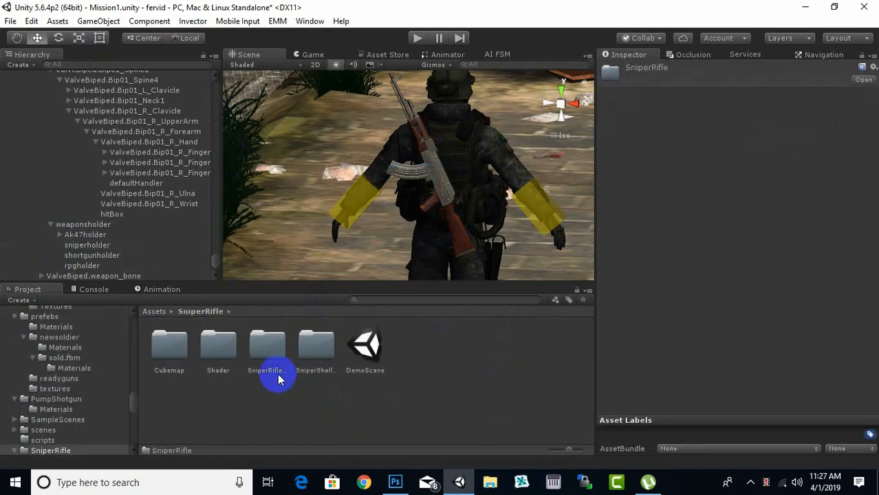
Step: Add the Mesh_SniperRifle01 model from the SniperRifle01 folder to the scene and apply its diffuse texture
{"action": "double_click", "coordinate": [258, 347]}
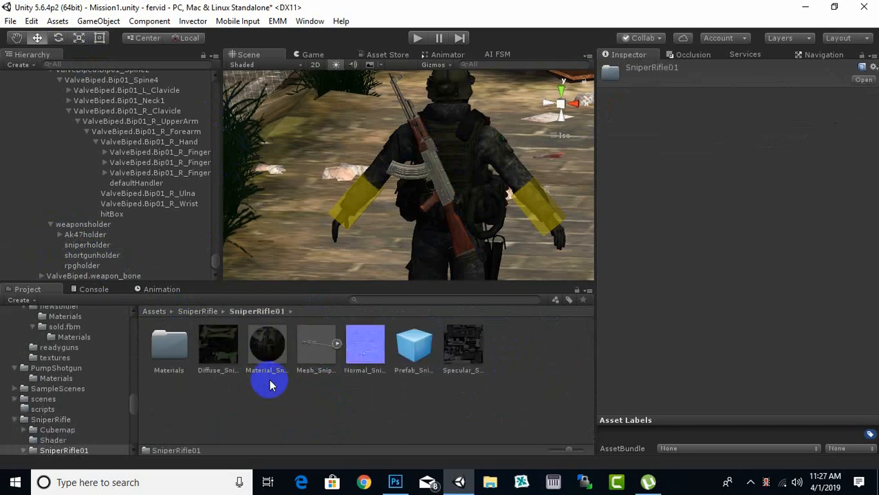
{"action": "left_click_drag", "start_coordinate": [323, 372], "coordinate": [306, 262]}
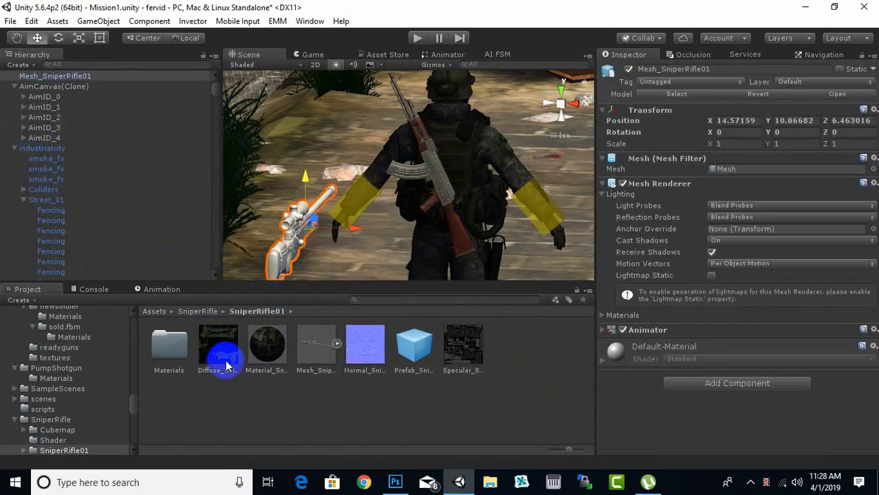
{"action": "left_click_drag", "start_coordinate": [229, 356], "coordinate": [61, 98]}
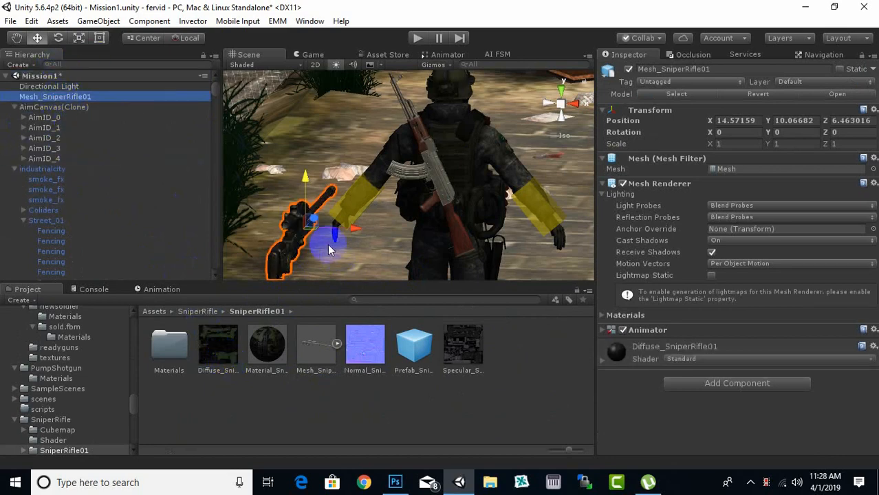
Step: Parent Mesh_SniperRifle01 to sniperholder under the character's weaponsholder
{"action": "scroll", "coordinate": [326, 243], "scroll_direction": "down", "scroll_amount": 3}
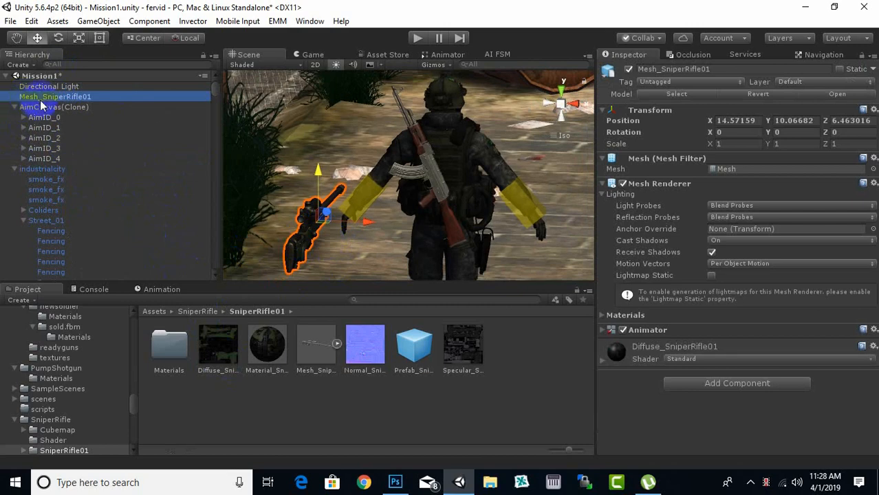
{"action": "left_click", "coordinate": [14, 168]}
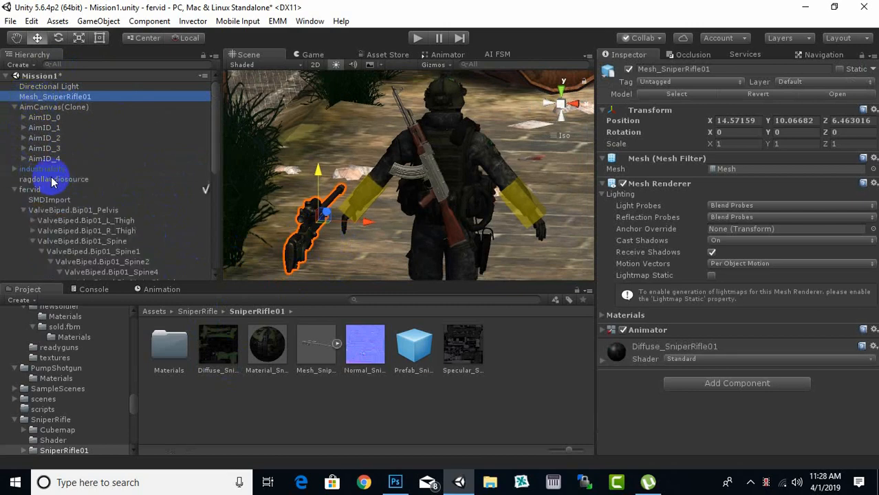
{"action": "scroll", "coordinate": [117, 194], "scroll_direction": "down", "scroll_amount": 3}
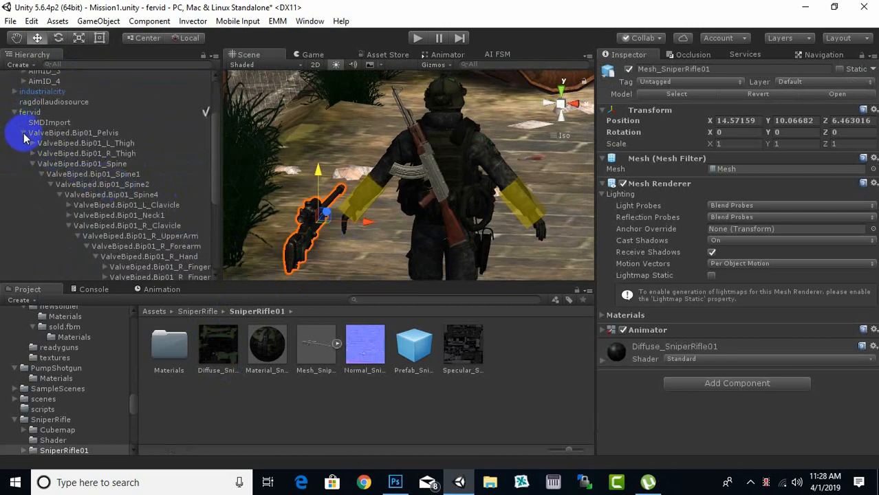
{"action": "scroll", "coordinate": [138, 197], "scroll_direction": "down", "scroll_amount": 5}
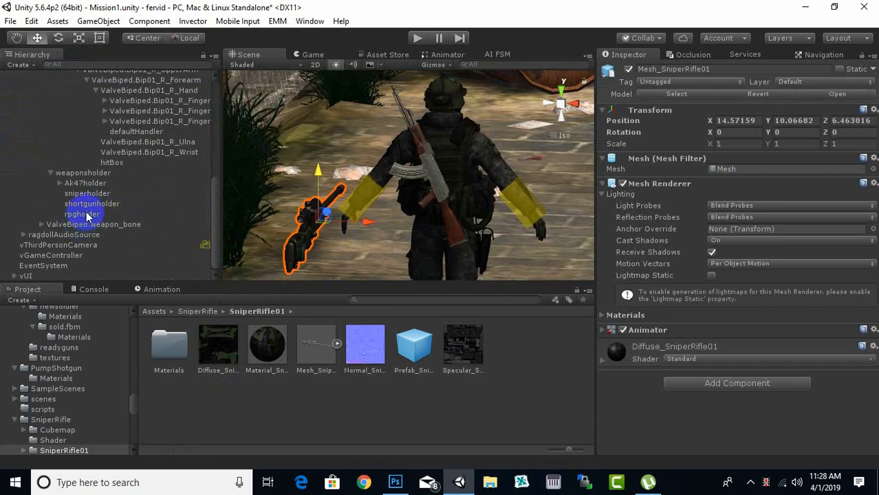
{"action": "scroll", "coordinate": [85, 215], "scroll_direction": "up", "scroll_amount": 10}
{"action": "left_click_drag", "start_coordinate": [75, 103], "coordinate": [104, 251]}
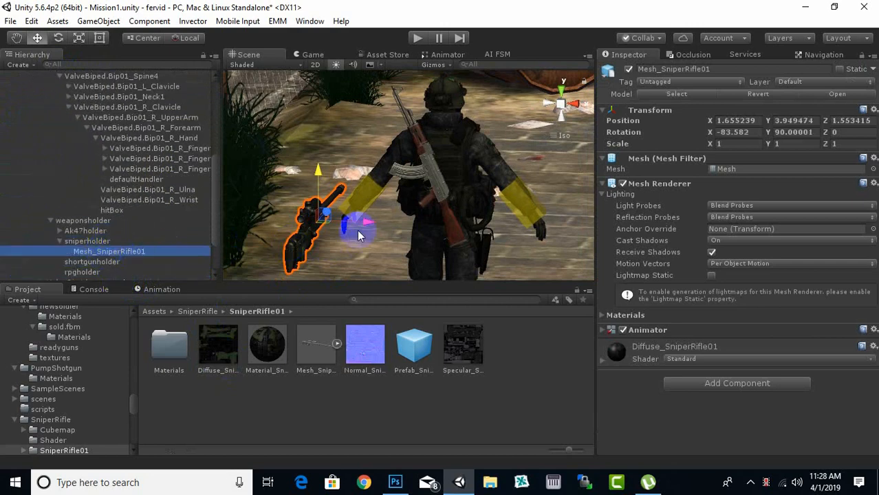
Step: Reset the sniper rifle's local position and rotation to 0 on all axes
{"action": "left_click", "coordinate": [736, 120]}
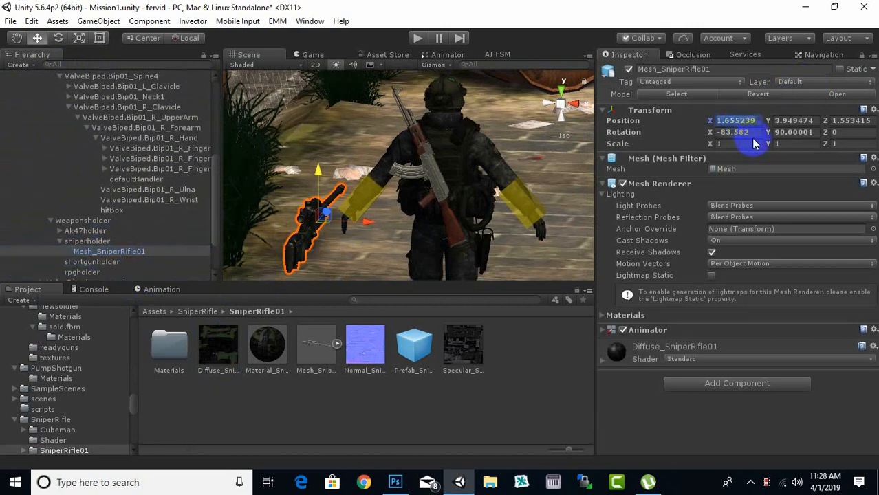
{"action": "type", "text": "0"}
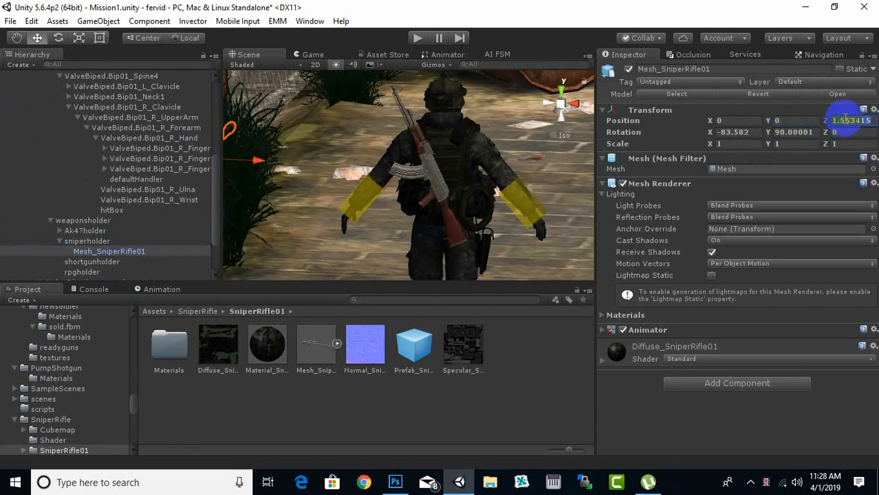
{"action": "type", "text": "00"}
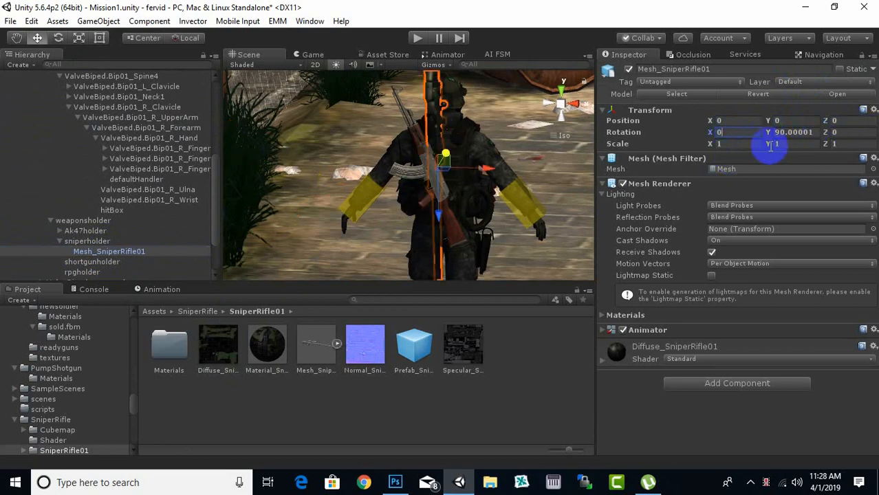
{"action": "type", "text": "0"}
Step: Rotate the sniper rifle diagonally across the back to about X -30.3, Y -117, Z 16.4
{"action": "middle_click_drag", "start_coordinate": [414, 187], "coordinate": [445, 205]}
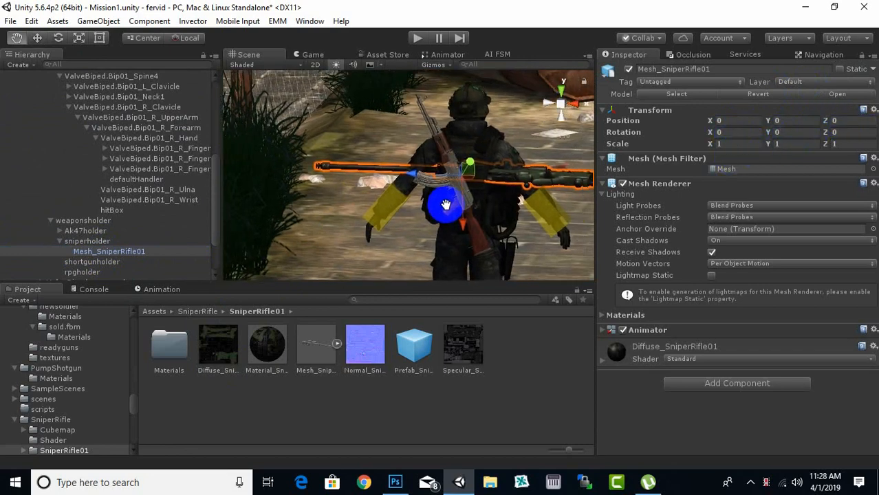
{"action": "left_click", "coordinate": [58, 38]}
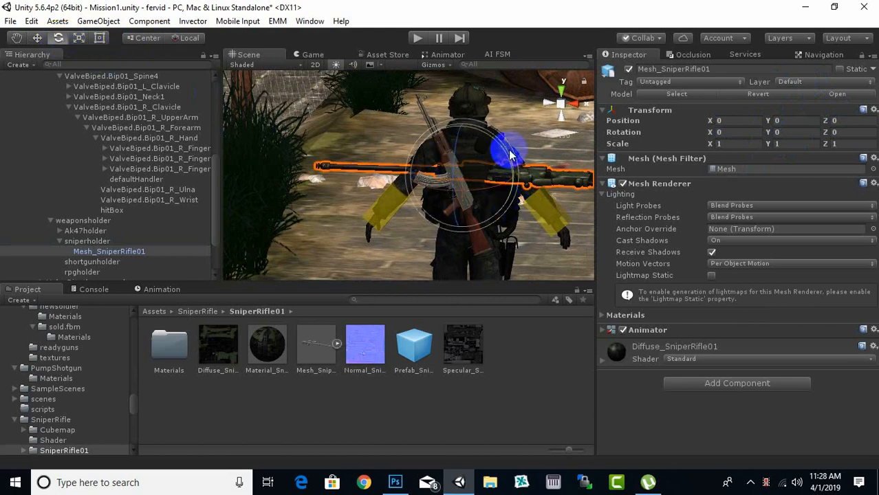
{"action": "left_click_drag", "start_coordinate": [506, 154], "coordinate": [563, 365]}
{"action": "mouse_move", "coordinate": [475, 261]}
{"action": "middle_mouse_down"}
{"action": "mouse_move", "coordinate": [457, 148]}
{"action": "mouse_move", "coordinate": [480, 245]}
{"action": "middle_mouse_up"}
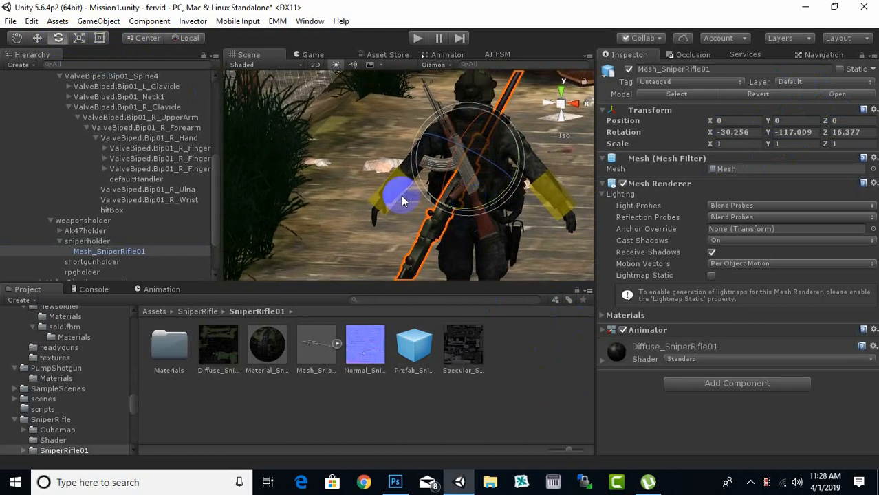
Step: Scale the sniper rifle uniformly to about 0.66 and turn it to a Z rotation of about -90
{"action": "left_click", "coordinate": [79, 38]}
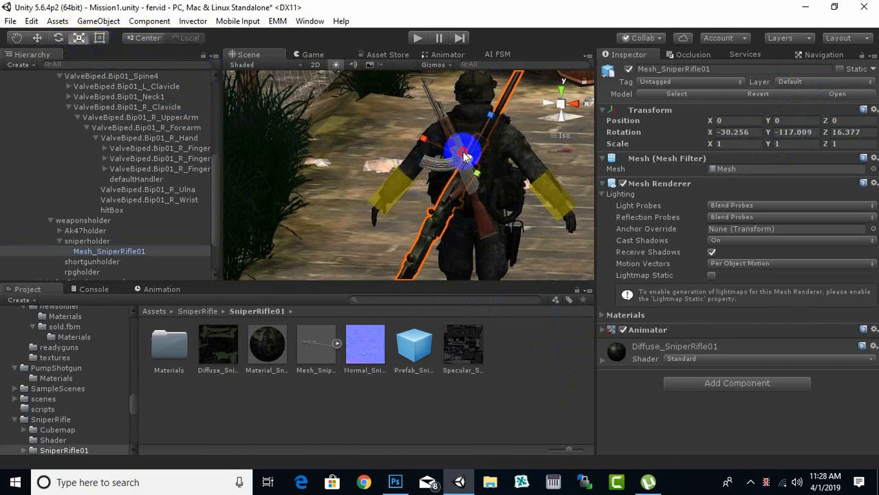
{"action": "left_click_drag", "start_coordinate": [465, 159], "coordinate": [652, 221]}
{"action": "left_click", "coordinate": [59, 40]}
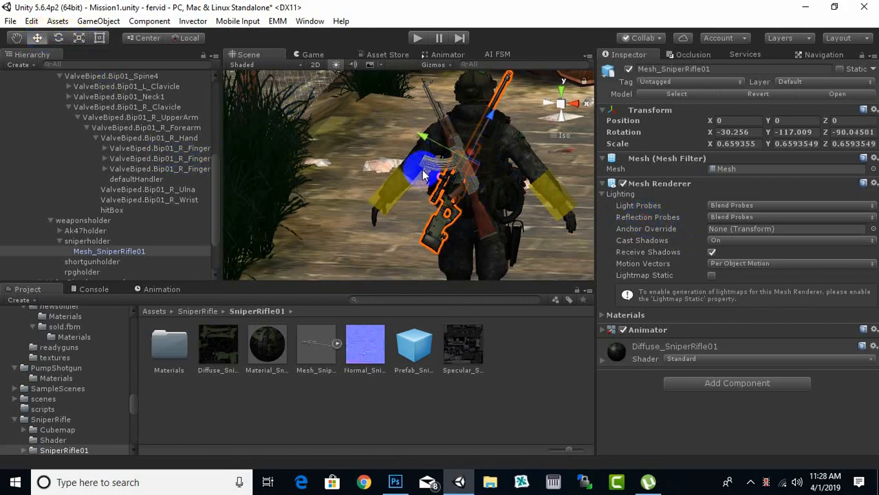
Step: Fit the sniper rifle flat against the back by moving it and rotating it to about X -20.4, Y -124.2, Z -87.5
{"action": "left_click_drag", "start_coordinate": [423, 176], "coordinate": [317, 167], "text": "alt"}
{"action": "middle_click_drag", "start_coordinate": [370, 217], "coordinate": [402, 211]}
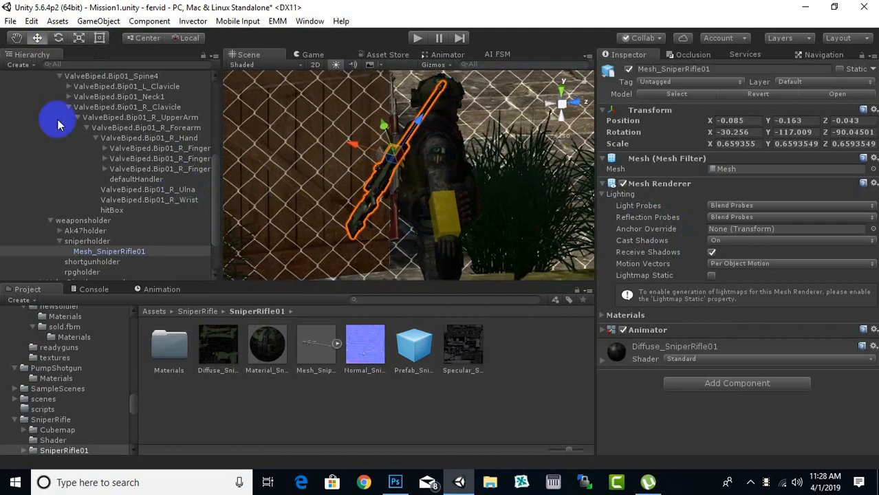
{"action": "left_click", "coordinate": [59, 37]}
{"action": "left_click_drag", "start_coordinate": [349, 156], "coordinate": [471, 262]}
{"action": "left_click_drag", "start_coordinate": [464, 163], "coordinate": [487, 170]}
{"action": "middle_click_drag", "start_coordinate": [460, 244], "coordinate": [458, 213]}
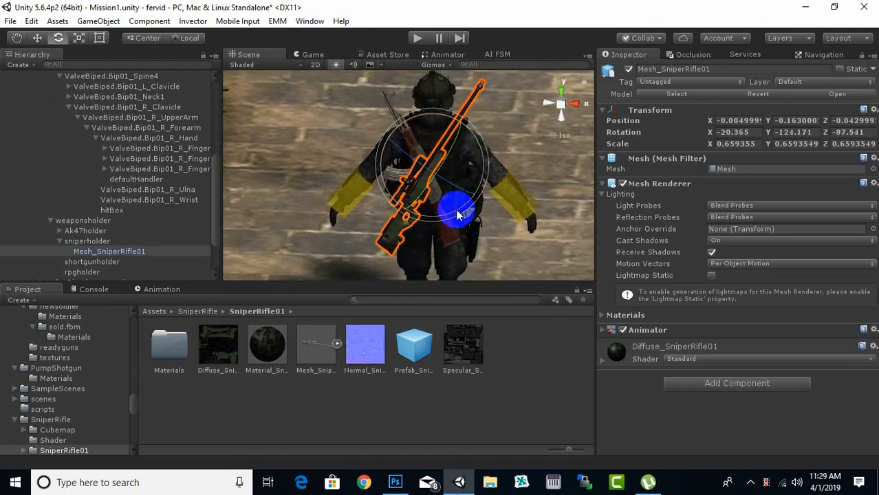
{"action": "left_click", "coordinate": [38, 42]}
{"action": "left_click_drag", "start_coordinate": [436, 196], "coordinate": [400, 145]}
Step: Rotate Ak47holder to about X -5.3, Y -53.2, Z 68.2 so the AKM crosses the sniper rifle
{"action": "left_click", "coordinate": [451, 239]}
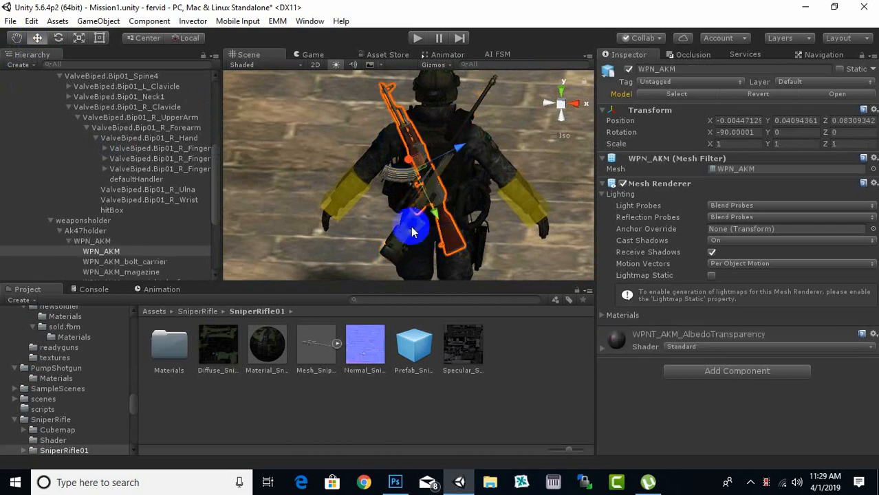
{"action": "left_click", "coordinate": [85, 231]}
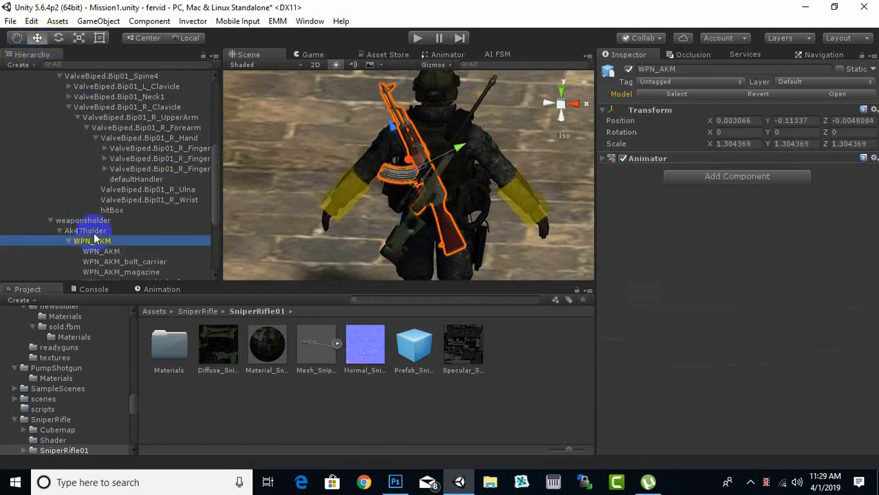
{"action": "left_click", "coordinate": [58, 38]}
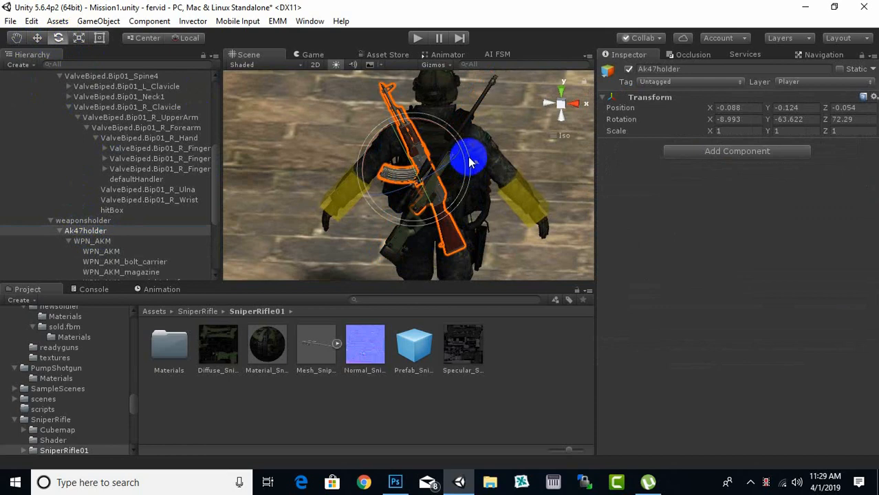
{"action": "left_click_drag", "start_coordinate": [469, 162], "coordinate": [467, 136]}
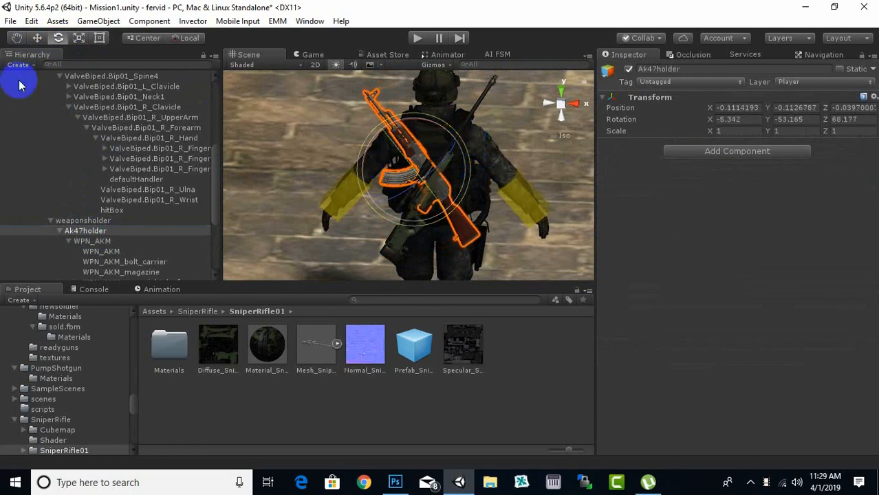
Step: Move Ak47holder to about X -0.12, Y -0.095, Z -0.053 to fit the AKM on the back beside the sniper rifle
{"action": "left_click", "coordinate": [18, 37]}
{"action": "left_click_drag", "start_coordinate": [396, 190], "coordinate": [172, 282], "text": "alt"}
{"action": "middle_click_drag", "start_coordinate": [466, 197], "coordinate": [501, 180]}
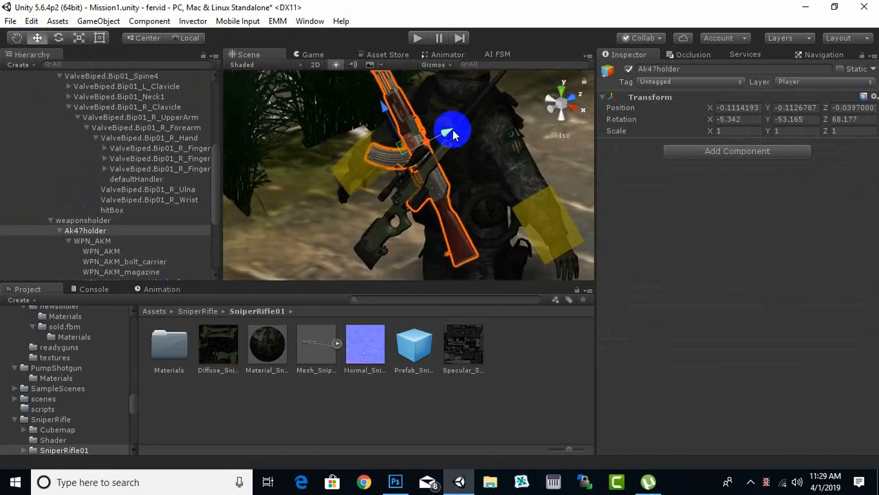
{"action": "left_click_drag", "start_coordinate": [441, 133], "coordinate": [363, 187]}
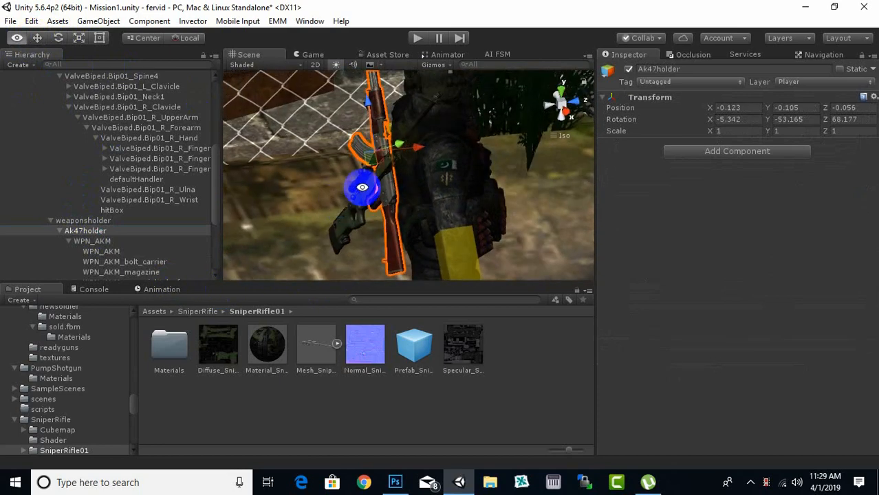
{"action": "left_click_drag", "start_coordinate": [421, 149], "coordinate": [423, 149]}
{"action": "left_click_drag", "start_coordinate": [405, 192], "coordinate": [583, 143], "text": "alt"}
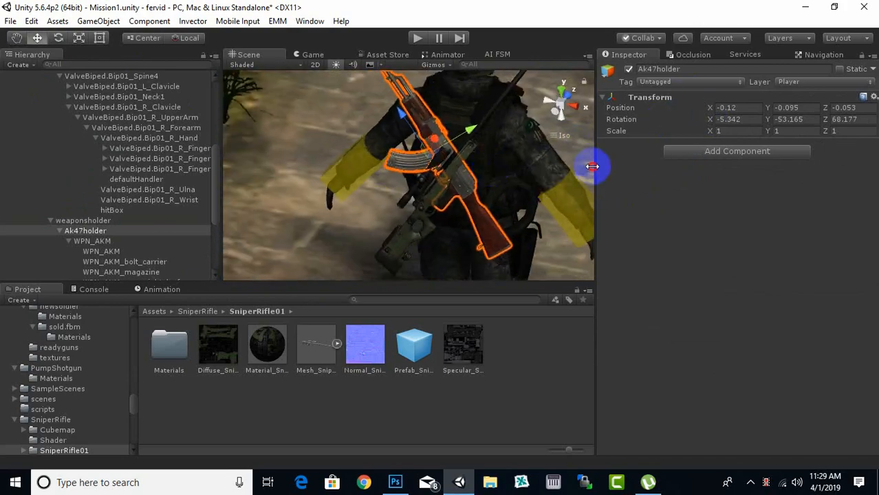
{"action": "left_click", "coordinate": [578, 177]}
{"action": "left_click_drag", "start_coordinate": [387, 221], "coordinate": [500, 243], "text": "alt"}
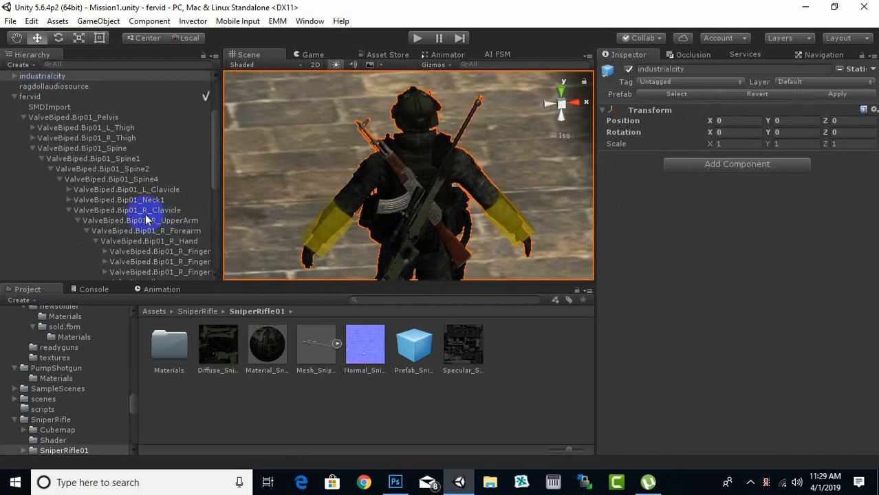
Step: Collapse sniperholder and Ak47holder and select shortgunholder under weaponsholder
{"action": "scroll", "coordinate": [165, 224], "scroll_direction": "down", "scroll_amount": 10}
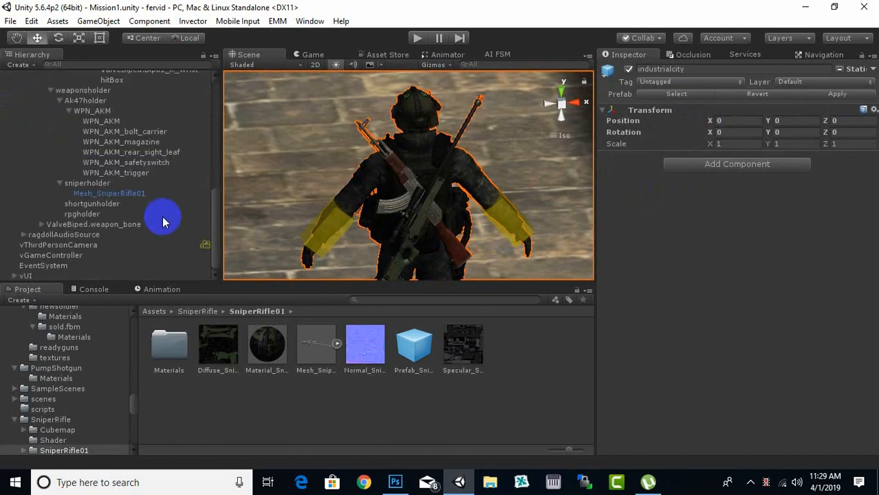
{"action": "left_click", "coordinate": [58, 185]}
{"action": "left_click", "coordinate": [77, 204]}
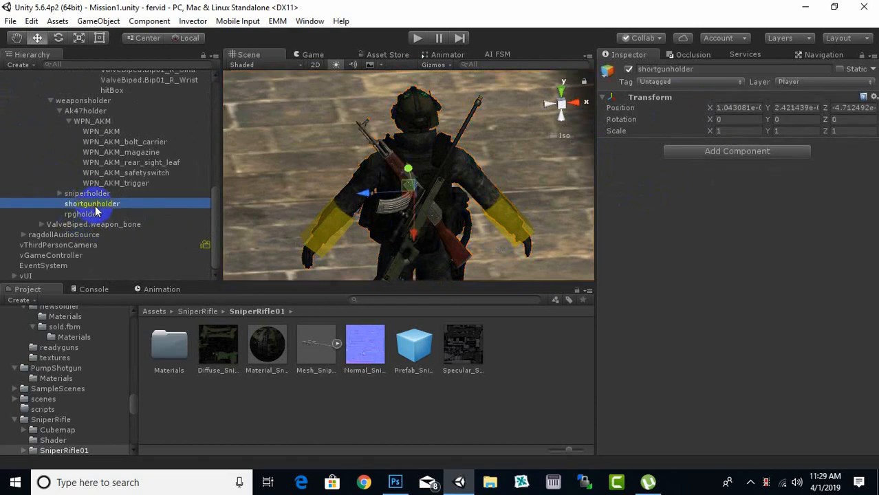
{"action": "left_click", "coordinate": [59, 112]}
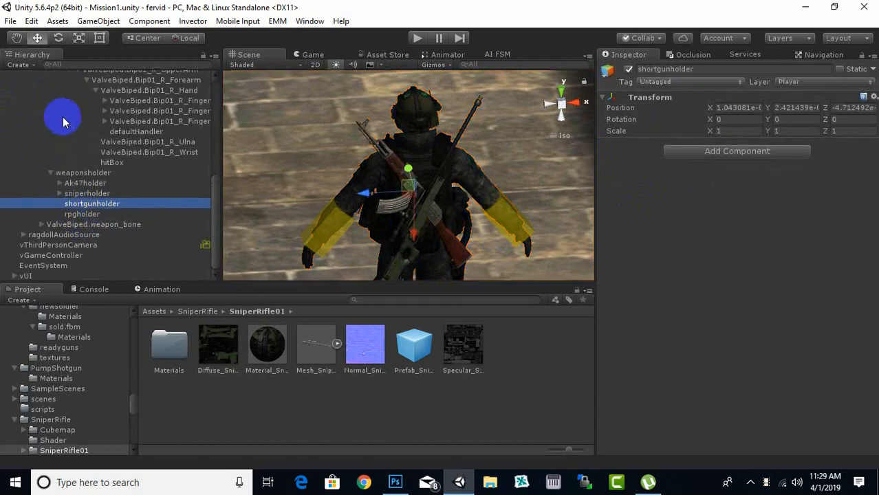
Step: Open the PumpShotgun folder in the project's Assets
{"action": "left_click", "coordinate": [210, 313]}
{"action": "left_click", "coordinate": [163, 311]}
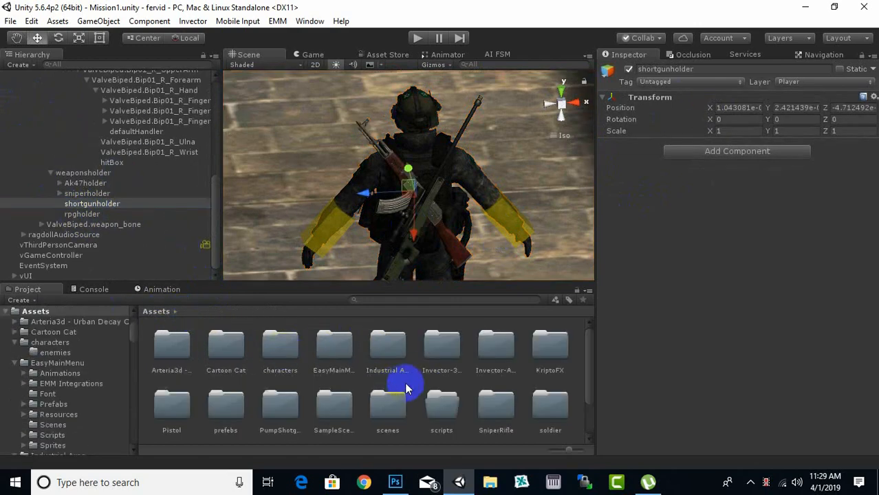
{"action": "scroll", "coordinate": [400, 387], "scroll_direction": "down", "scroll_amount": 2}
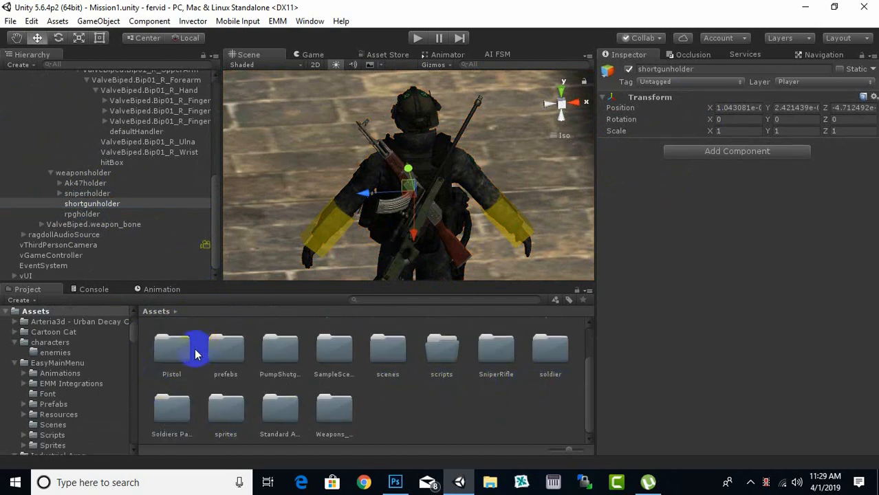
{"action": "double_click", "coordinate": [292, 350]}
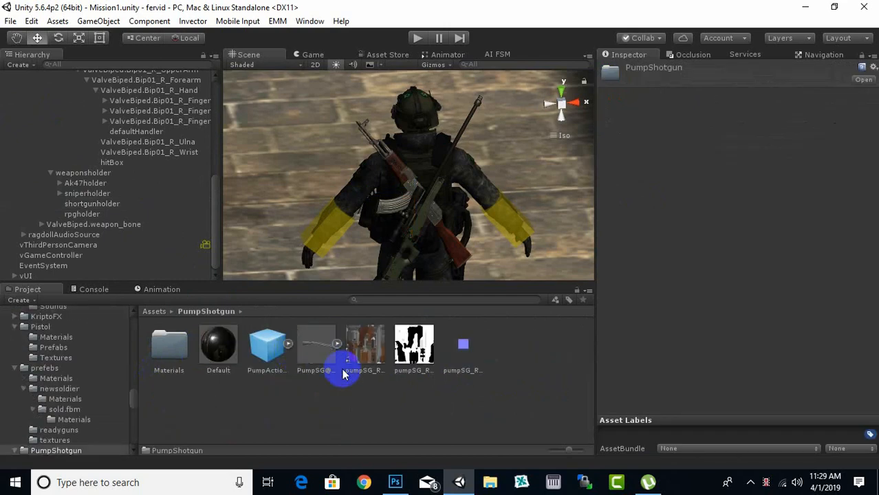
{"action": "left_click_drag", "start_coordinate": [346, 272], "coordinate": [514, 269]}
{"action": "middle_click_drag", "start_coordinate": [513, 268], "coordinate": [472, 245]}
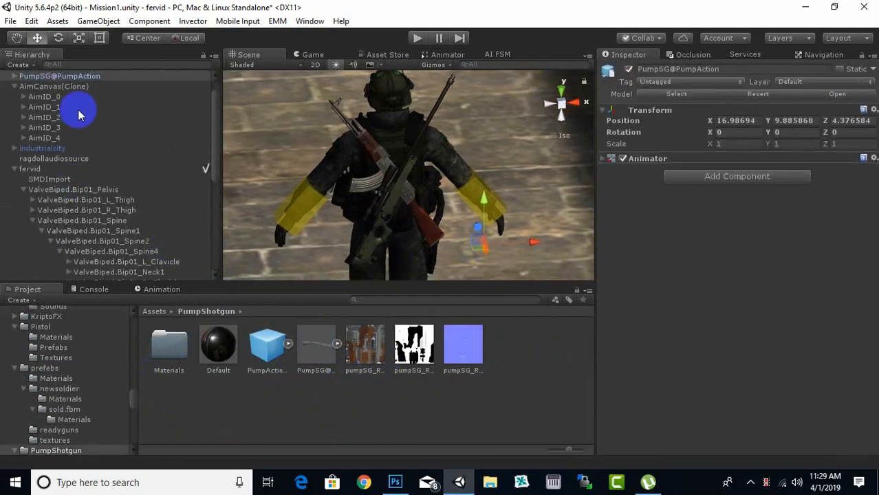
{"action": "key", "text": "ctrl+z"}
Step: Place the PumpSG@PumpAction model under shortgunholder and scale it uniformly to about 5.0
{"action": "scroll", "coordinate": [92, 227], "scroll_direction": "down", "scroll_amount": 5}
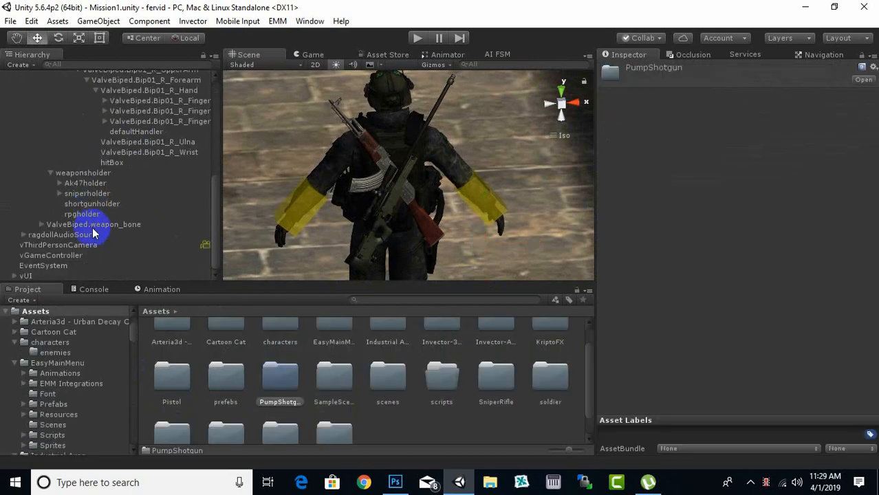
{"action": "left_click", "coordinate": [89, 203]}
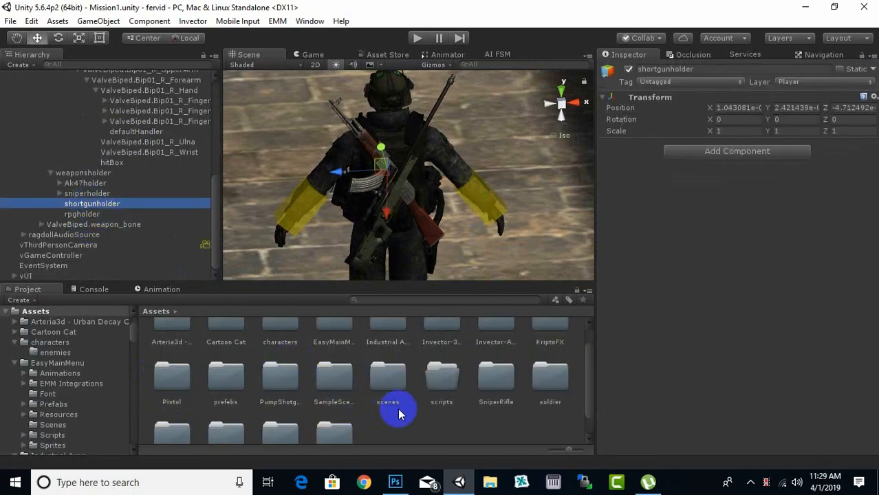
{"action": "double_click", "coordinate": [277, 383]}
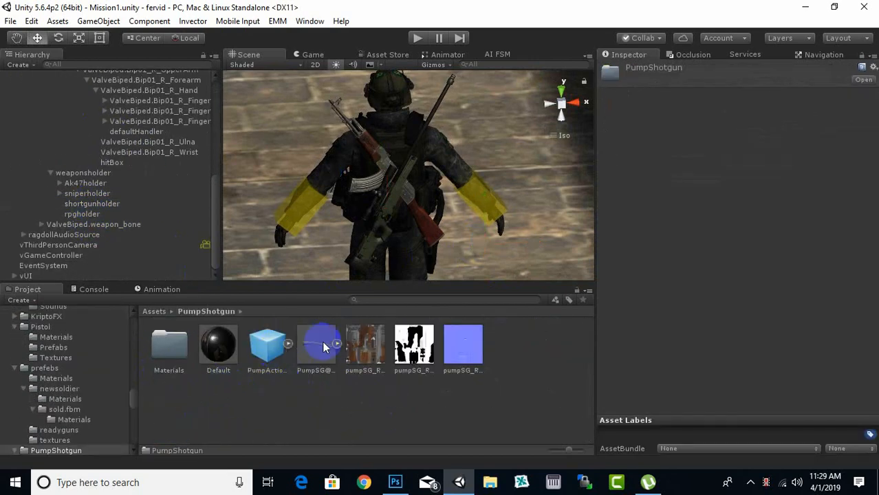
{"action": "left_click_drag", "start_coordinate": [198, 249], "coordinate": [99, 204]}
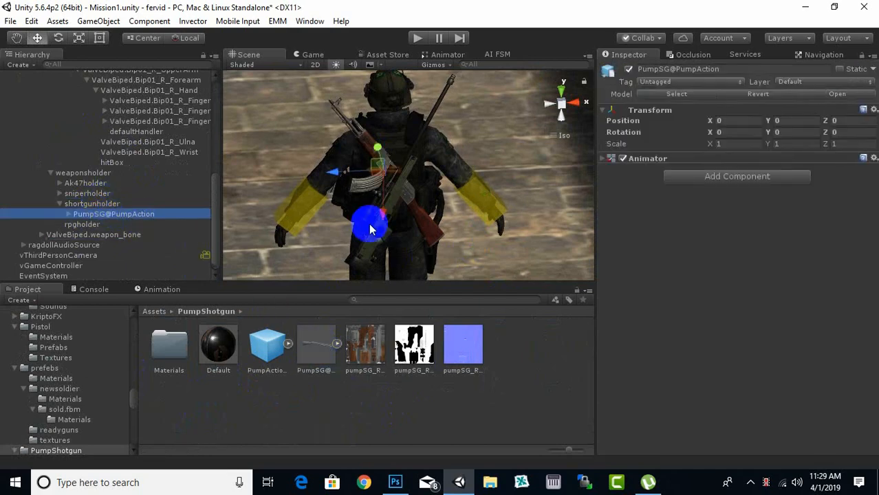
{"action": "left_click", "coordinate": [79, 38]}
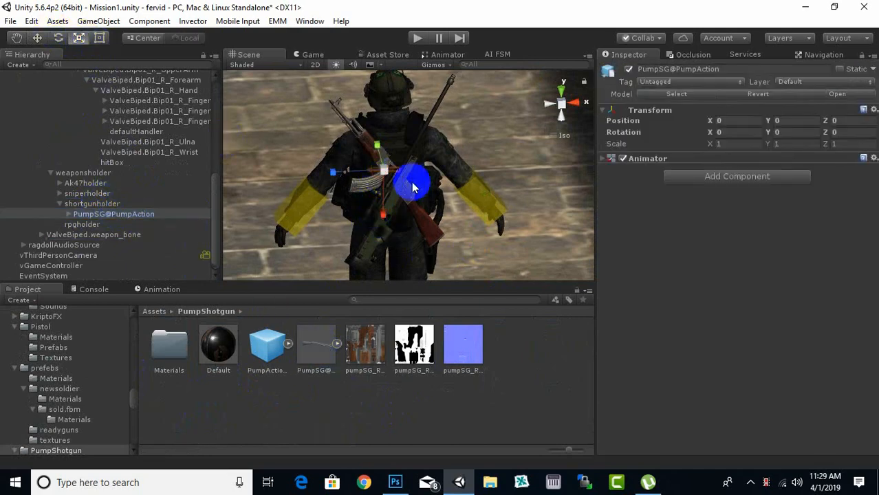
{"action": "left_click_drag", "start_coordinate": [413, 186], "coordinate": [582, 20]}
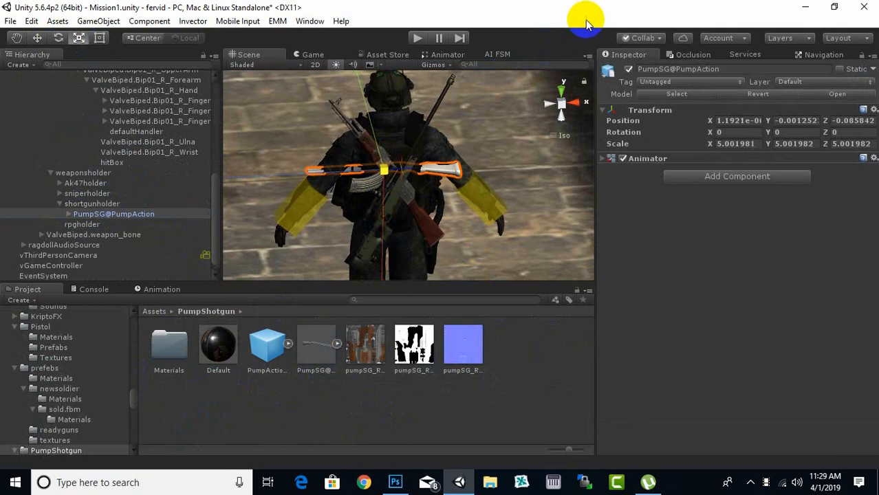
Step: Apply the pumpSG albedo texture from the PumpShotgun folder to the Mesh object inside PumpSG@PumpAction
{"action": "left_click", "coordinate": [38, 214]}
{"action": "left_click", "coordinate": [68, 214]}
{"action": "left_click", "coordinate": [92, 224]}
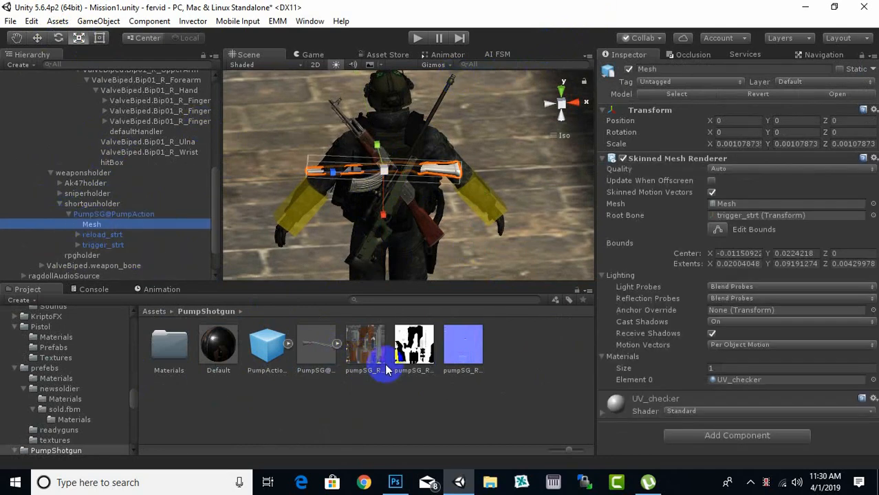
{"action": "left_click_drag", "start_coordinate": [386, 370], "coordinate": [94, 226]}
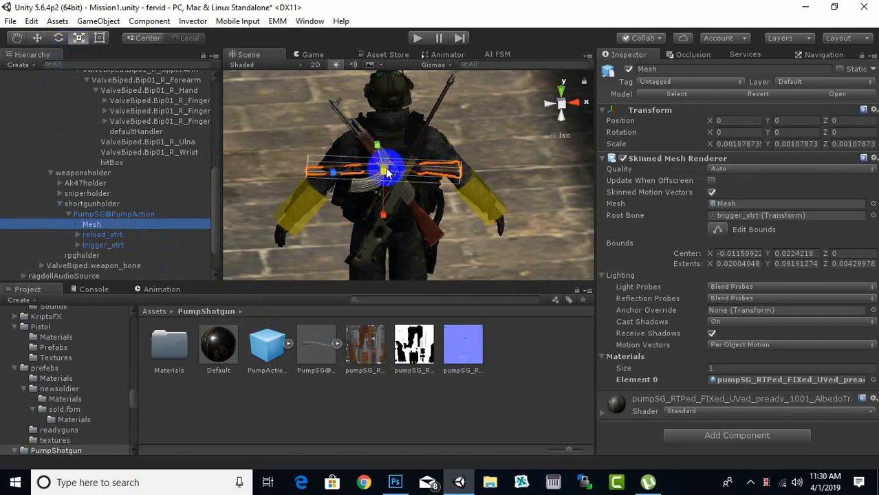
{"action": "left_click_drag", "start_coordinate": [387, 173], "coordinate": [391, 153]}
Step: Scale shortgunholder uniformly to about 1.21 and rotate it to about X -10.4, Y -88.1, Z 89.7 so the shotgun stands upright
{"action": "left_click", "coordinate": [96, 214]}
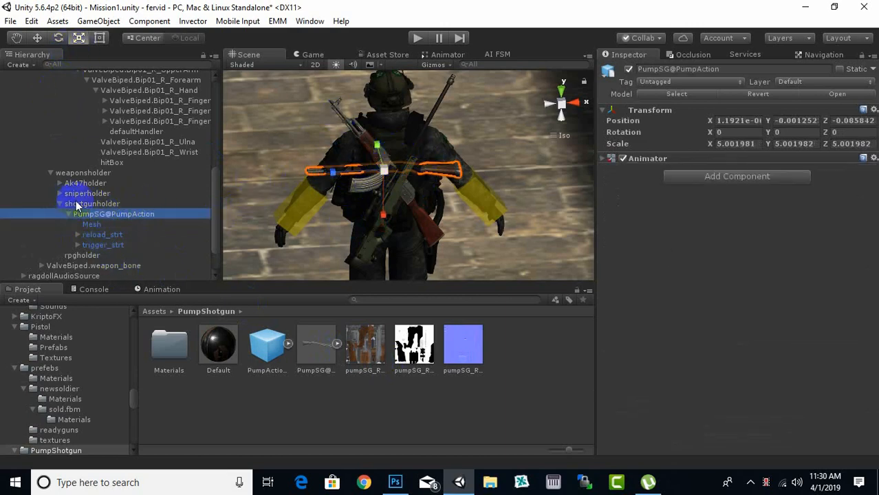
{"action": "left_click", "coordinate": [86, 203]}
{"action": "left_click_drag", "start_coordinate": [372, 185], "coordinate": [398, 294]}
{"action": "left_click", "coordinate": [59, 38]}
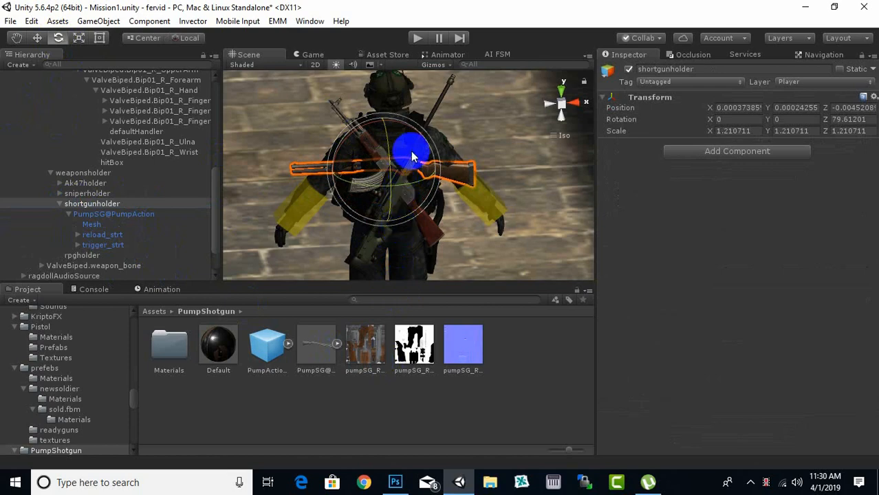
{"action": "left_click_drag", "start_coordinate": [422, 131], "coordinate": [541, 217]}
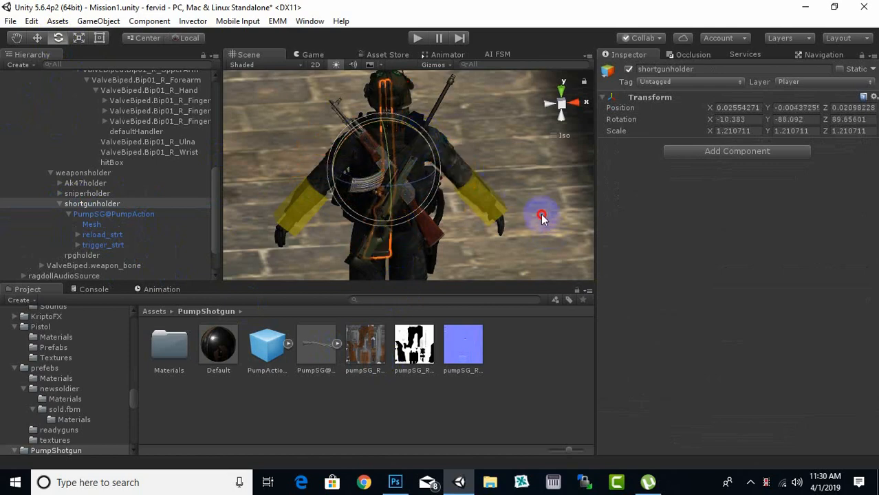
Step: Move PumpSG@PumpAction to X 0, Y -0.026, Z -0.064 so the shotgun sits on the back between the other rifles
{"action": "left_click", "coordinate": [37, 37]}
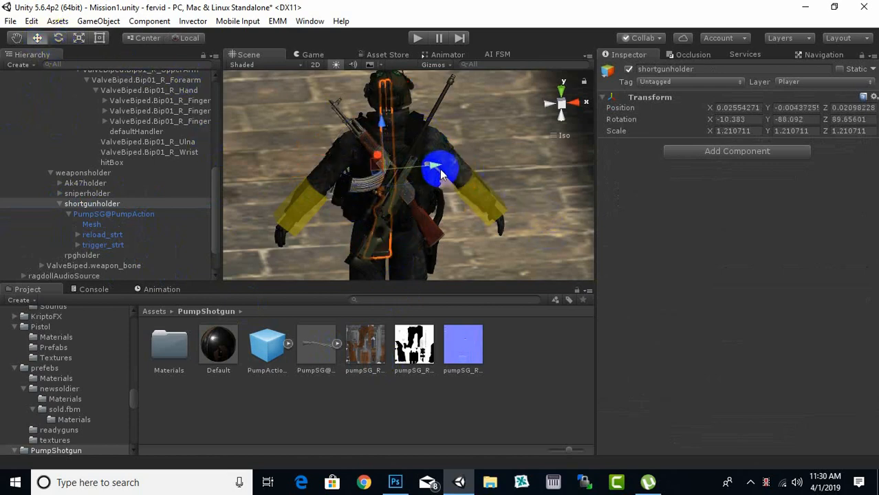
{"action": "left_click_drag", "start_coordinate": [397, 208], "coordinate": [536, 147], "text": "alt"}
{"action": "left_click", "coordinate": [533, 150]}
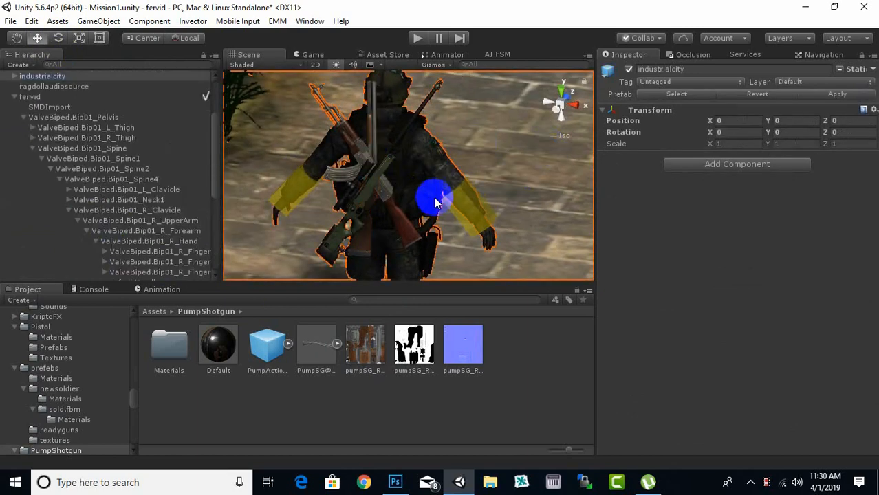
{"action": "left_click_drag", "start_coordinate": [435, 201], "coordinate": [415, 131], "text": "alt"}
{"action": "left_click", "coordinate": [403, 132]}
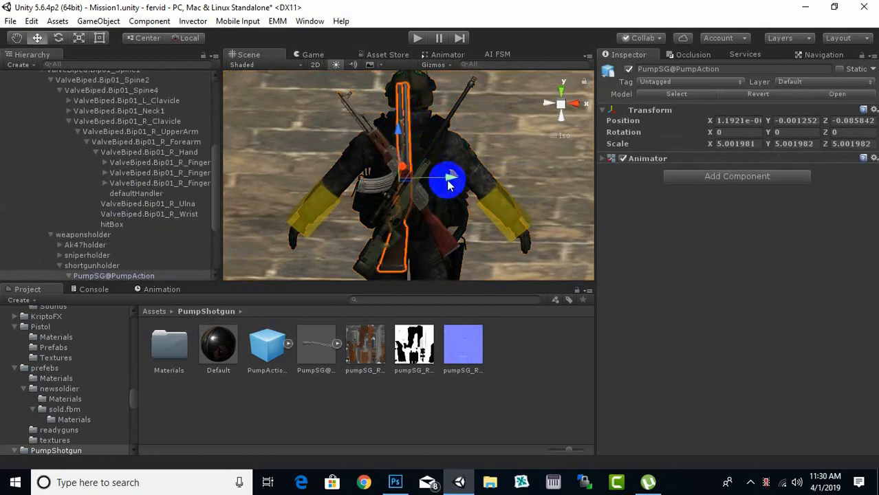
{"action": "left_click_drag", "start_coordinate": [447, 182], "coordinate": [455, 152]}
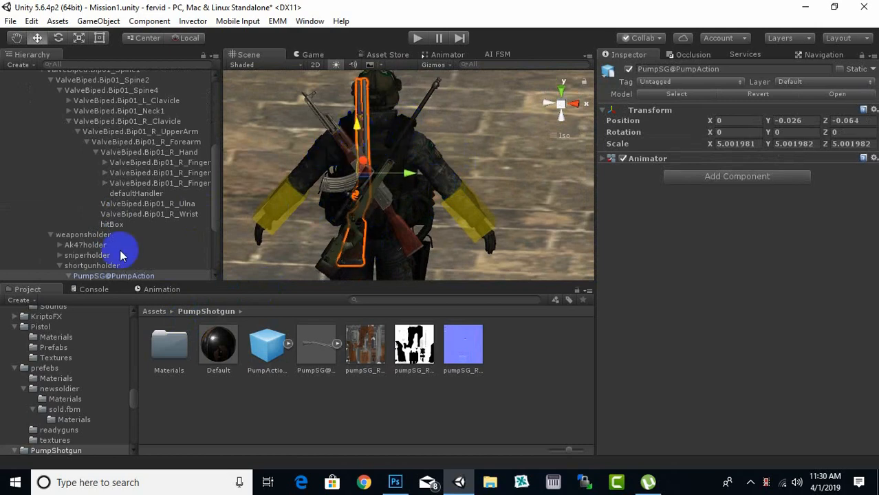
Step: Collapse shortgunholder, select rpgholder, and open the prefebs folder in Assets to locate the rpg7 model
{"action": "left_click", "coordinate": [59, 266]}
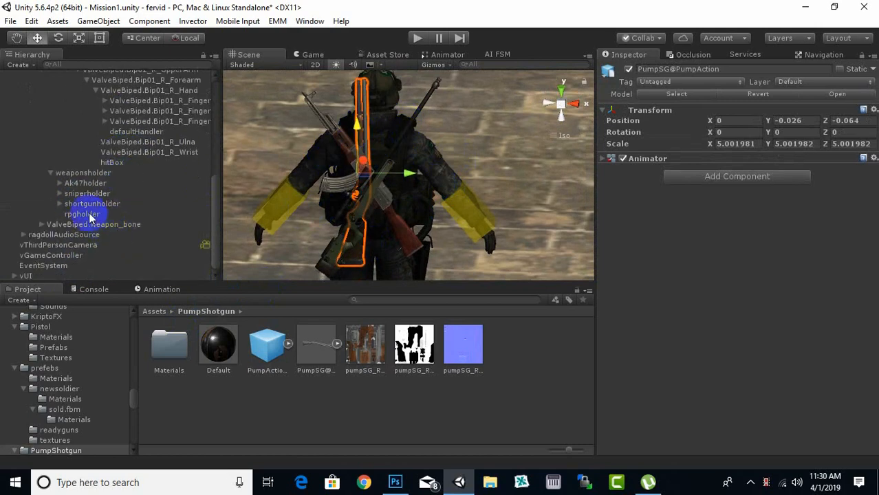
{"action": "left_click", "coordinate": [81, 214]}
{"action": "left_click", "coordinate": [149, 311]}
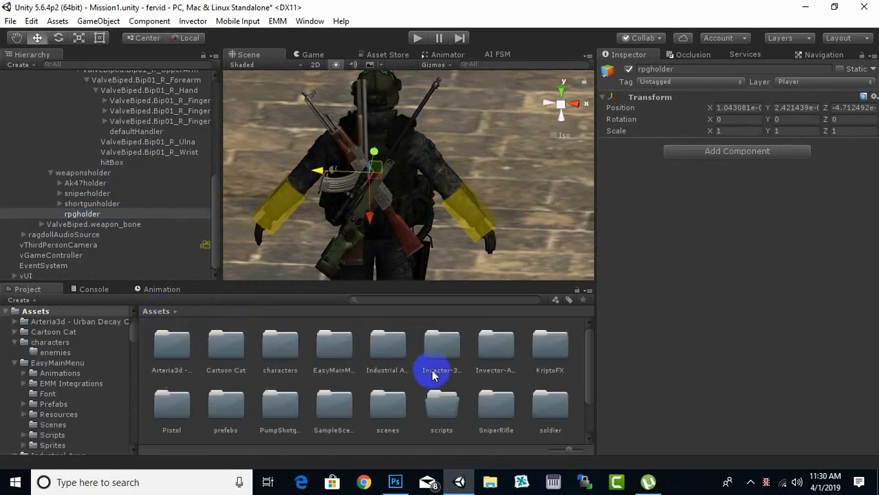
{"action": "scroll", "coordinate": [431, 370], "scroll_direction": "down", "scroll_amount": 2}
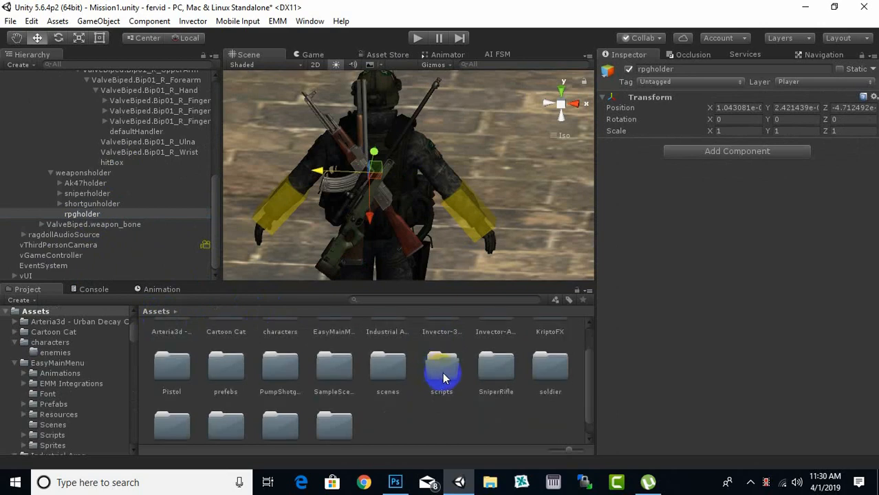
{"action": "scroll", "coordinate": [444, 378], "scroll_direction": "down", "scroll_amount": 1}
{"action": "left_click", "coordinate": [330, 353]}
{"action": "left_click", "coordinate": [278, 359]}
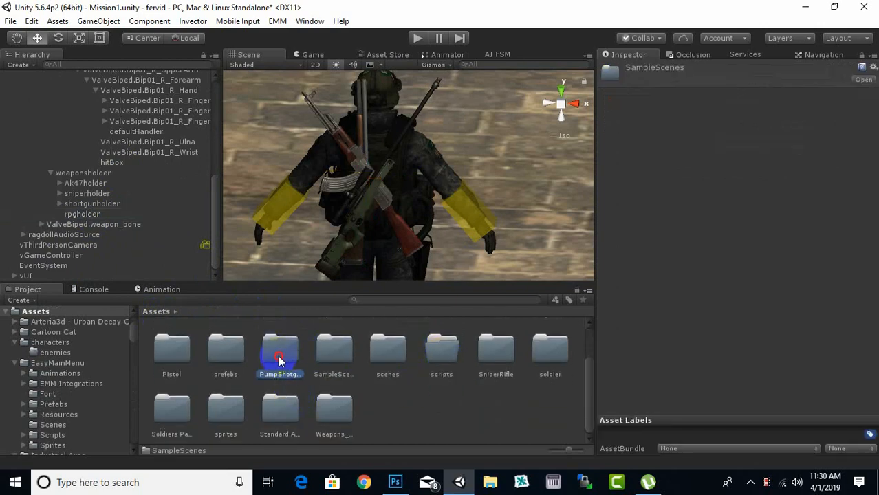
{"action": "left_click", "coordinate": [344, 416]}
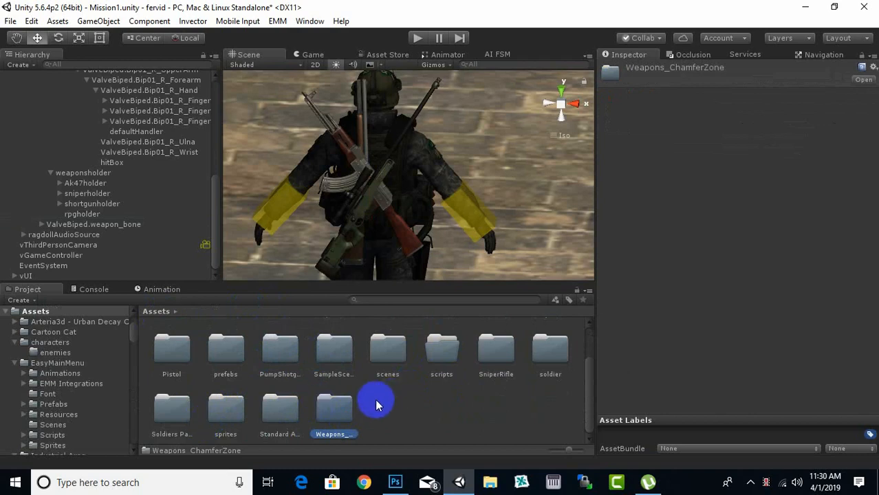
{"action": "scroll", "coordinate": [378, 403], "scroll_direction": "up", "scroll_amount": 2}
{"action": "left_click", "coordinate": [521, 345]}
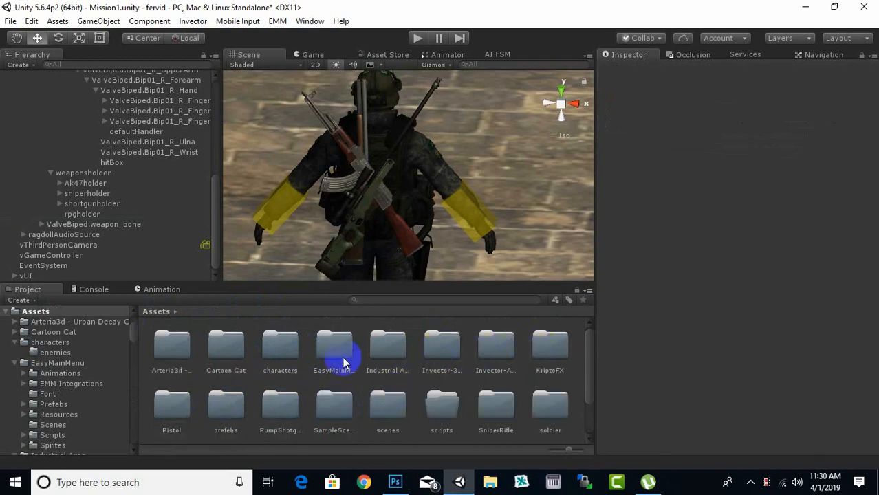
{"action": "left_click", "coordinate": [229, 361]}
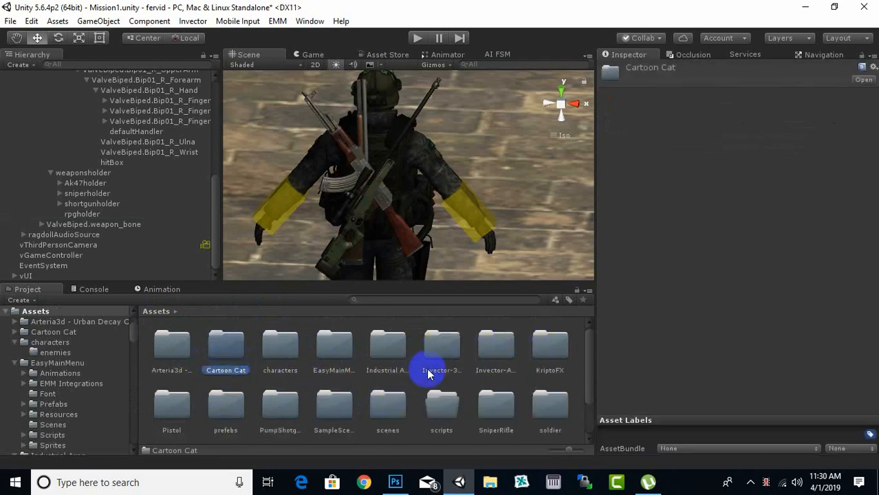
{"action": "scroll", "coordinate": [427, 366], "scroll_direction": "down", "scroll_amount": 1}
{"action": "double_click", "coordinate": [234, 357]}
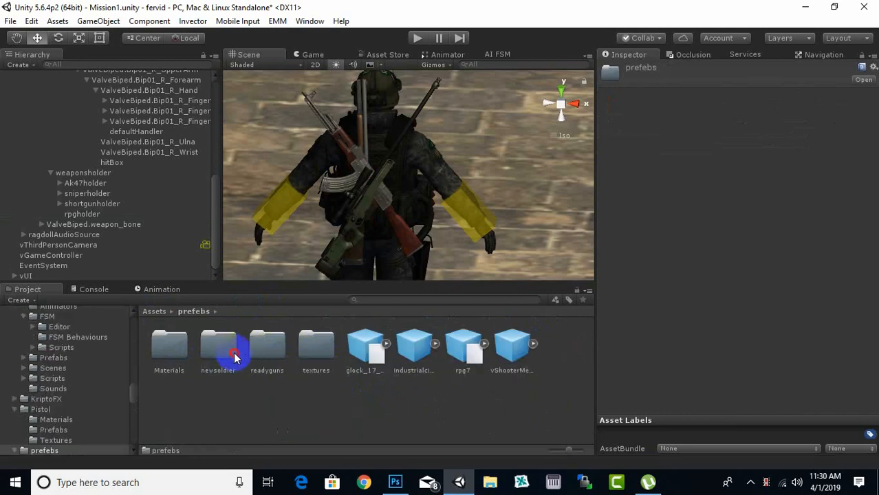
{"action": "left_click", "coordinate": [282, 403]}
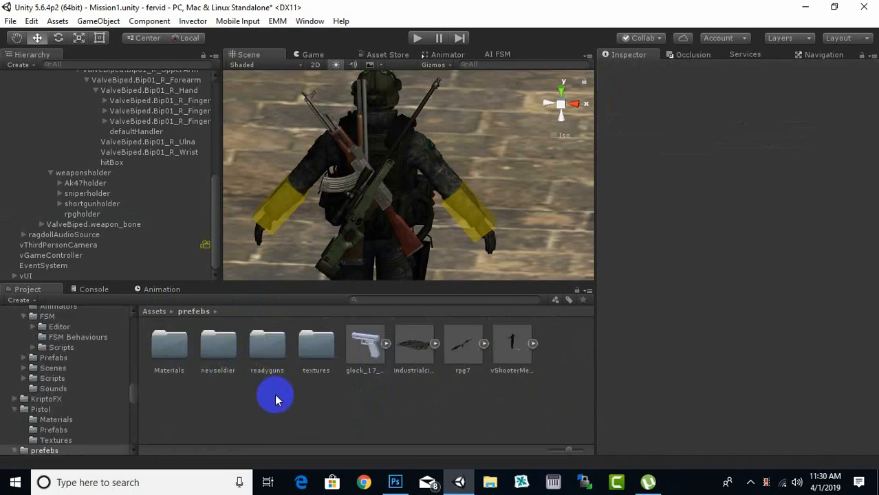
{"action": "left_click_drag", "start_coordinate": [463, 363], "coordinate": [392, 276]}
{"action": "key", "text": "f"}
{"action": "left_click_drag", "start_coordinate": [387, 197], "coordinate": [385, 134]}
{"action": "left_click", "coordinate": [58, 37]}
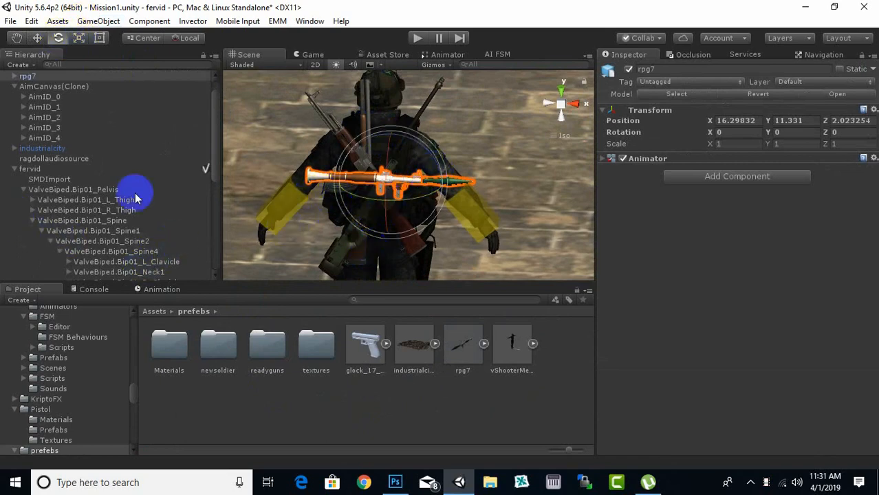
{"action": "scroll", "coordinate": [79, 154], "scroll_direction": "up", "scroll_amount": 1}
{"action": "left_click", "coordinate": [33, 86]}
{"action": "left_click", "coordinate": [33, 97]}
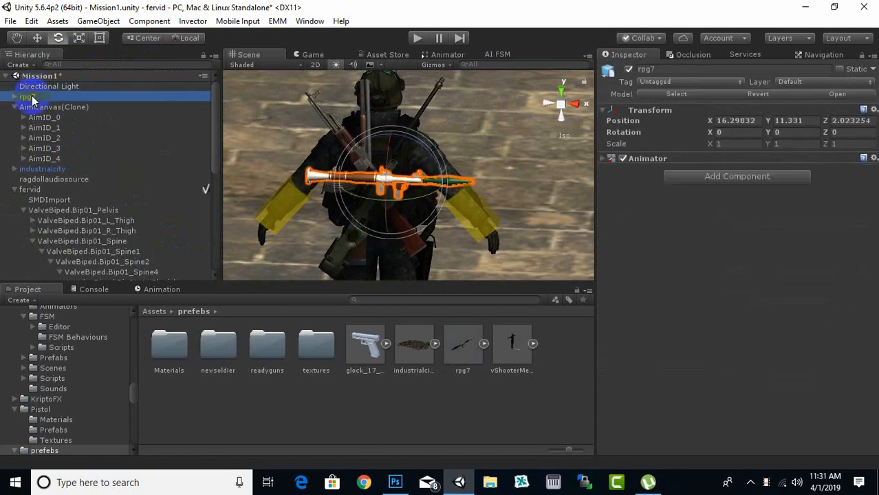
{"action": "key", "text": "Delete"}
Step: Place the rpg7 model under rpgholder and rotate it to about Y 177.2 with its warhead pointing up
{"action": "scroll", "coordinate": [110, 227], "scroll_direction": "down", "scroll_amount": 10}
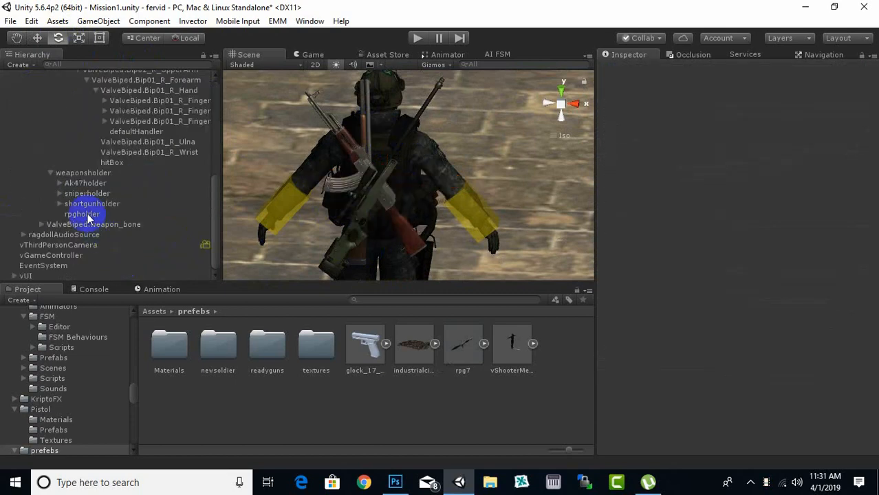
{"action": "left_click", "coordinate": [86, 214]}
{"action": "left_click_drag", "start_coordinate": [458, 344], "coordinate": [94, 215]}
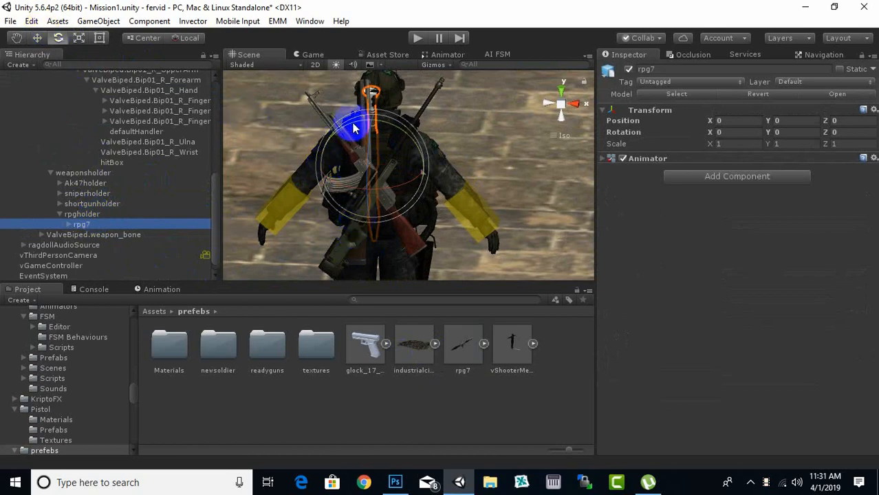
{"action": "left_click_drag", "start_coordinate": [353, 128], "coordinate": [216, 184]}
Step: Move rpg7 to X -0.066, Y 0, Z -0.142 beside the shotgun and scale it uniformly to about 1.2
{"action": "left_click", "coordinate": [37, 38]}
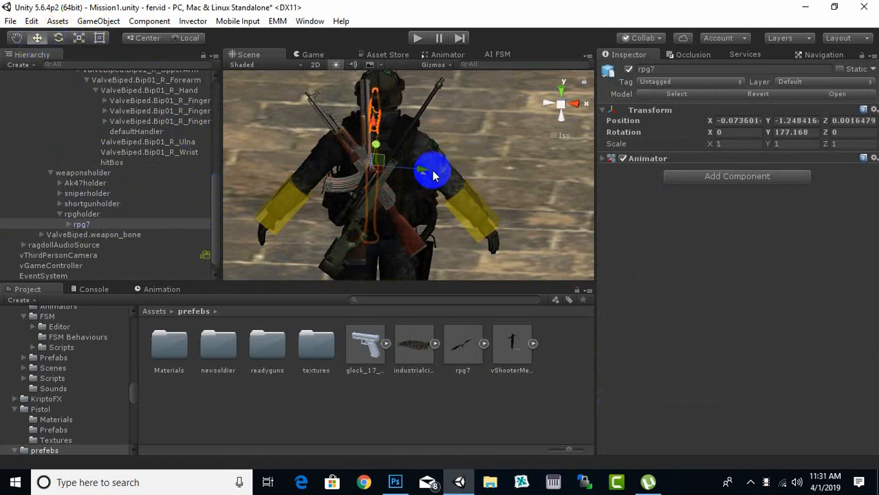
{"action": "left_click_drag", "start_coordinate": [432, 163], "coordinate": [221, 167]}
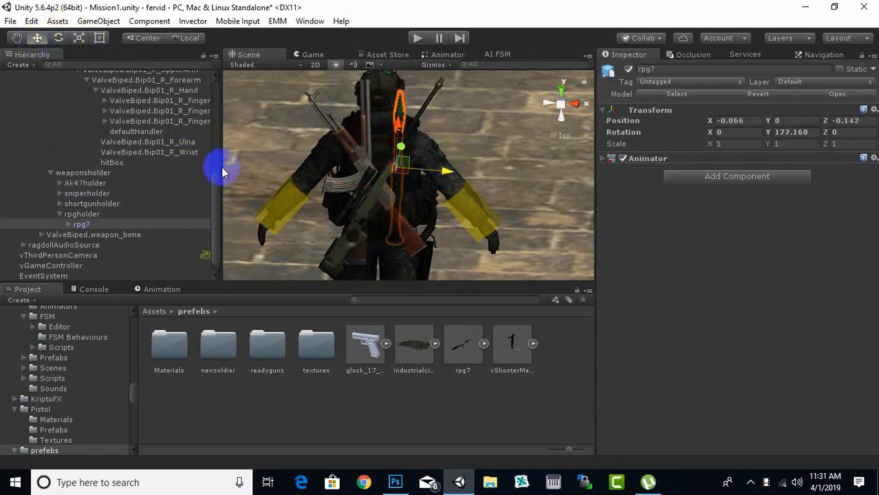
{"action": "left_click", "coordinate": [79, 38]}
{"action": "left_click_drag", "start_coordinate": [399, 158], "coordinate": [398, 153]}
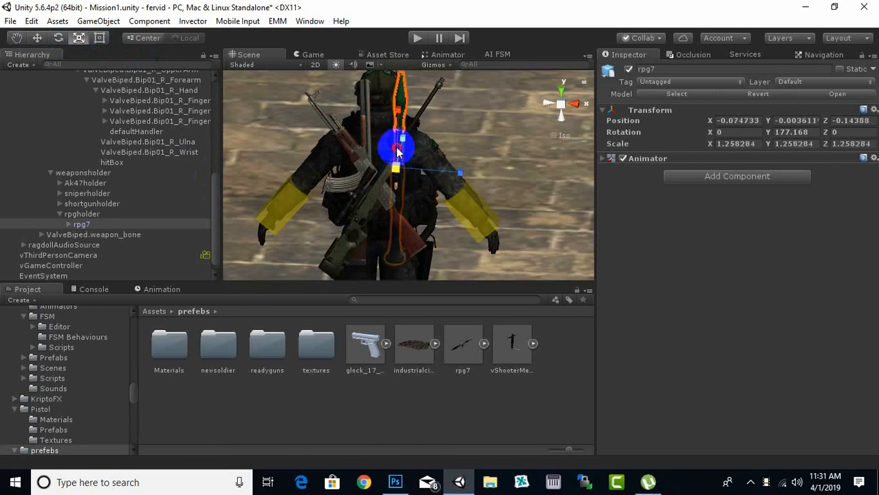
Step: Move rpg7 outward from the character's back to Y -0.13
{"action": "left_click", "coordinate": [20, 38]}
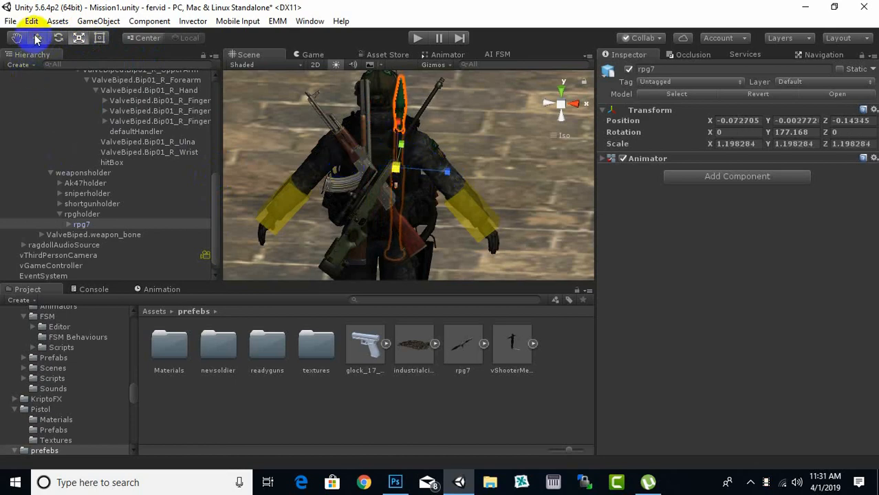
{"action": "left_click_drag", "start_coordinate": [334, 146], "coordinate": [372, 177], "text": "alt"}
{"action": "key", "text": "w"}
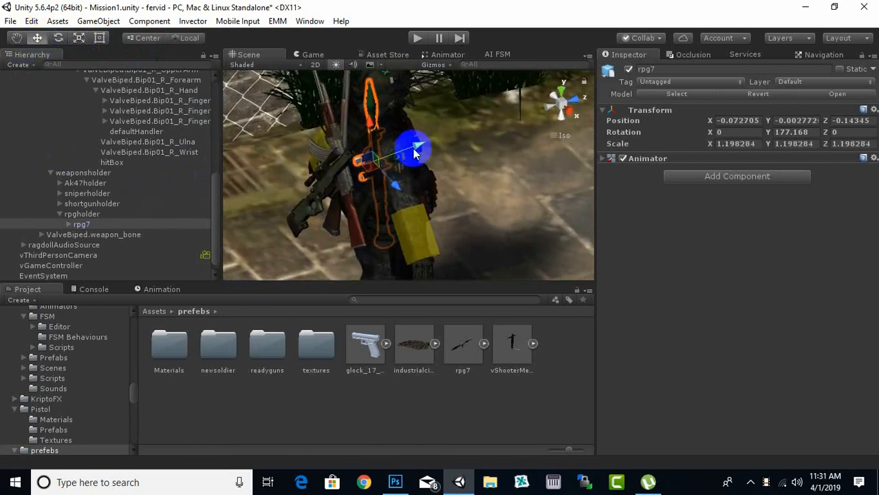
{"action": "left_click_drag", "start_coordinate": [412, 148], "coordinate": [400, 188]}
{"action": "left_click", "coordinate": [572, 103], "text": "alt"}
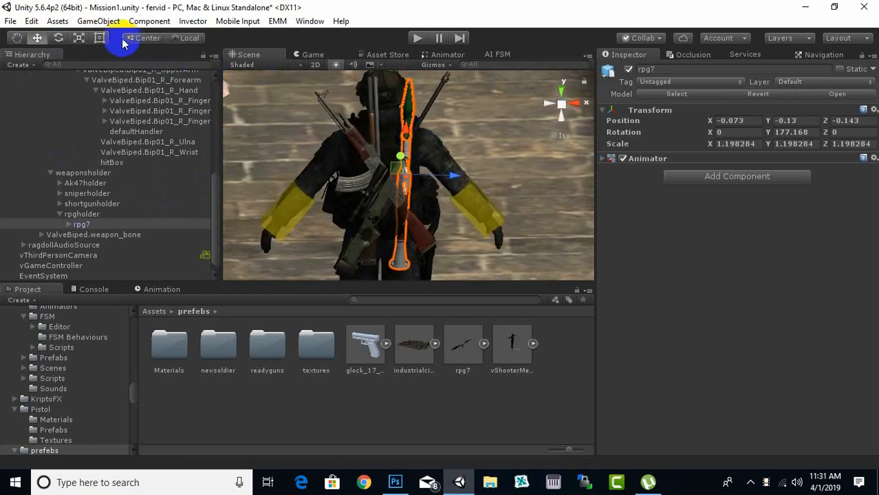
Step: Rotate rpg7 so it stands straight on the back with its grips facing sideways, and inspect the fit up close
{"action": "left_click", "coordinate": [59, 38]}
{"action": "left_click_drag", "start_coordinate": [442, 217], "coordinate": [580, 146]}
{"action": "left_click_drag", "start_coordinate": [525, 181], "coordinate": [352, 196], "text": "alt"}
{"action": "left_click_drag", "start_coordinate": [334, 165], "coordinate": [537, 205]}
{"action": "left_click", "coordinate": [563, 173]}
{"action": "scroll", "coordinate": [398, 165], "scroll_direction": "up", "scroll_amount": 9}
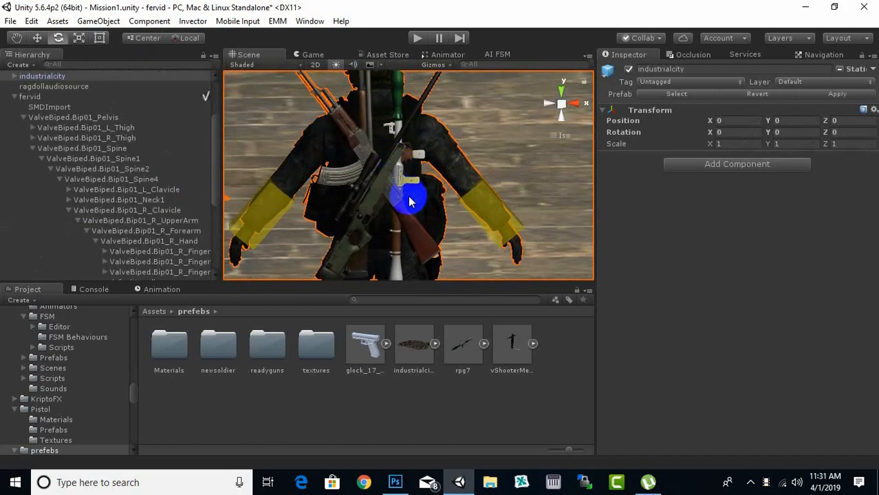
Step: Deactivate the rpg7 model under rpgholder so it no longer displays on the character's back
{"action": "middle_click_drag", "start_coordinate": [441, 206], "coordinate": [462, 185]}
{"action": "left_click_drag", "start_coordinate": [461, 185], "coordinate": [389, 191], "text": "alt"}
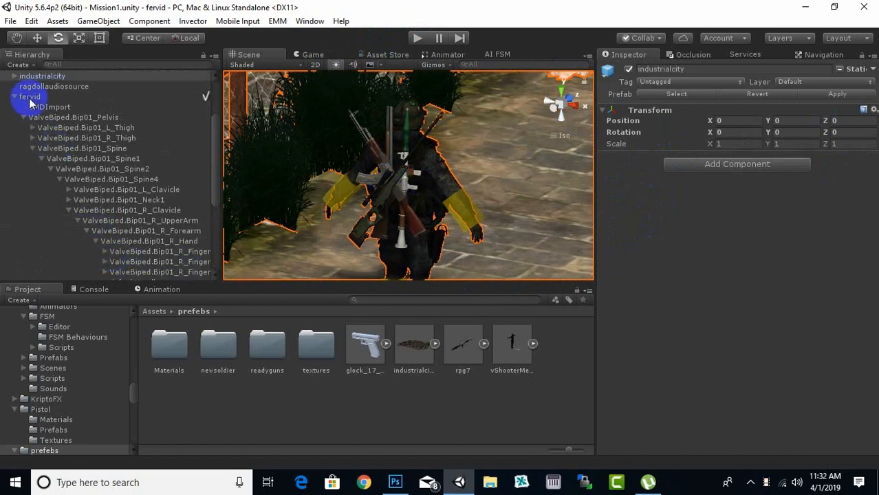
{"action": "scroll", "coordinate": [173, 271], "scroll_direction": "down", "scroll_amount": 2}
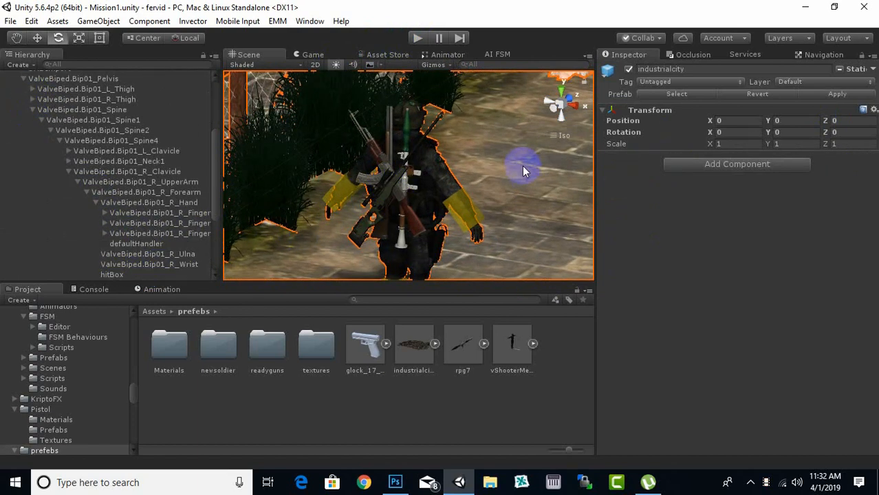
{"action": "scroll", "coordinate": [96, 254], "scroll_direction": "down", "scroll_amount": 4}
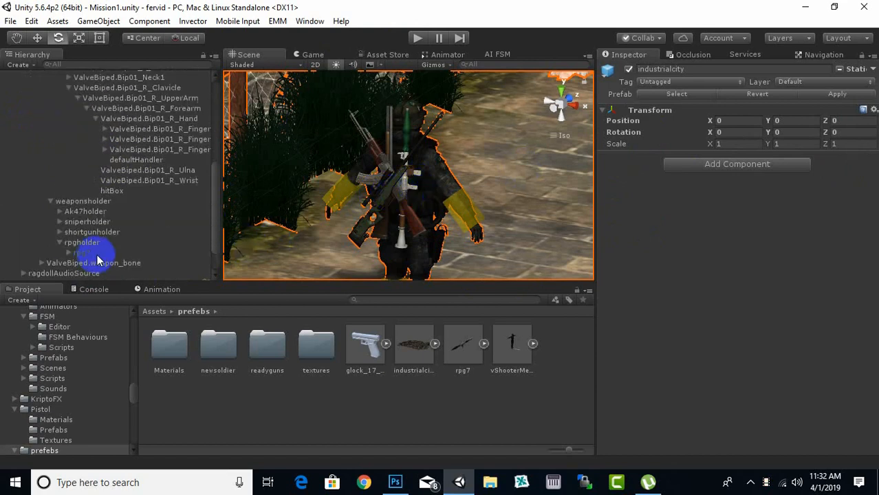
{"action": "scroll", "coordinate": [111, 245], "scroll_direction": "down", "scroll_amount": 2}
{"action": "left_click", "coordinate": [84, 214]}
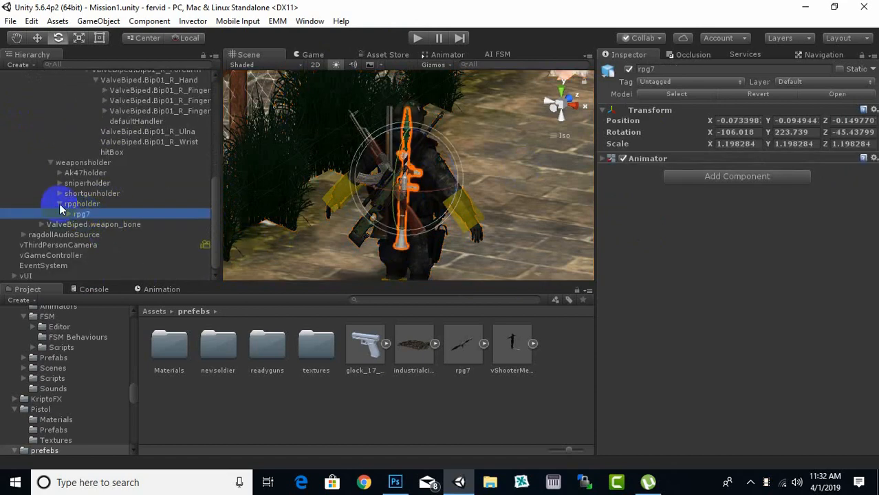
{"action": "left_click", "coordinate": [60, 203]}
{"action": "left_click", "coordinate": [80, 214]}
{"action": "left_click", "coordinate": [60, 214]}
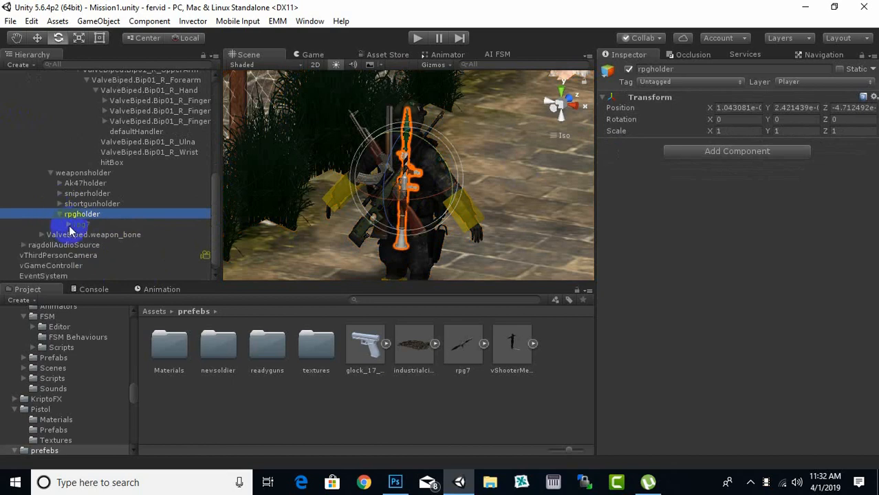
{"action": "left_click", "coordinate": [87, 225]}
{"action": "left_click", "coordinate": [629, 68]}
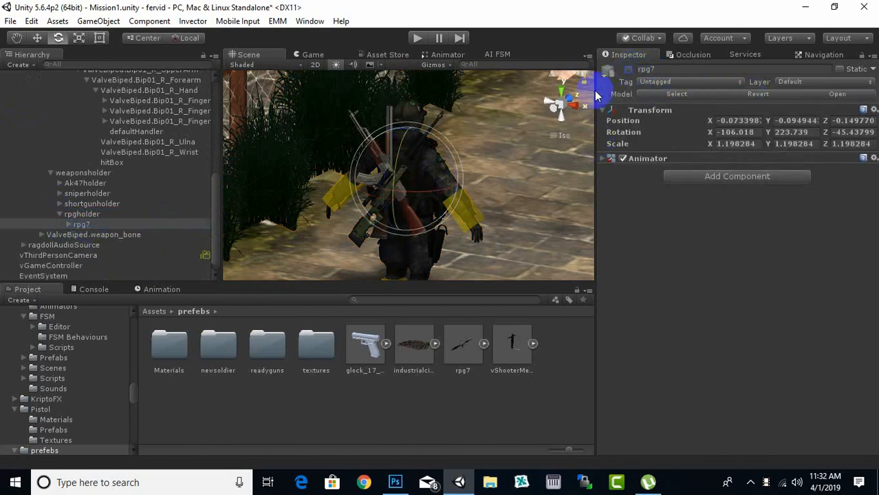
Step: Deactivate PumpSG@PumpAction under shortgunholder and Mesh_SniperRifle01 under sniperholder
{"action": "left_click", "coordinate": [60, 204]}
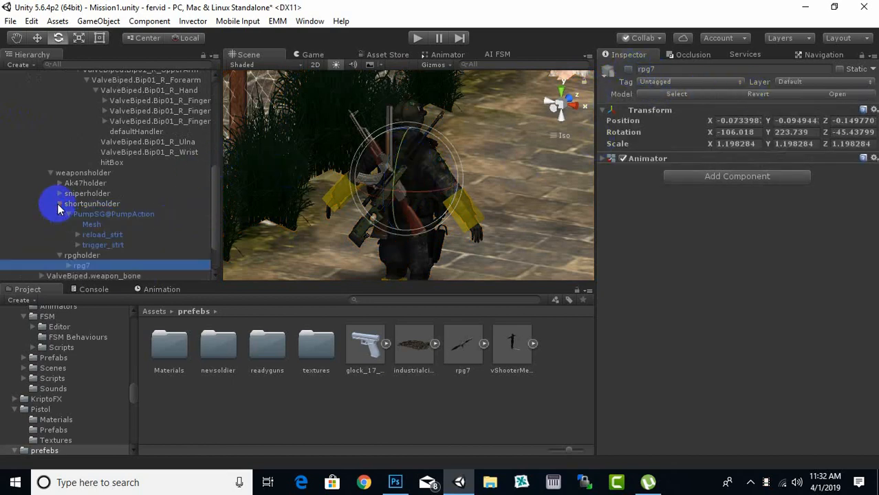
{"action": "left_click", "coordinate": [98, 215]}
{"action": "left_click", "coordinate": [628, 69]}
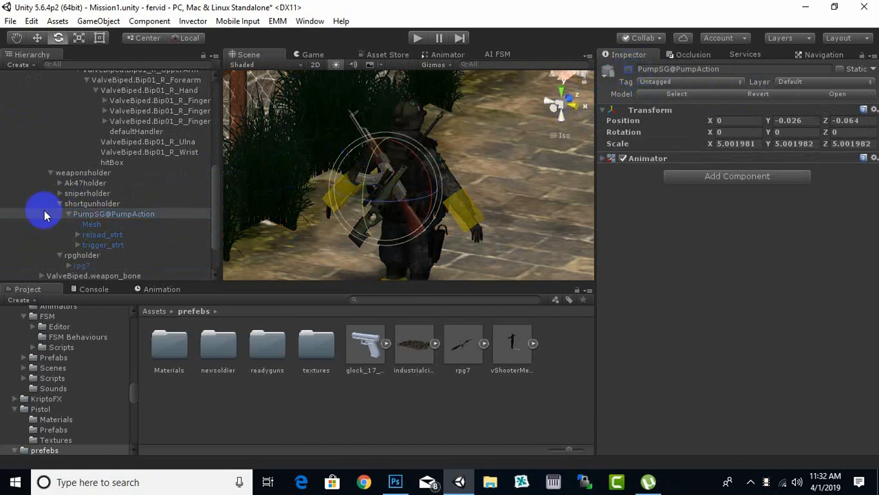
{"action": "left_click", "coordinate": [59, 194]}
{"action": "left_click", "coordinate": [99, 204]}
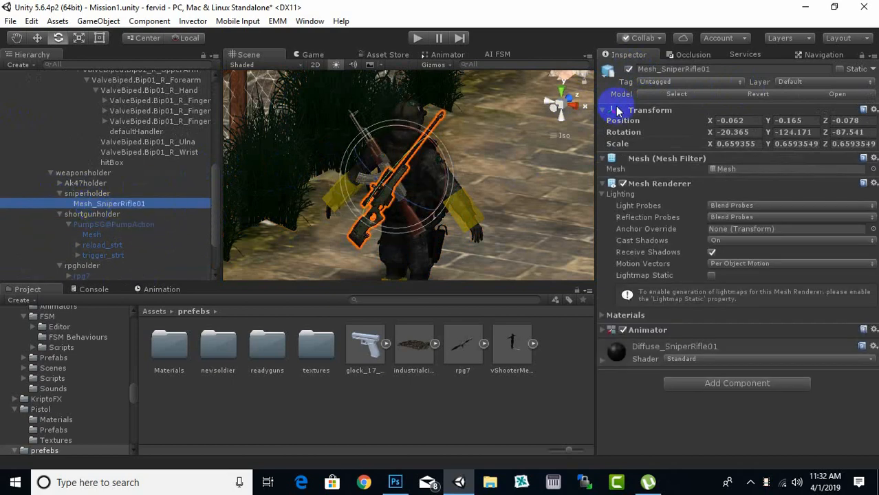
{"action": "left_click", "coordinate": [629, 70]}
Step: Deactivate the parent WPN_AKM model under Ak47holder and collapse all four weapon holders in the hierarchy
{"action": "left_click", "coordinate": [59, 182]}
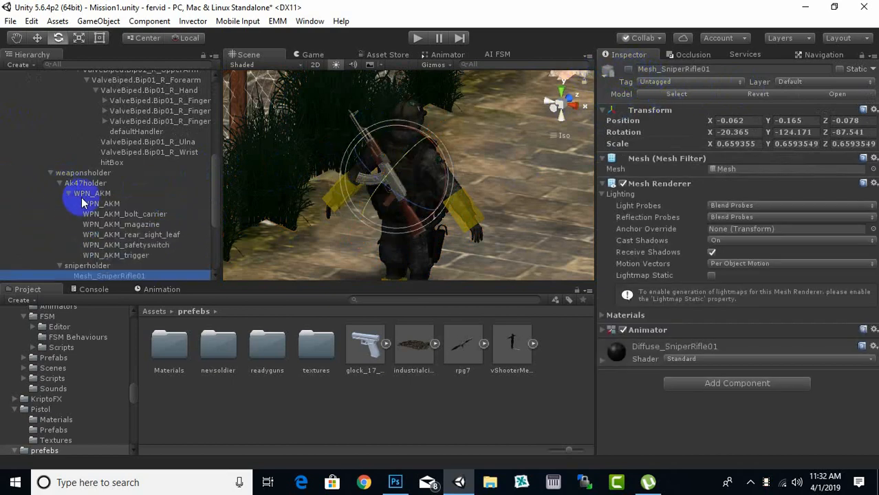
{"action": "left_click", "coordinate": [93, 194]}
{"action": "left_click", "coordinate": [628, 70]}
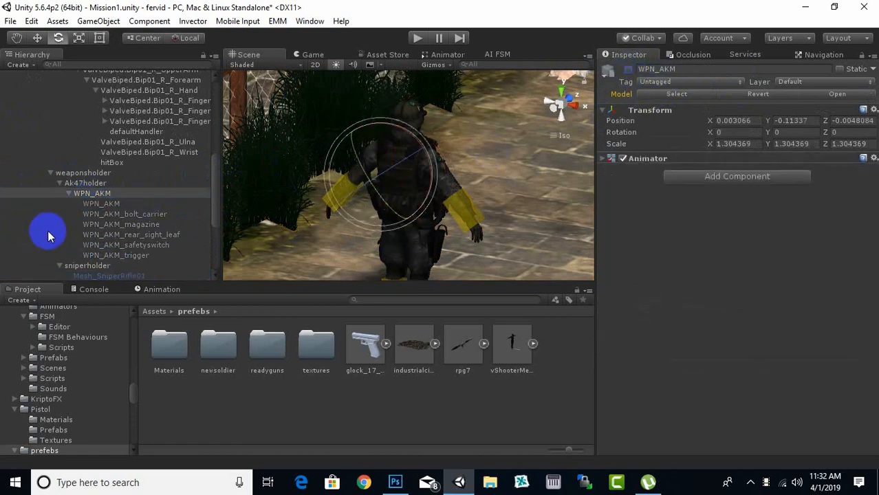
{"action": "left_click", "coordinate": [59, 183]}
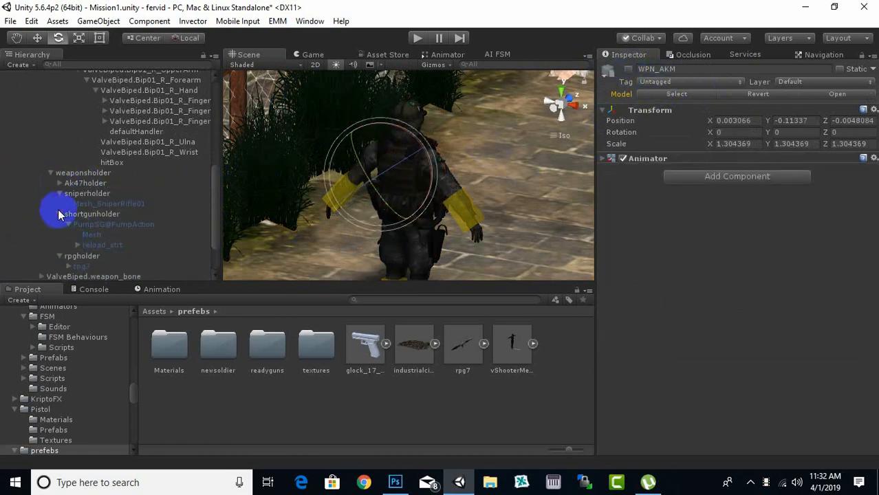
{"action": "left_click", "coordinate": [59, 214]}
{"action": "left_click", "coordinate": [60, 194]}
{"action": "left_click", "coordinate": [59, 214]}
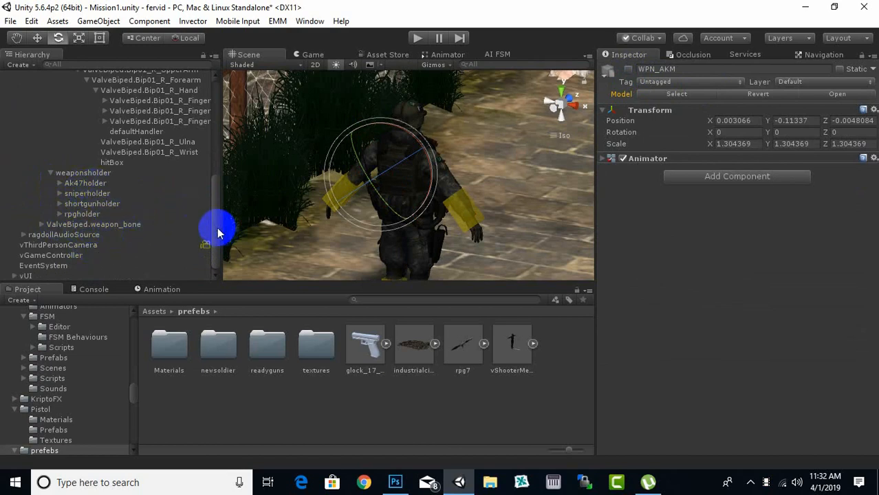
{"action": "left_click_drag", "start_coordinate": [216, 232], "coordinate": [210, 249]}
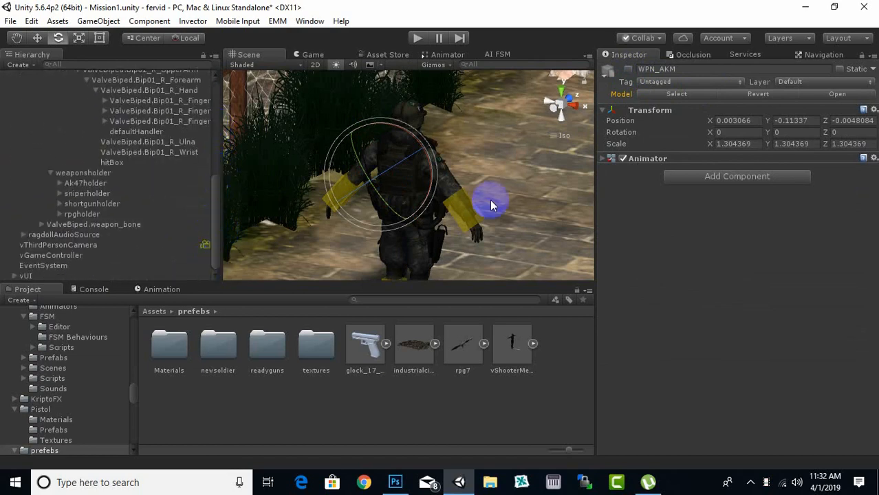
Step: Select the root fervid character and bring up its component list
{"action": "scroll", "coordinate": [41, 193], "scroll_direction": "up", "scroll_amount": 15}
{"action": "left_click", "coordinate": [31, 178]}
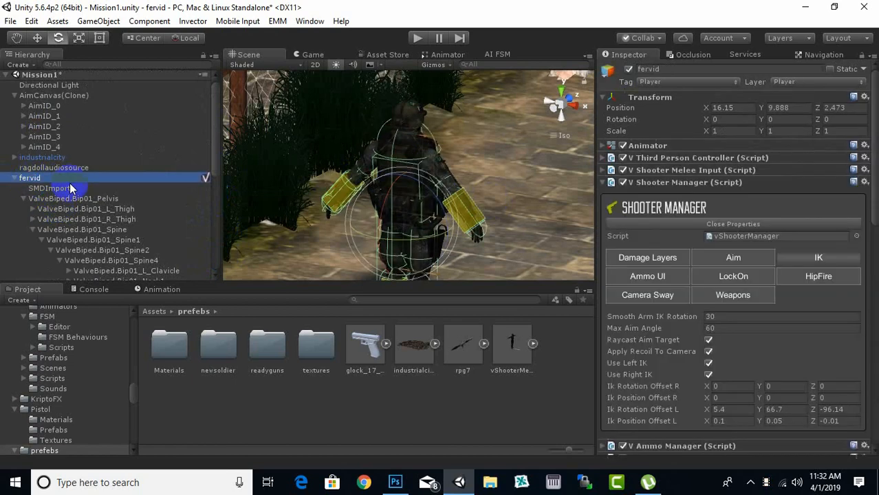
{"action": "scroll", "coordinate": [676, 298], "scroll_direction": "down", "scroll_amount": 5}
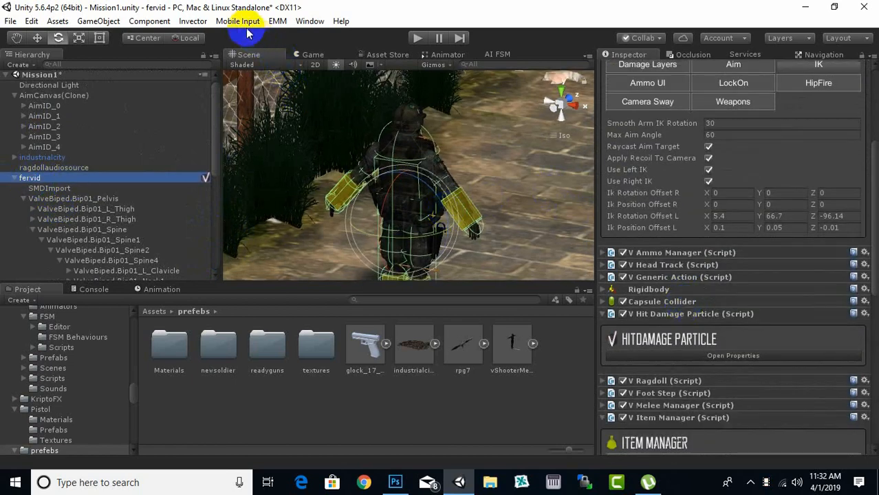
{"action": "left_click", "coordinate": [192, 21]}
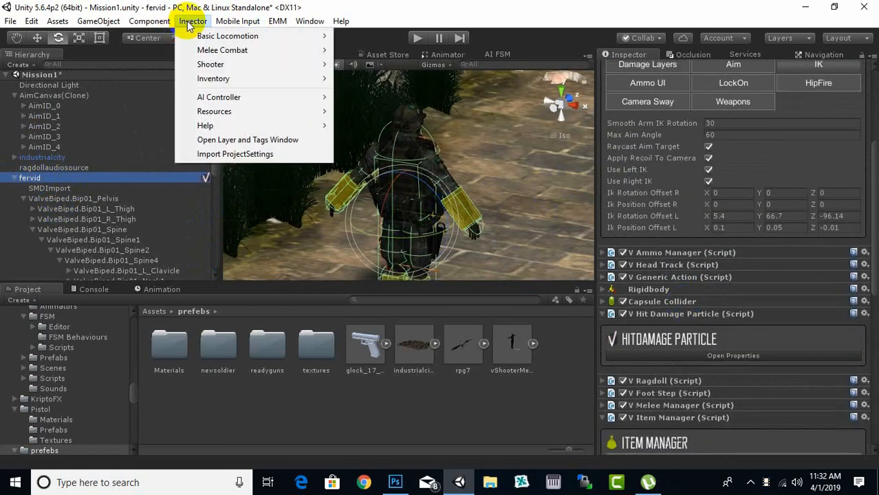
{"action": "mouse_move", "coordinate": [375, 69]}
{"action": "mouse_move", "coordinate": [289, 63]}
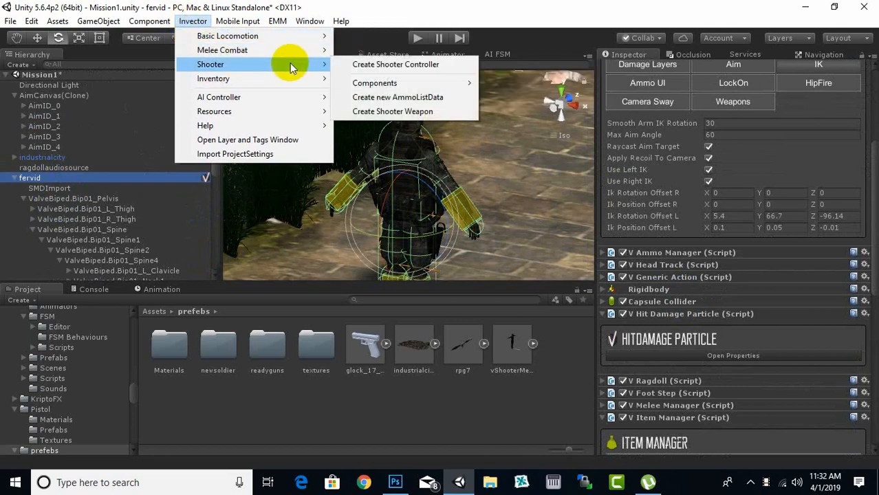
{"action": "mouse_move", "coordinate": [365, 84]}
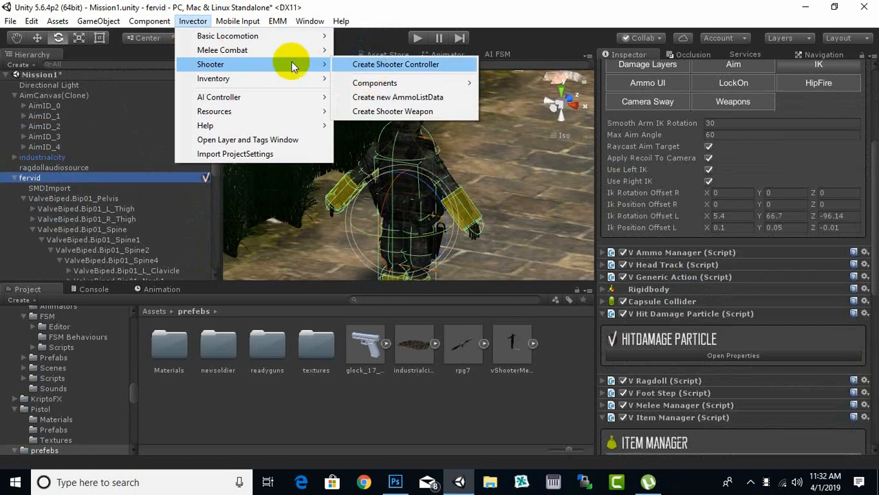
{"action": "mouse_move", "coordinate": [239, 79]}
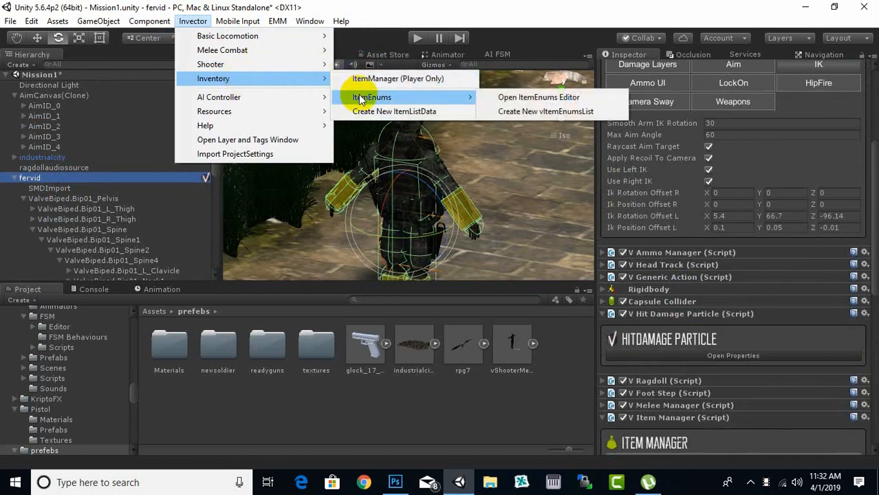
{"action": "mouse_move", "coordinate": [263, 42]}
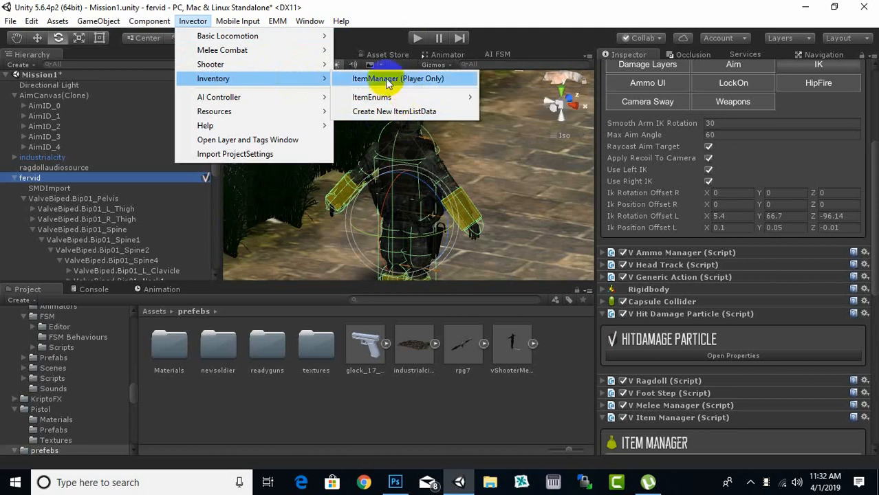
{"action": "mouse_move", "coordinate": [406, 93]}
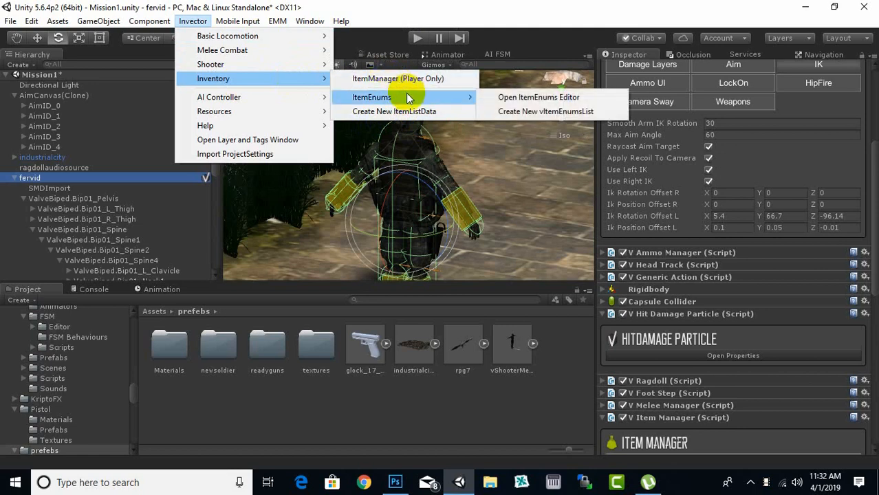
{"action": "mouse_move", "coordinate": [265, 93]}
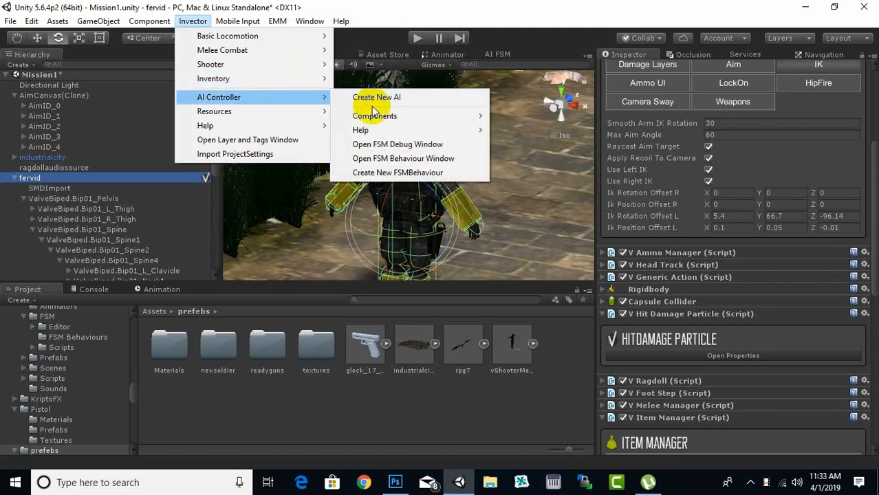
{"action": "mouse_move", "coordinate": [376, 117]}
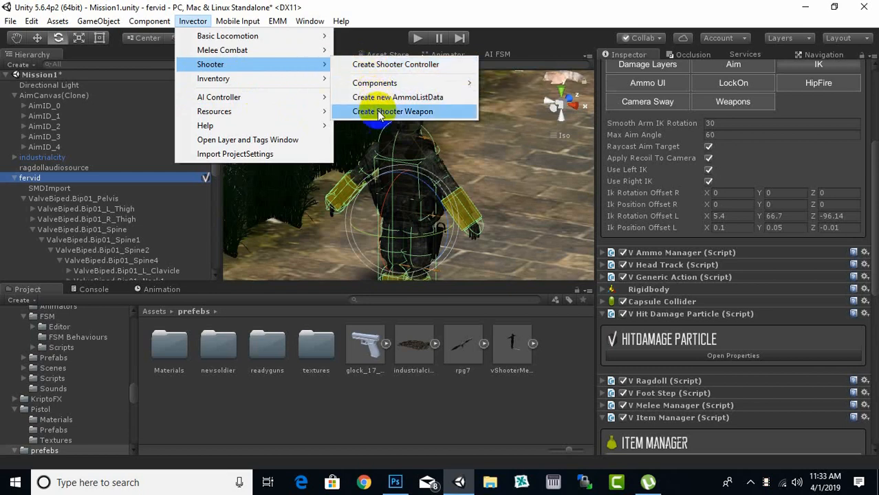
{"action": "mouse_move", "coordinate": [232, 53]}
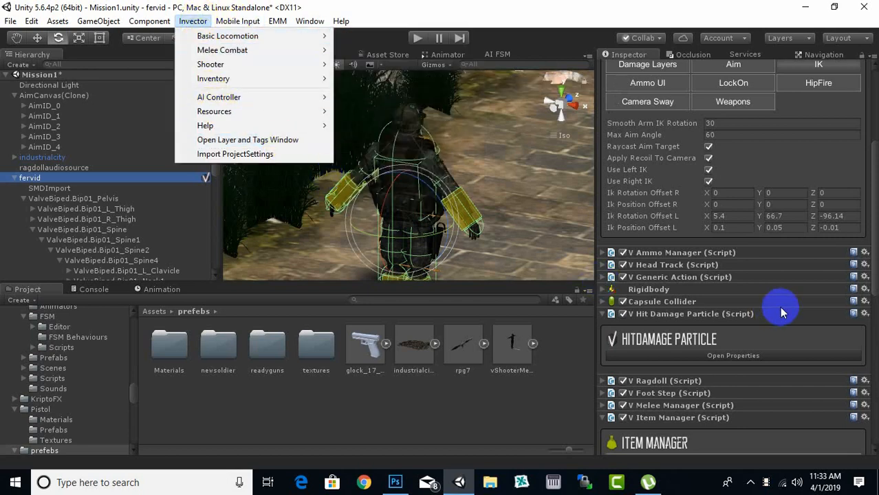
{"action": "left_click", "coordinate": [875, 329]}
Step: Add the V Weapon Holder Manager component to the fervid character
{"action": "scroll", "coordinate": [863, 304], "scroll_direction": "down", "scroll_amount": 10}
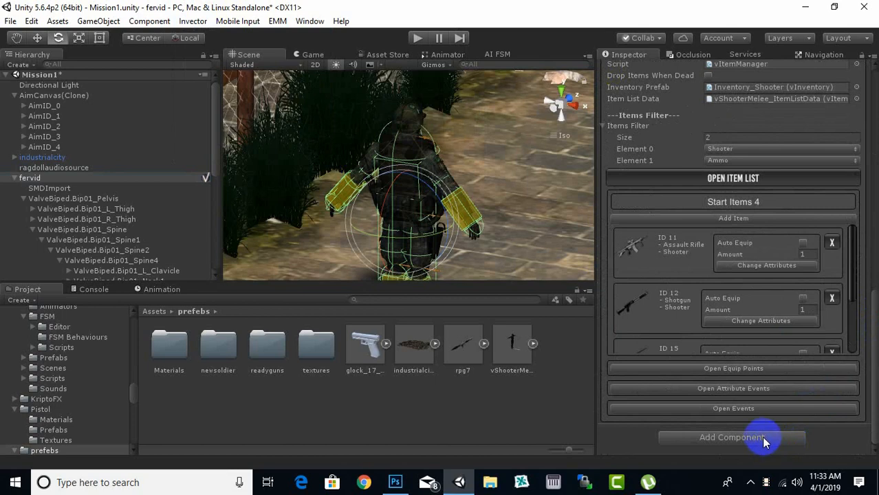
{"action": "left_click", "coordinate": [753, 441]}
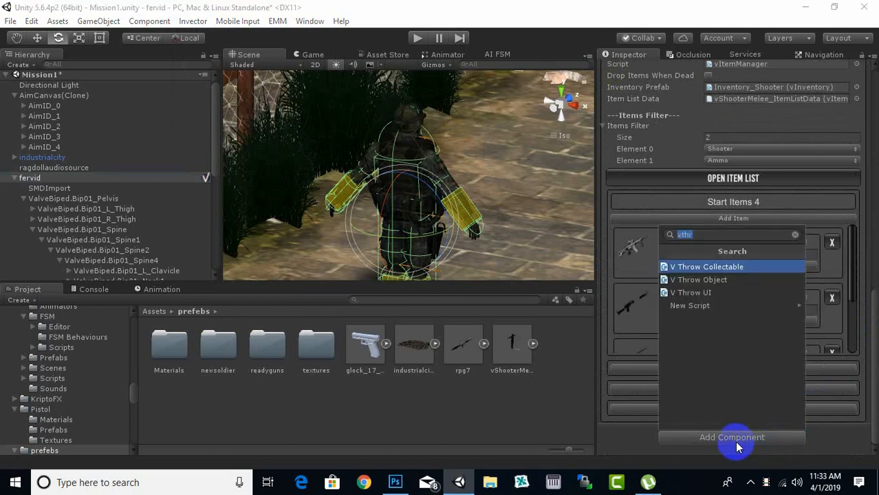
{"action": "type", "text": "we"}
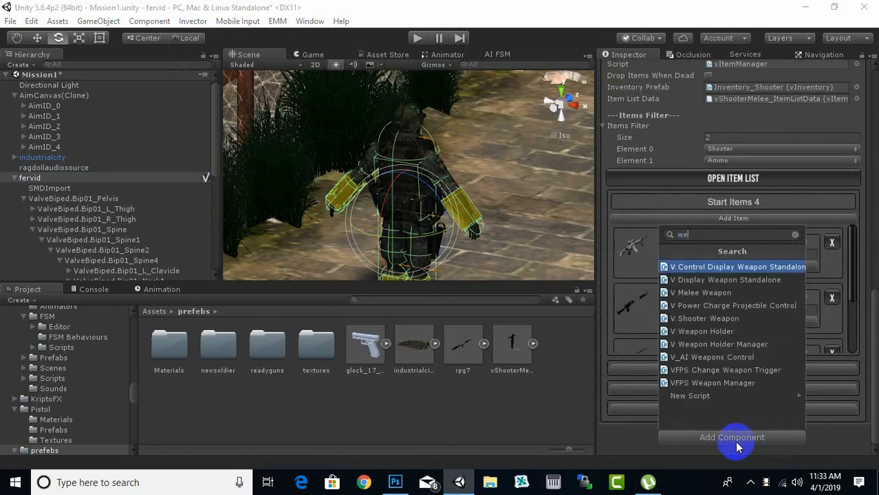
{"action": "key", "text": "BackSpace"}
{"action": "key", "text": "BackSpace"}
{"action": "type", "text": "hol"}
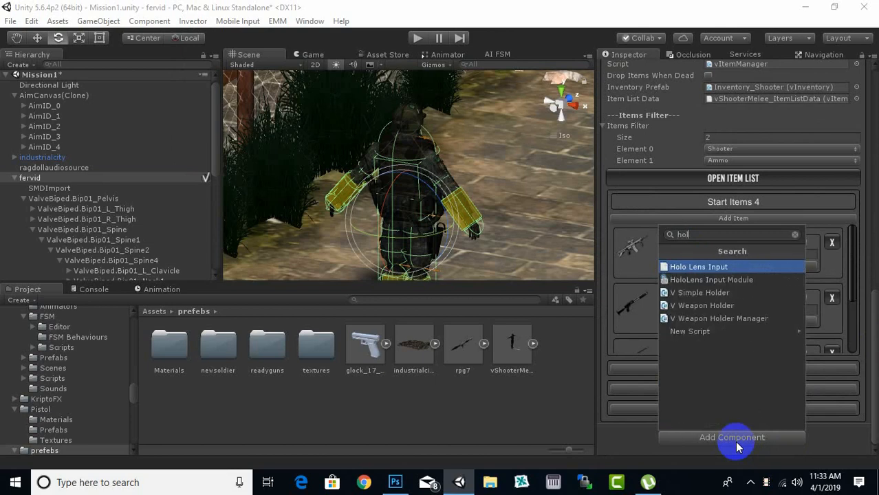
{"action": "left_click", "coordinate": [697, 323]}
{"action": "scroll", "coordinate": [681, 365], "scroll_direction": "down", "scroll_amount": 1}
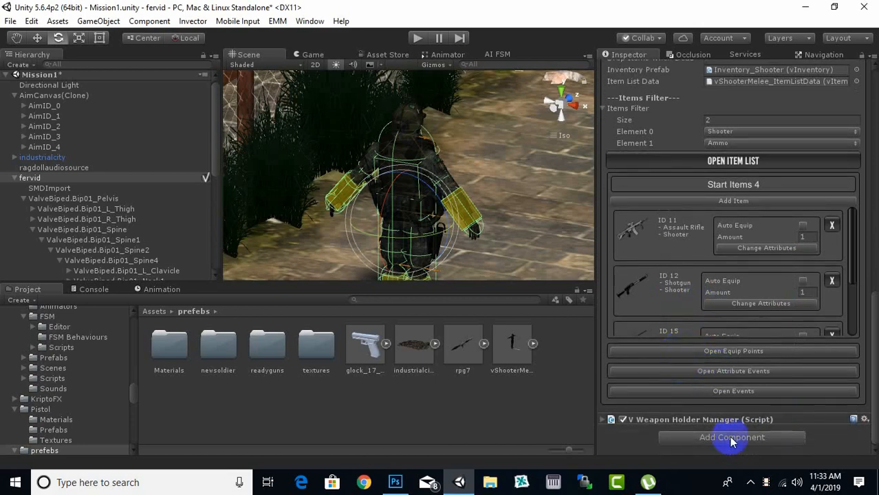
Step: Expand the V Weapon Holder Manager component on fervid and open its properties down to the Holders list
{"action": "left_click", "coordinate": [606, 420]}
{"action": "scroll", "coordinate": [760, 354], "scroll_direction": "down", "scroll_amount": 2}
{"action": "left_click", "coordinate": [705, 408]}
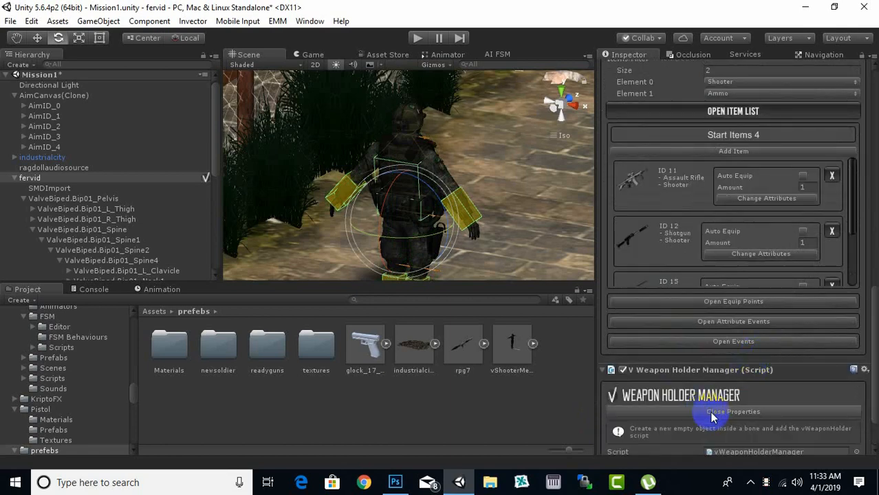
{"action": "scroll", "coordinate": [749, 315], "scroll_direction": "down", "scroll_amount": 3}
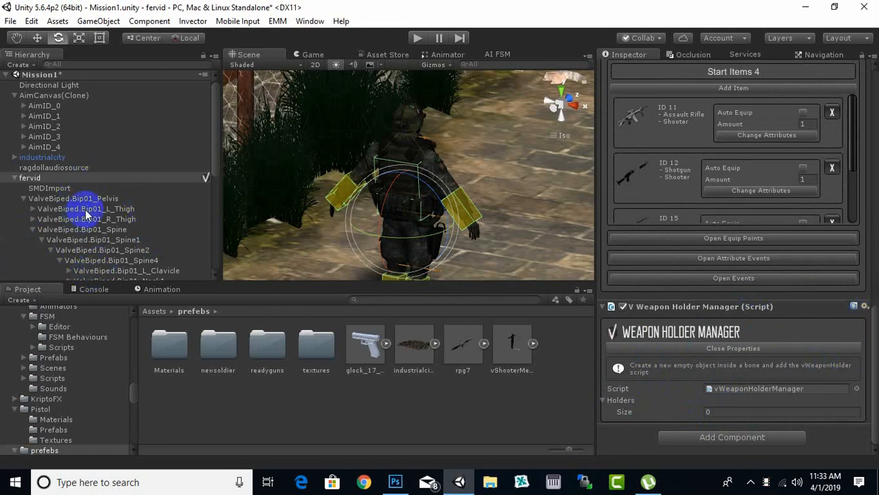
{"action": "scroll", "coordinate": [103, 203], "scroll_direction": "down", "scroll_amount": 10}
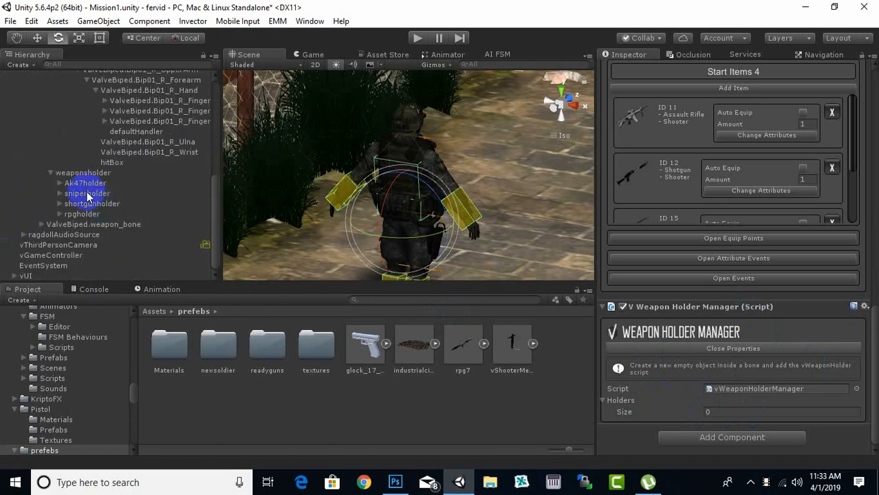
{"action": "left_click", "coordinate": [81, 173]}
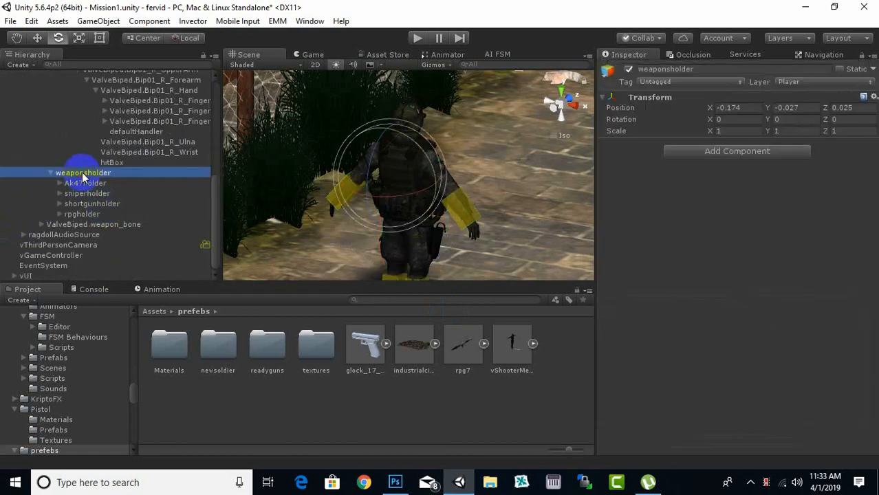
{"action": "left_click", "coordinate": [764, 152]}
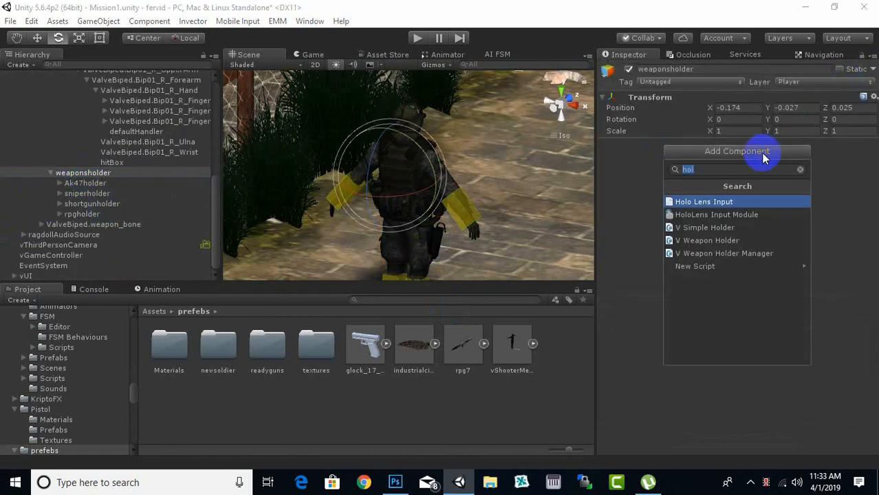
{"action": "left_click", "coordinate": [722, 240]}
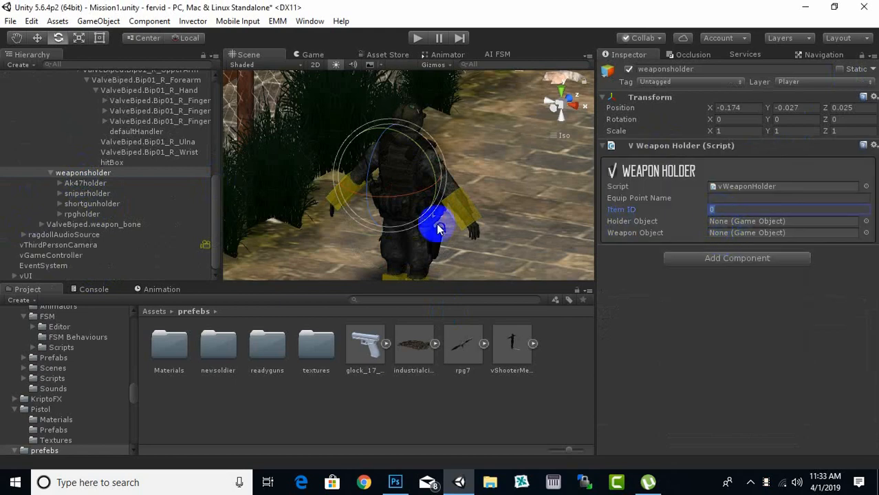
{"action": "left_click", "coordinate": [750, 198]}
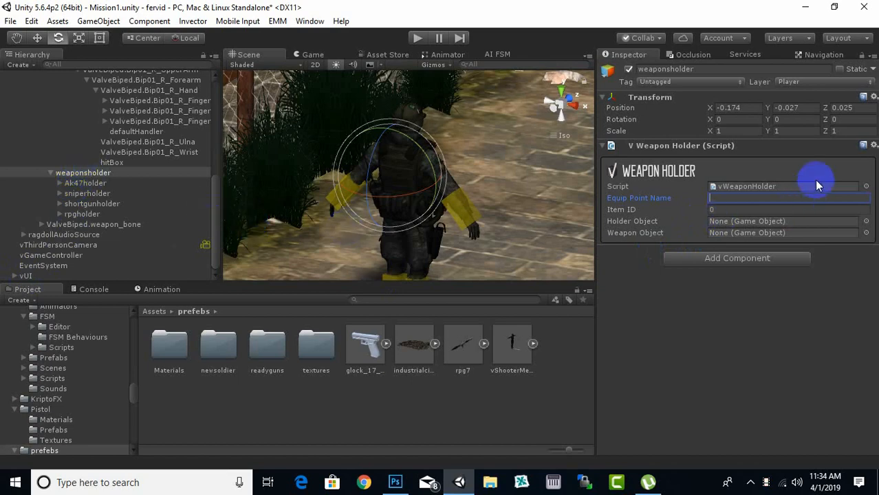
{"action": "left_click", "coordinate": [873, 145]}
{"action": "left_click", "coordinate": [825, 207]}
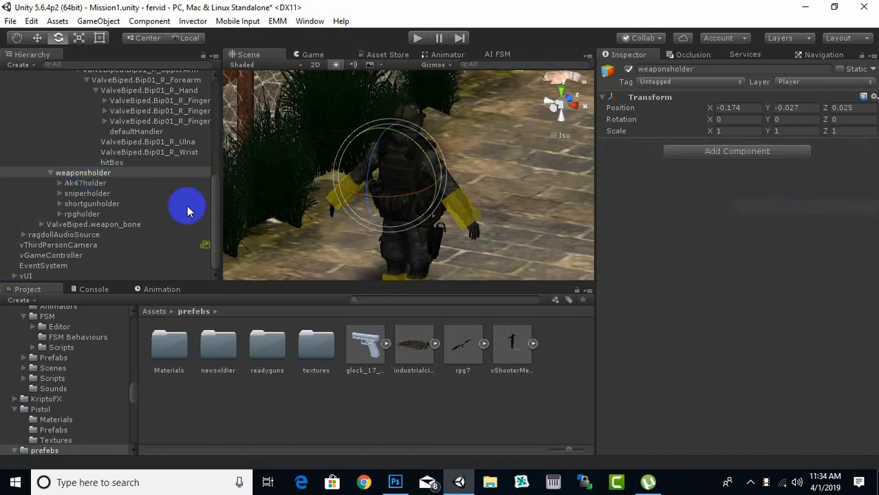
Step: Add the V Weapon Holder component to Ak47holder and sniperholder
{"action": "left_click", "coordinate": [88, 183]}
{"action": "left_click", "coordinate": [749, 161]}
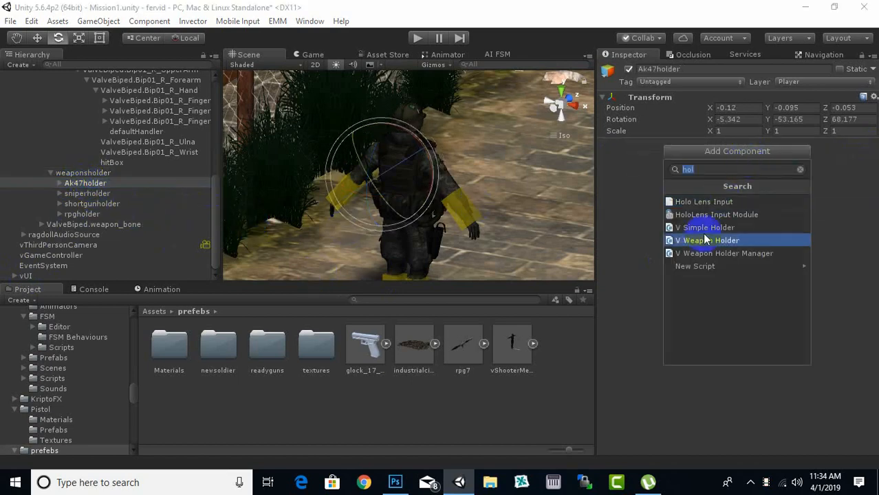
{"action": "left_click", "coordinate": [705, 242]}
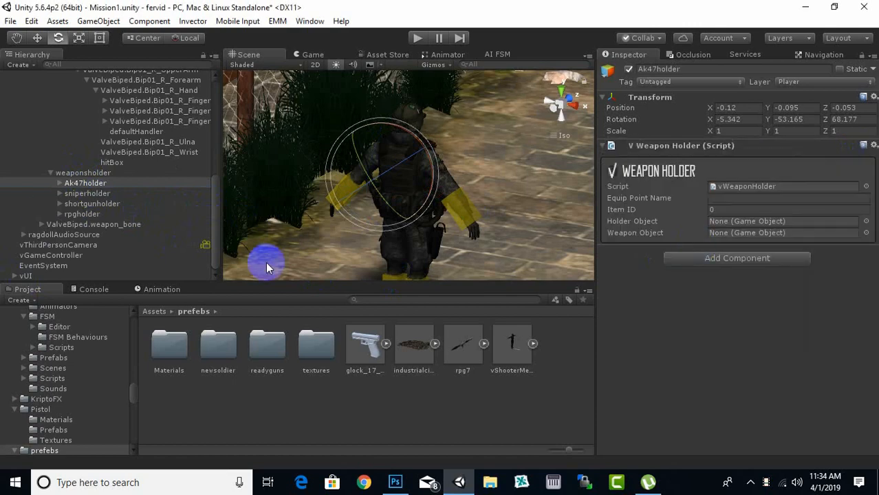
{"action": "left_click", "coordinate": [87, 193]}
{"action": "left_click", "coordinate": [720, 153]}
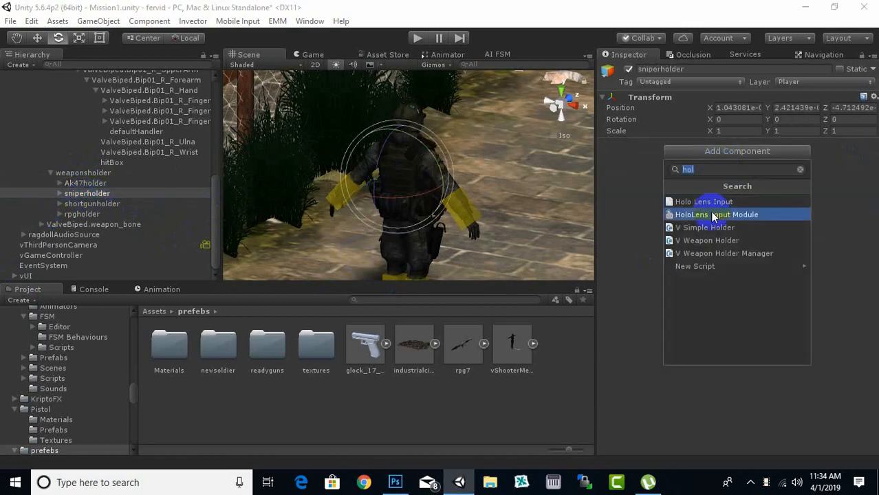
{"action": "left_click", "coordinate": [709, 231]}
Step: Add the V Weapon Holder component to shortgunholder and rpgholder
{"action": "left_click", "coordinate": [88, 204]}
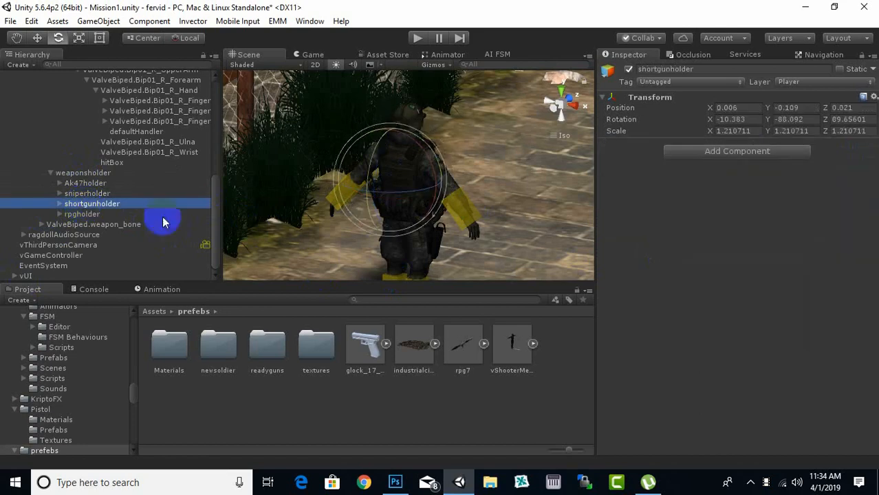
{"action": "left_click", "coordinate": [707, 152]}
{"action": "left_click", "coordinate": [706, 242]}
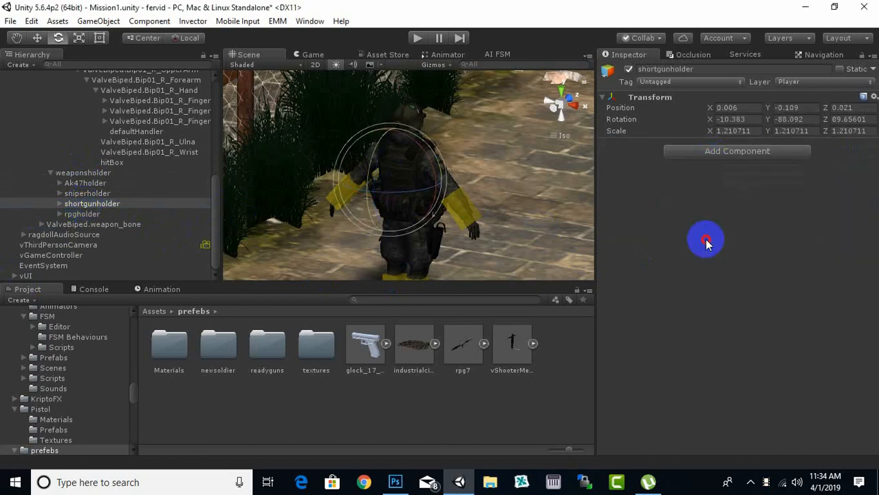
{"action": "left_click", "coordinate": [83, 214]}
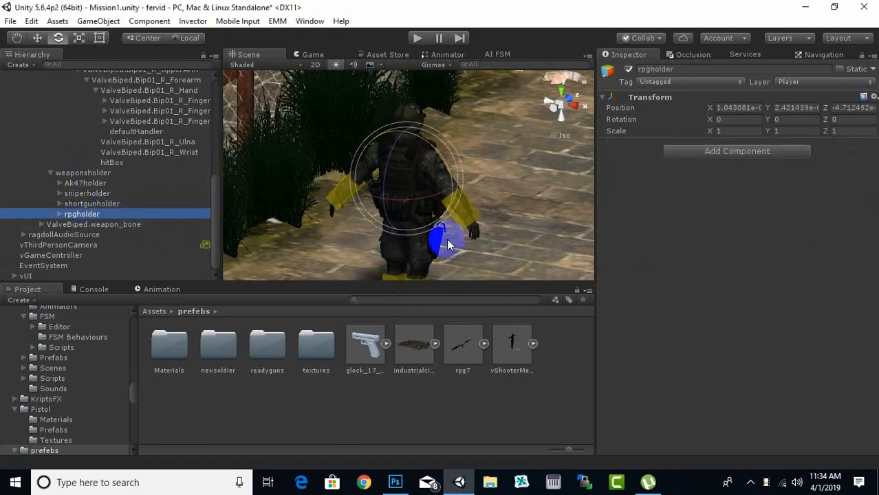
{"action": "left_click", "coordinate": [697, 153]}
{"action": "left_click", "coordinate": [697, 241]}
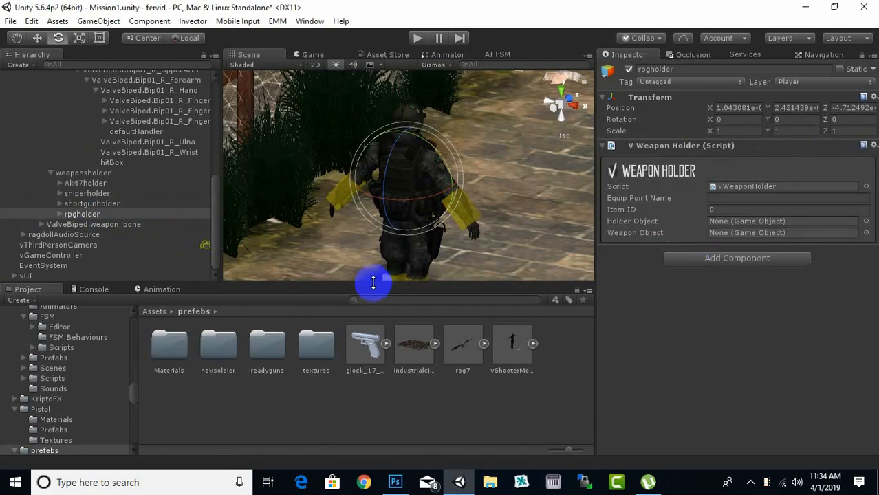
Step: Open the item list from the Item Manager component of the root fervid character
{"action": "left_click", "coordinate": [86, 182]}
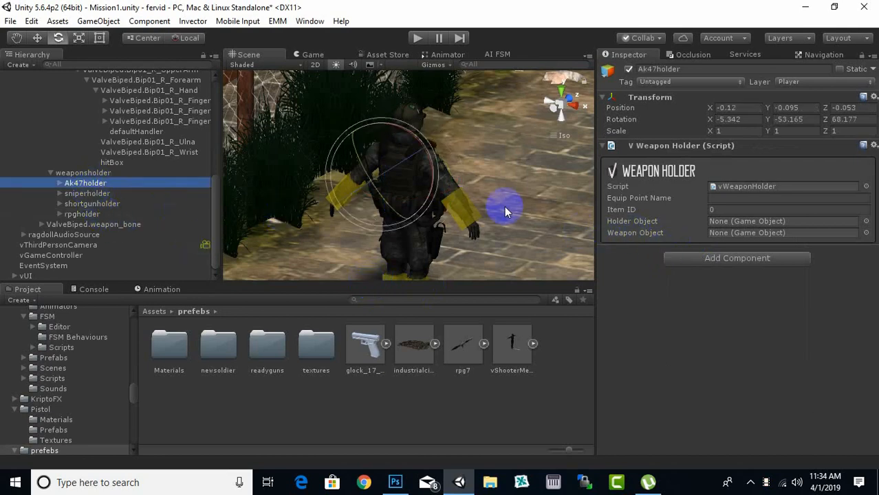
{"action": "middle_click_drag", "start_coordinate": [471, 204], "coordinate": [475, 214]}
{"action": "scroll", "coordinate": [137, 241], "scroll_direction": "up", "scroll_amount": 5}
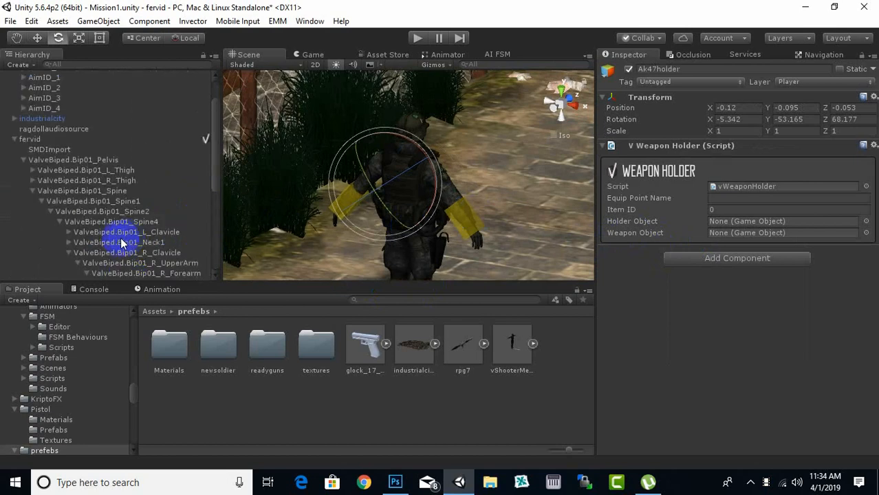
{"action": "left_click", "coordinate": [36, 139]}
{"action": "scroll", "coordinate": [733, 335], "scroll_direction": "down", "scroll_amount": 10}
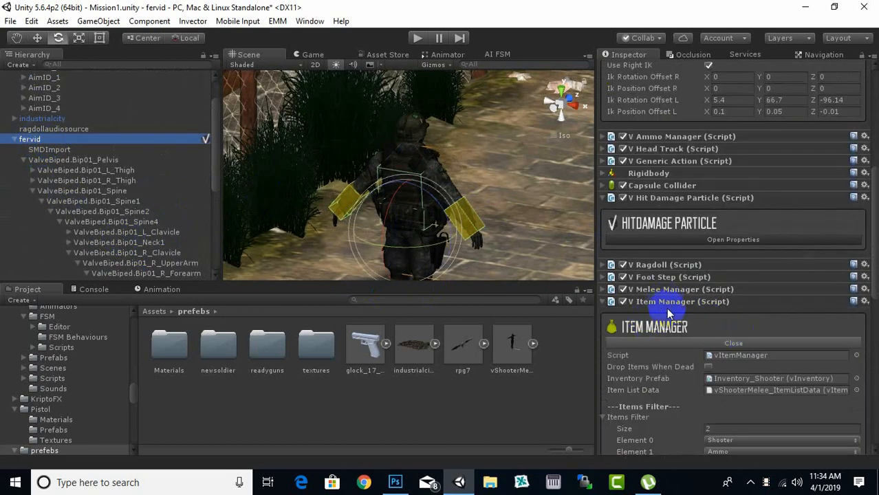
{"action": "scroll", "coordinate": [768, 355], "scroll_direction": "down", "scroll_amount": 4}
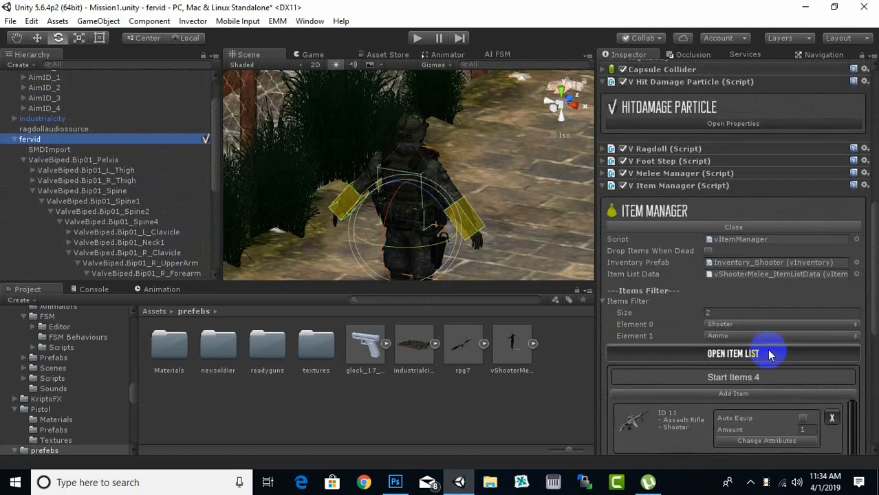
{"action": "left_click", "coordinate": [733, 353]}
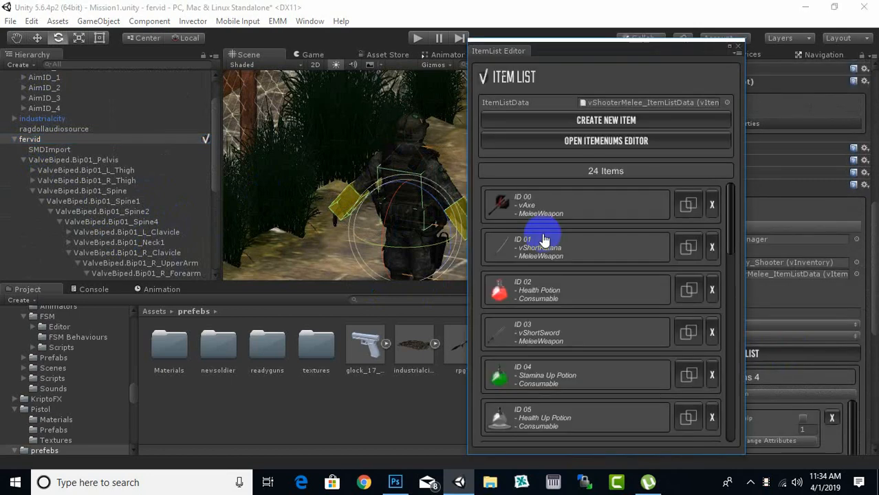
Step: Look up the IDs of the shooter weapons in the item list and examine the Assault Rifle's settings
{"action": "scroll", "coordinate": [659, 336], "scroll_direction": "down", "scroll_amount": 8}
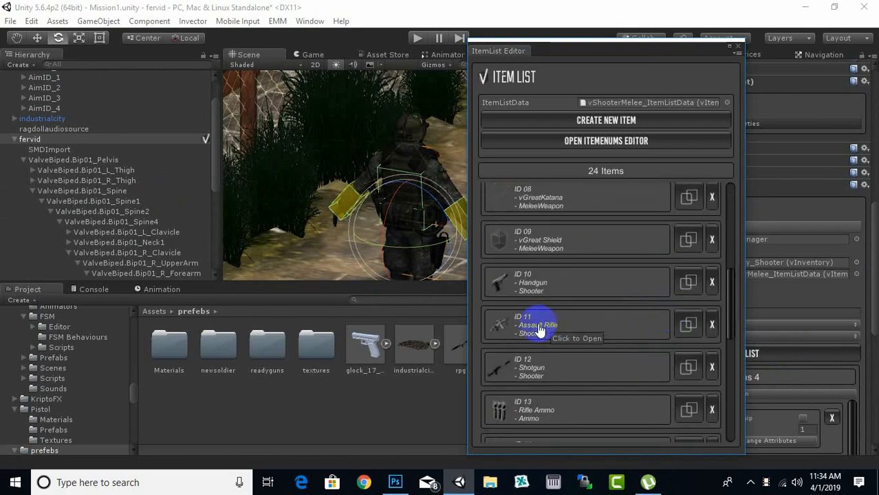
{"action": "scroll", "coordinate": [565, 337], "scroll_direction": "down", "scroll_amount": 1}
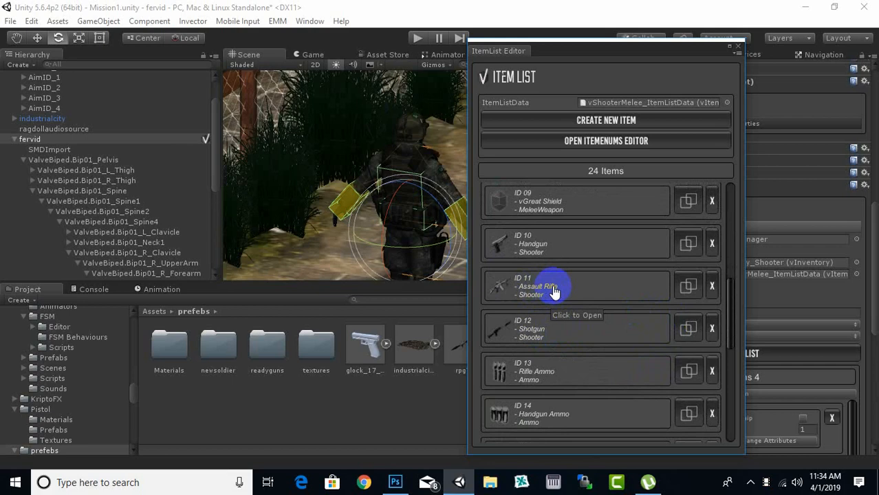
{"action": "left_click", "coordinate": [555, 292]}
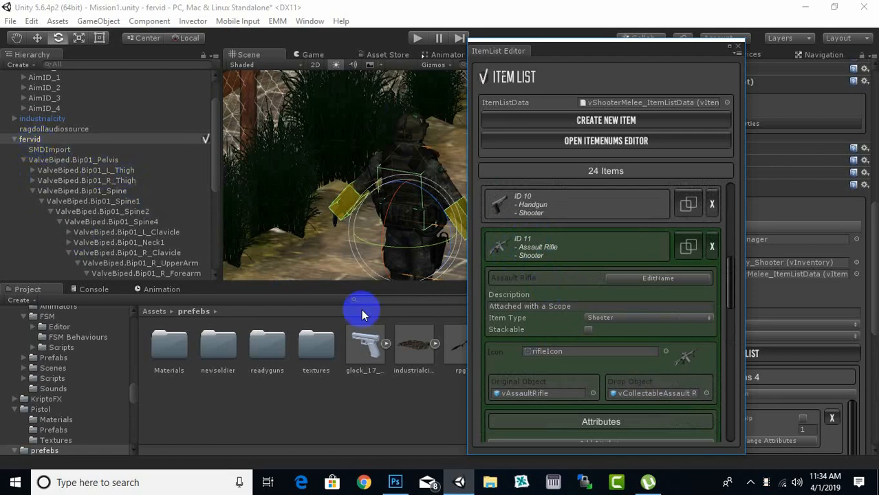
{"action": "scroll", "coordinate": [532, 319], "scroll_direction": "down", "scroll_amount": 3}
{"action": "scroll", "coordinate": [533, 318], "scroll_direction": "down", "scroll_amount": 8}
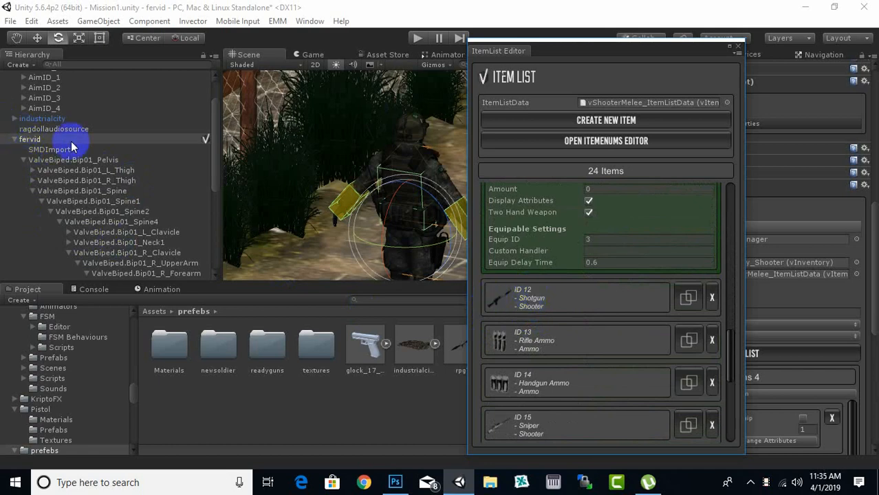
Step: Close the item list and set the weapon holder Item ID to 11 on Ak47holder and 12 on shortgunholder
{"action": "left_click_drag", "start_coordinate": [216, 143], "coordinate": [213, 205]}
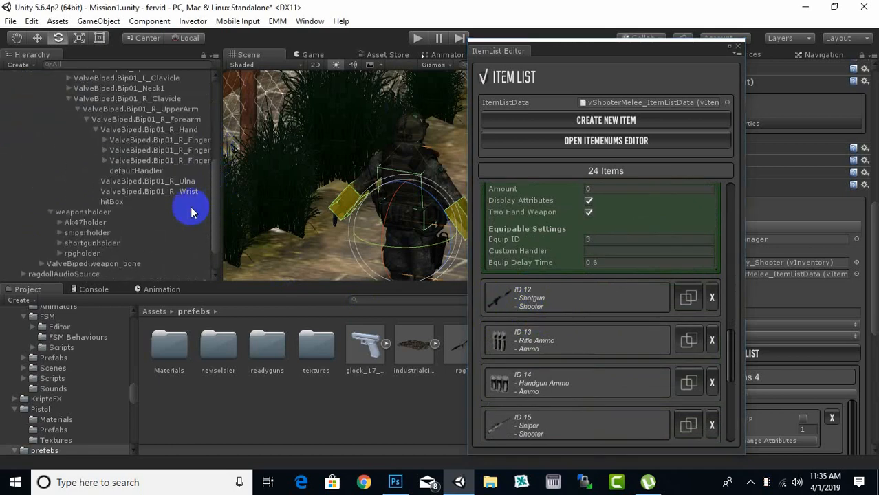
{"action": "left_click", "coordinate": [95, 223]}
{"action": "left_click", "coordinate": [738, 47]}
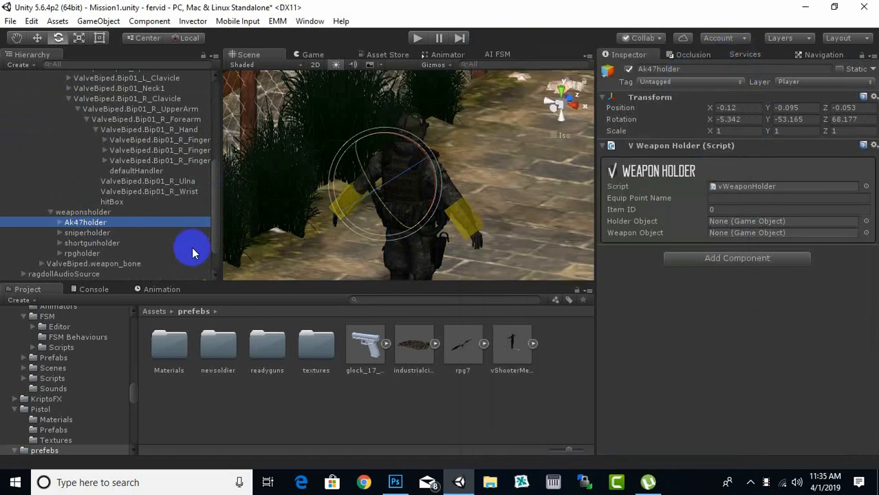
{"action": "left_click", "coordinate": [715, 209]}
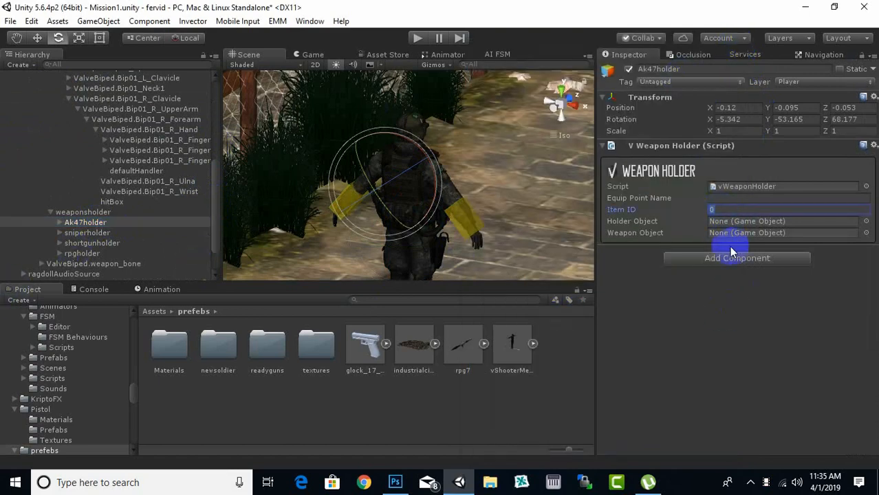
{"action": "type", "text": "11"}
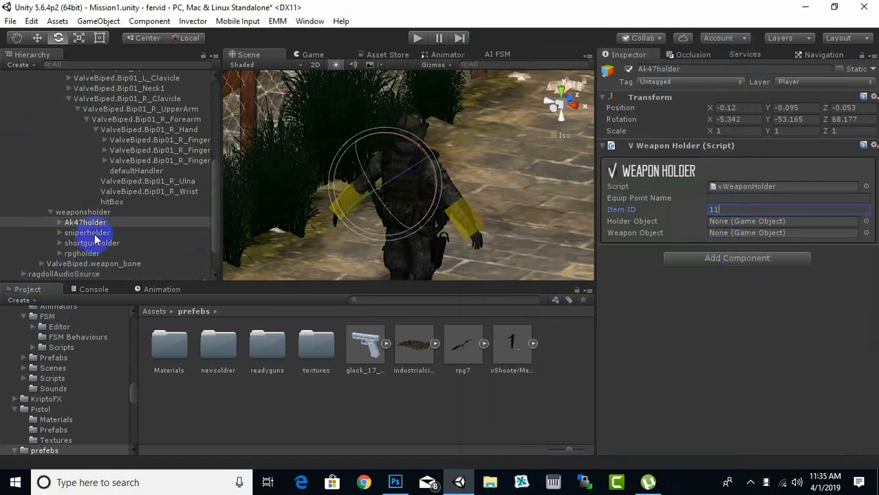
{"action": "left_click", "coordinate": [86, 245]}
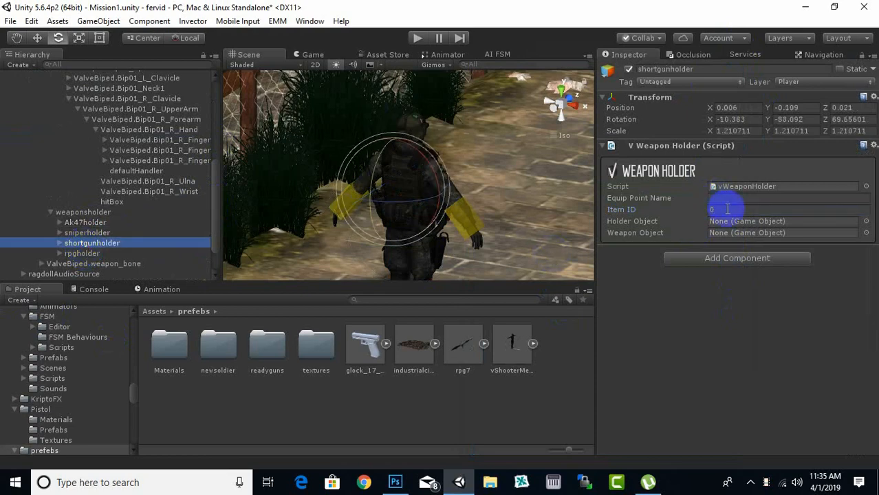
{"action": "type", "text": "12"}
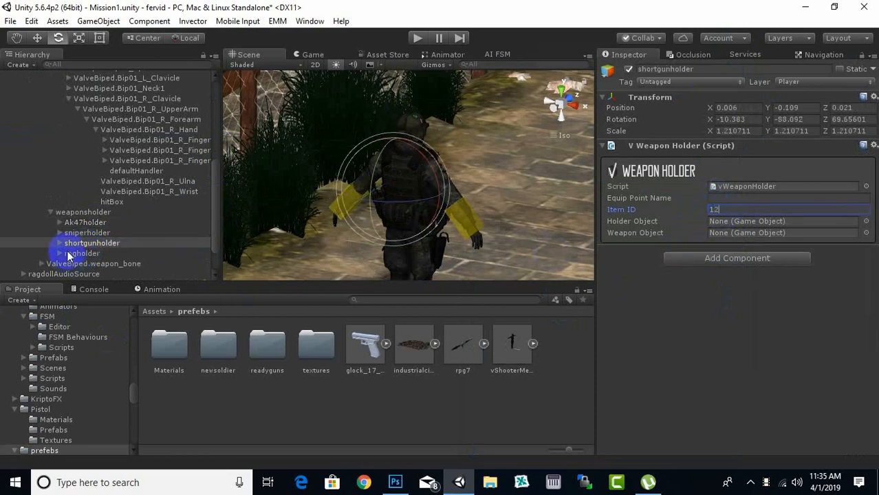
Step: Name Ak47holder's equip point "ak47 holder" and assign Ak47holder as its Holder Object and WPN_AKM as its Weapon Object
{"action": "left_click", "coordinate": [88, 223]}
{"action": "left_click", "coordinate": [742, 198]}
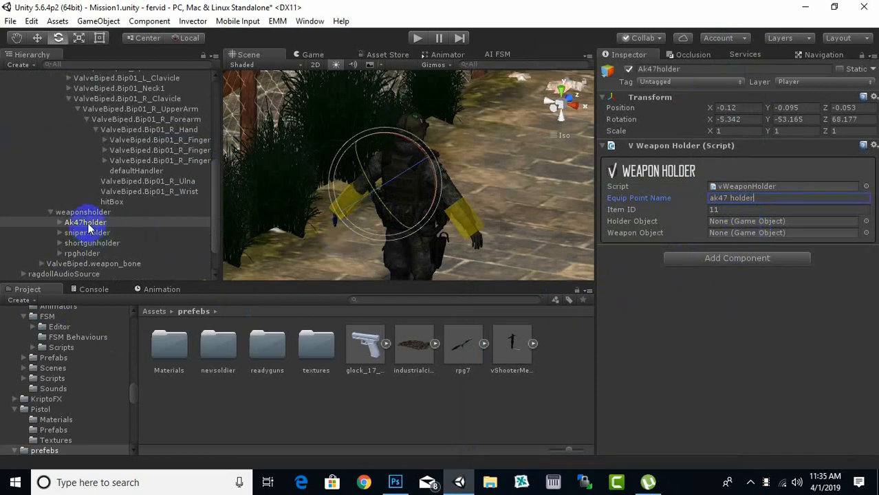
{"action": "left_click_drag", "start_coordinate": [88, 224], "coordinate": [724, 222]}
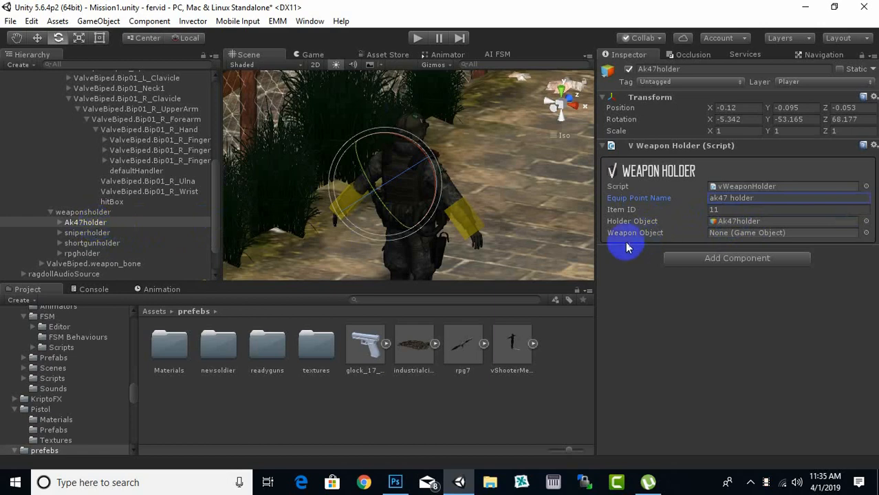
{"action": "left_click", "coordinate": [59, 223]}
{"action": "left_click_drag", "start_coordinate": [87, 234], "coordinate": [715, 236]}
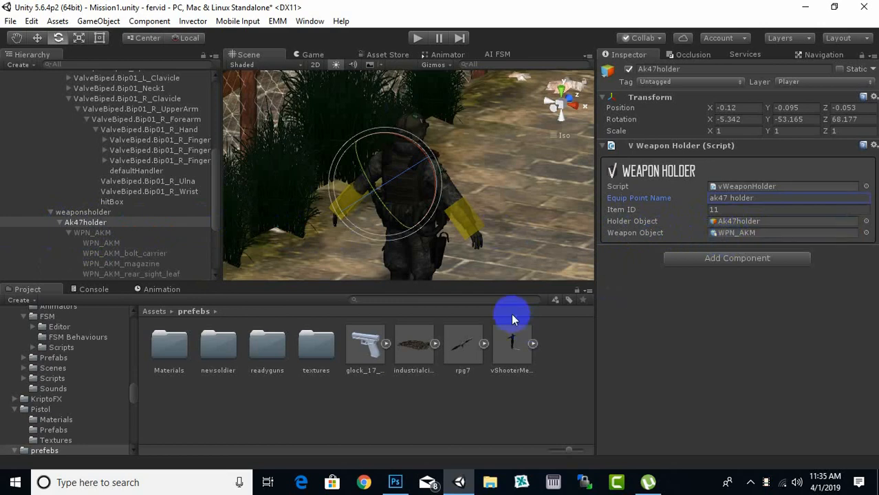
{"action": "left_click", "coordinate": [67, 233]}
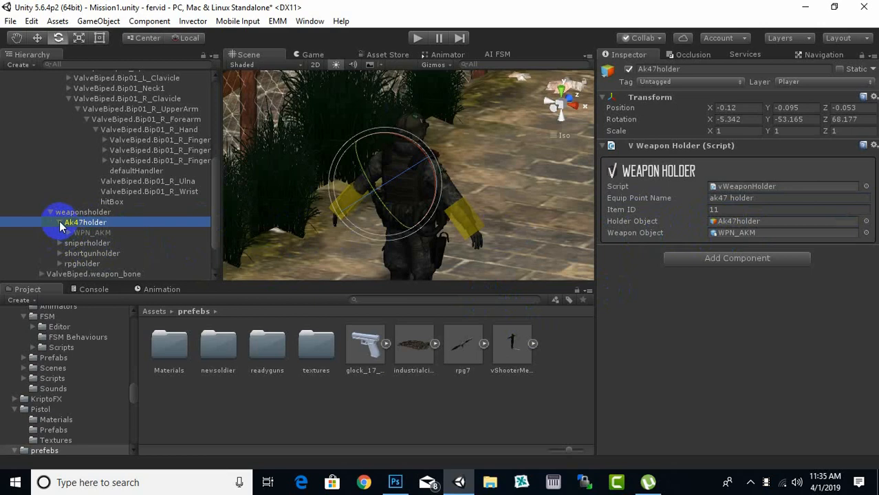
{"action": "left_click", "coordinate": [59, 222]}
Step: Name shortgunholder's equip point "shortgun holder" and assign shortgunholder as its Holder Object and PumpSG@PumpAction as its Weapon Object
{"action": "left_click", "coordinate": [84, 233]}
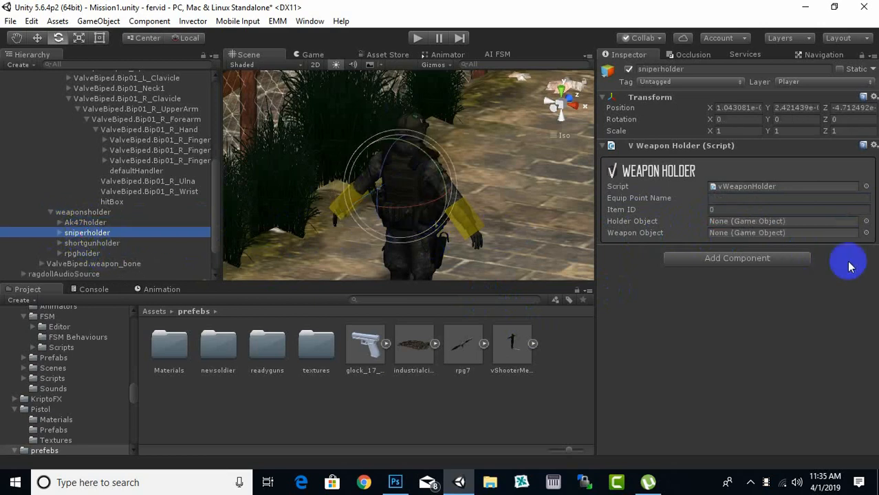
{"action": "left_click", "coordinate": [86, 243]}
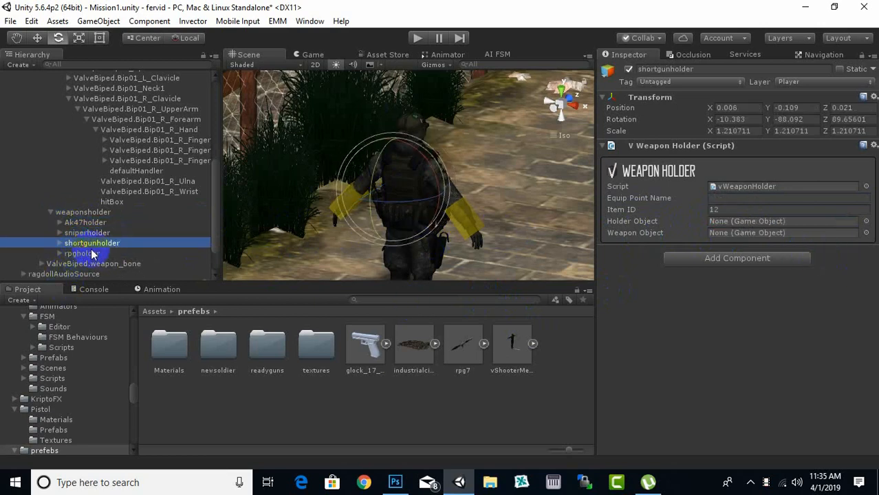
{"action": "left_click", "coordinate": [722, 198]}
{"action": "type", "text": "s"}
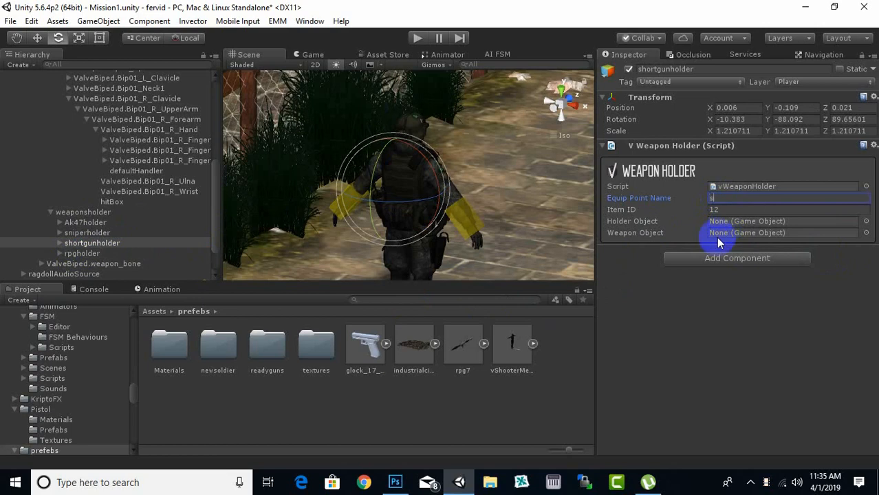
{"action": "type", "text": "hortgun holder"}
{"action": "left_click_drag", "start_coordinate": [115, 242], "coordinate": [736, 226]}
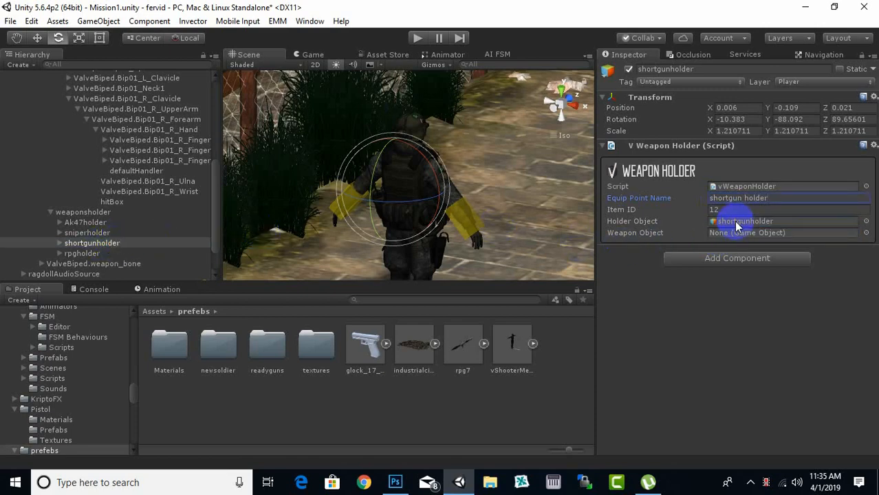
{"action": "left_click", "coordinate": [59, 242]}
{"action": "left_click_drag", "start_coordinate": [86, 257], "coordinate": [727, 234]}
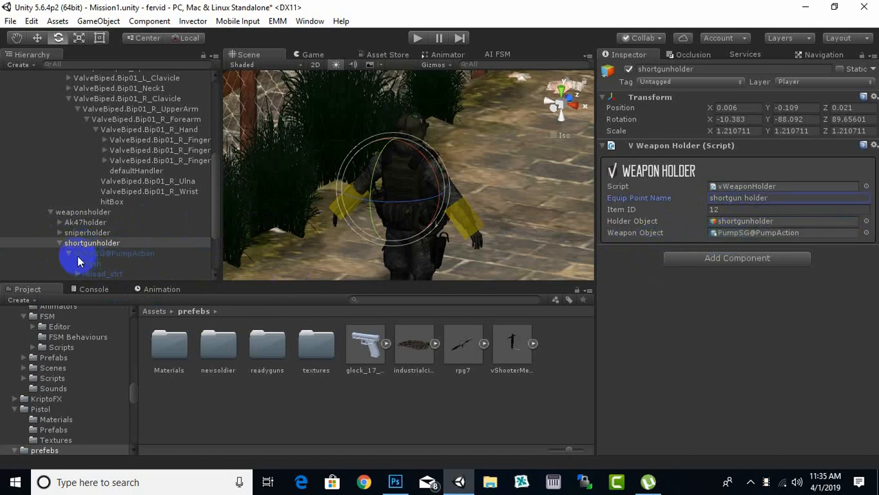
{"action": "left_click", "coordinate": [60, 242]}
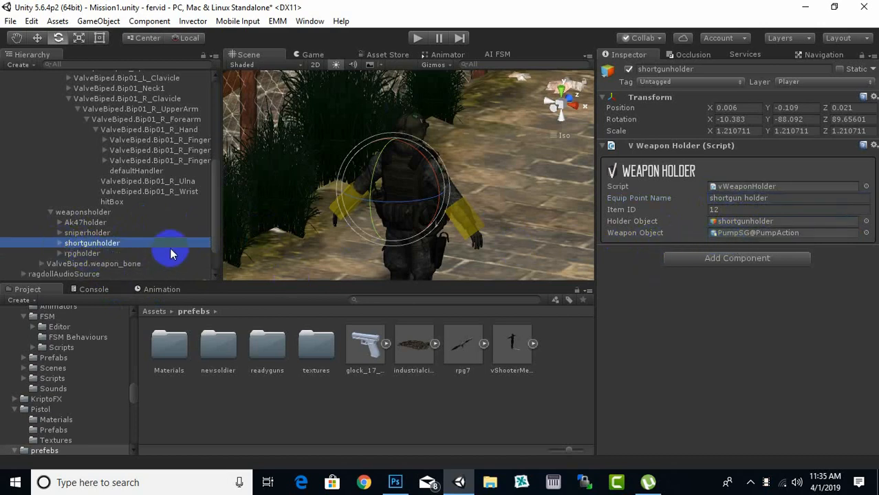
Step: Look up the IDs of the Sniper and RPG in the item list of the root fervid character's Item Manager
{"action": "left_click", "coordinate": [101, 233]}
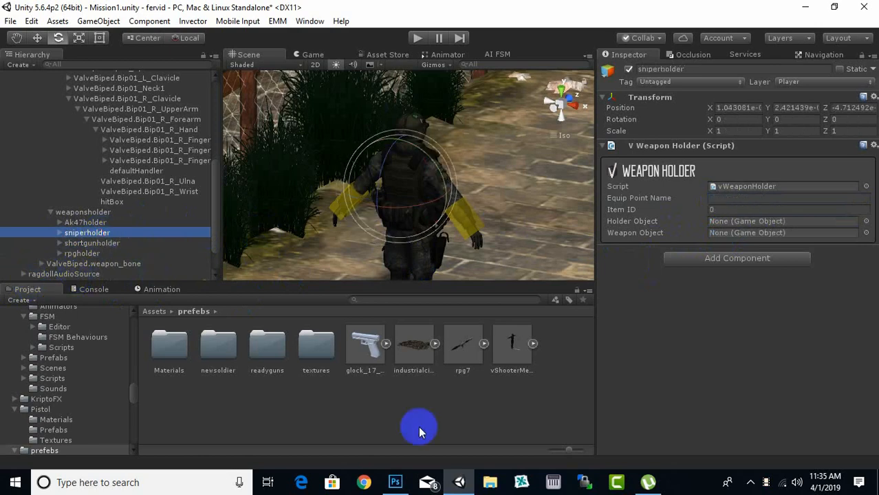
{"action": "scroll", "coordinate": [93, 199], "scroll_direction": "up", "scroll_amount": 6}
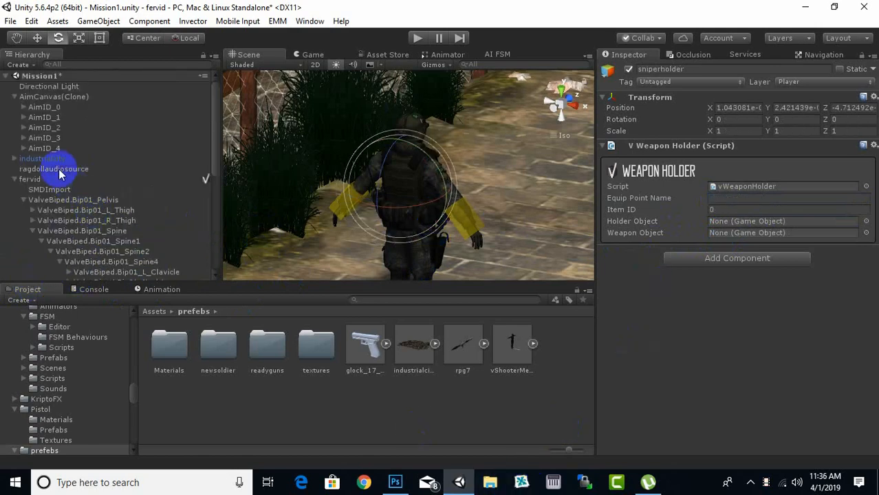
{"action": "left_click", "coordinate": [33, 179]}
{"action": "scroll", "coordinate": [760, 322], "scroll_direction": "down", "scroll_amount": 6}
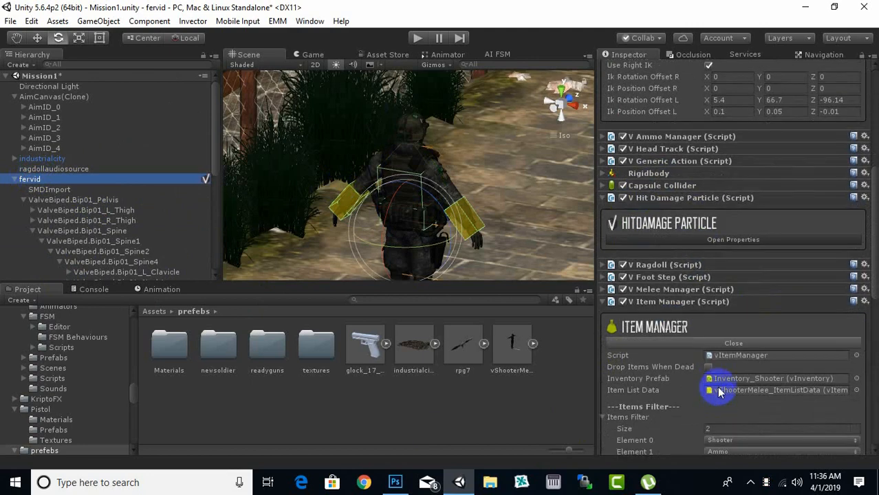
{"action": "scroll", "coordinate": [761, 363], "scroll_direction": "down", "scroll_amount": 6}
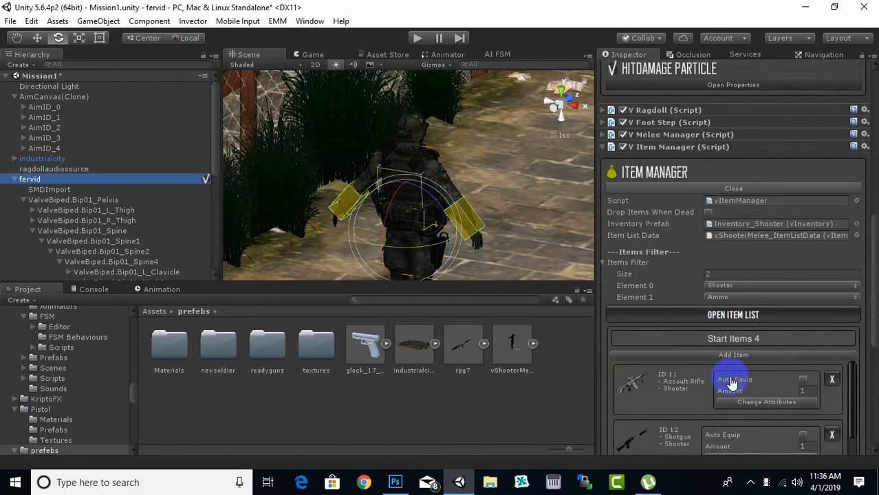
{"action": "left_click", "coordinate": [728, 316]}
{"action": "scroll", "coordinate": [541, 287], "scroll_direction": "down", "scroll_amount": 3}
{"action": "scroll", "coordinate": [541, 287], "scroll_direction": "down", "scroll_amount": 3}
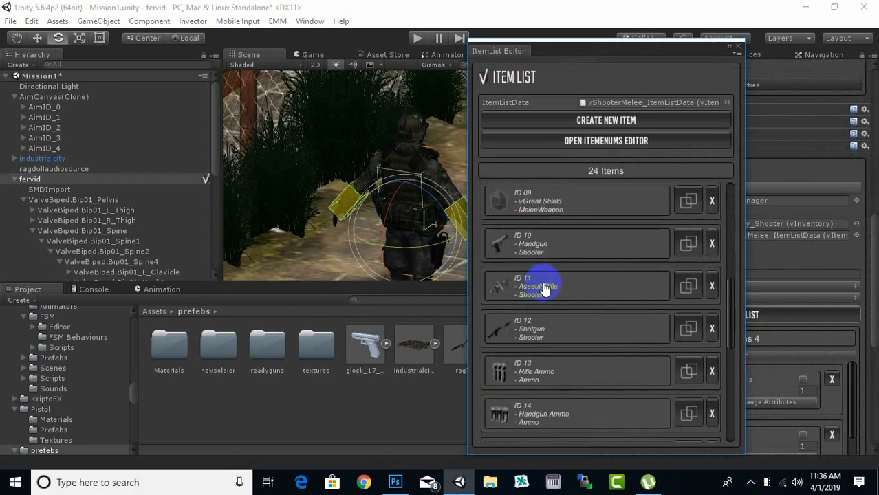
{"action": "scroll", "coordinate": [551, 354], "scroll_direction": "down", "scroll_amount": 2}
{"action": "scroll", "coordinate": [563, 357], "scroll_direction": "down", "scroll_amount": 3}
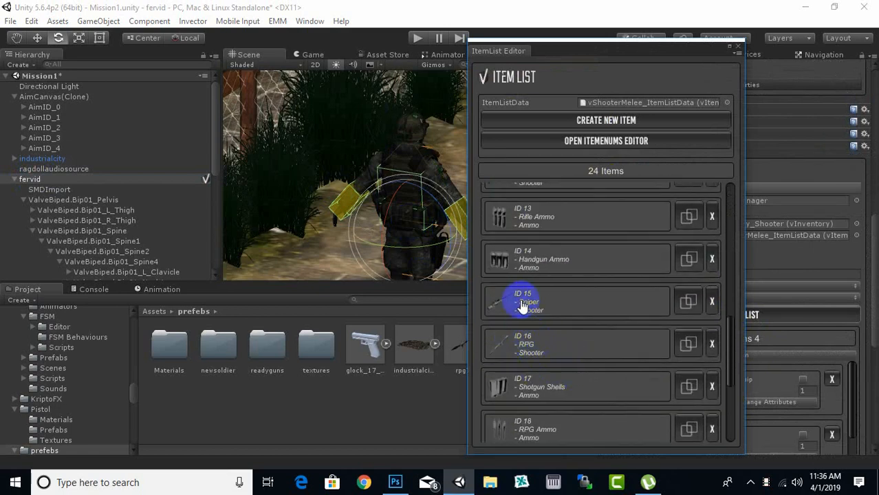
{"action": "left_click", "coordinate": [738, 46]}
Step: Set the weapon holder Item ID to 15 on sniperholder and 16 on rpgholder
{"action": "scroll", "coordinate": [110, 203], "scroll_direction": "down", "scroll_amount": 6}
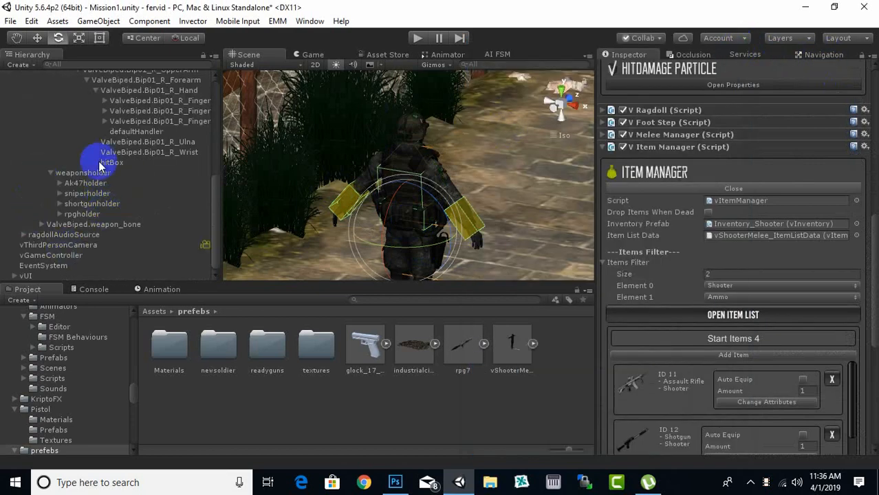
{"action": "left_click", "coordinate": [85, 205]}
{"action": "left_click", "coordinate": [86, 193]}
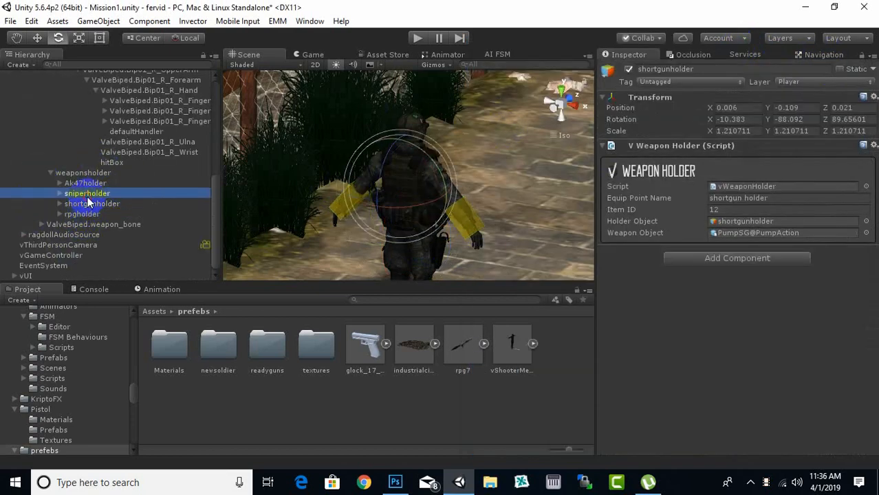
{"action": "left_click", "coordinate": [735, 210]}
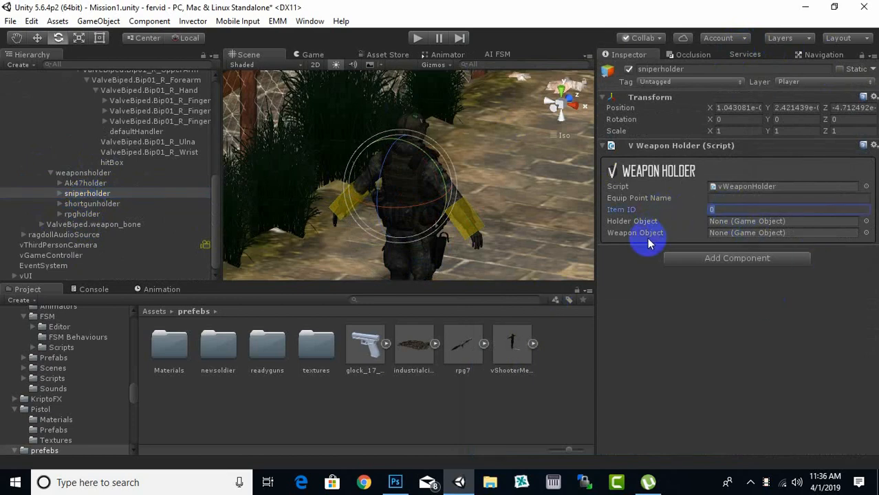
{"action": "left_click", "coordinate": [96, 214]}
{"action": "left_click", "coordinate": [675, 207]}
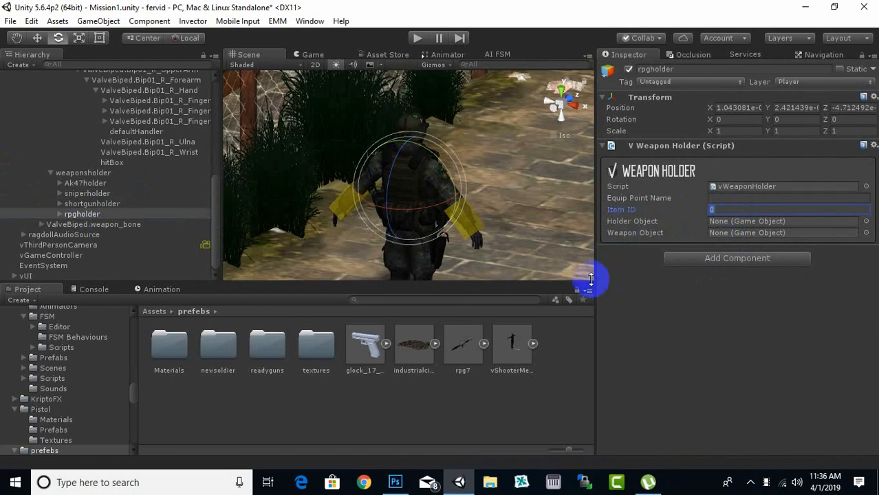
{"action": "type", "text": "16"}
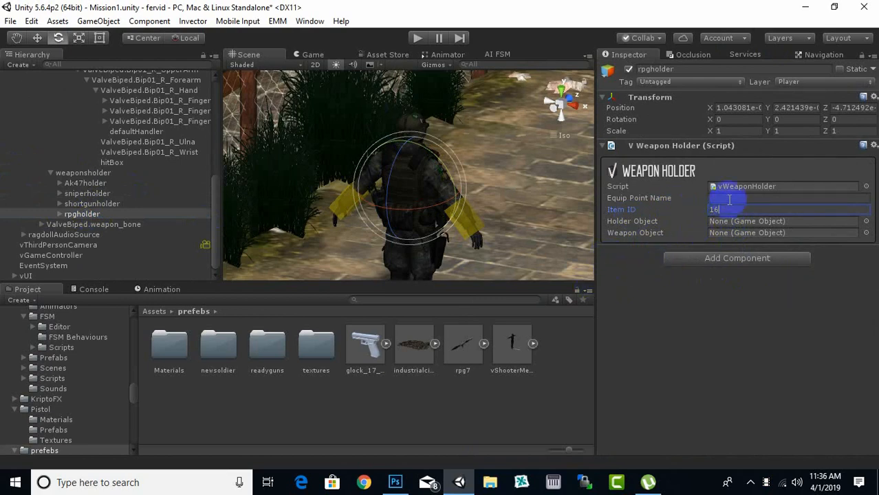
Step: Name sniperholder's equip point "snipper holder" and assign sniperholder as its Holder Object and Mesh_SniperRifle01 as its Weapon Object
{"action": "left_click", "coordinate": [90, 193]}
{"action": "left_click", "coordinate": [713, 198]}
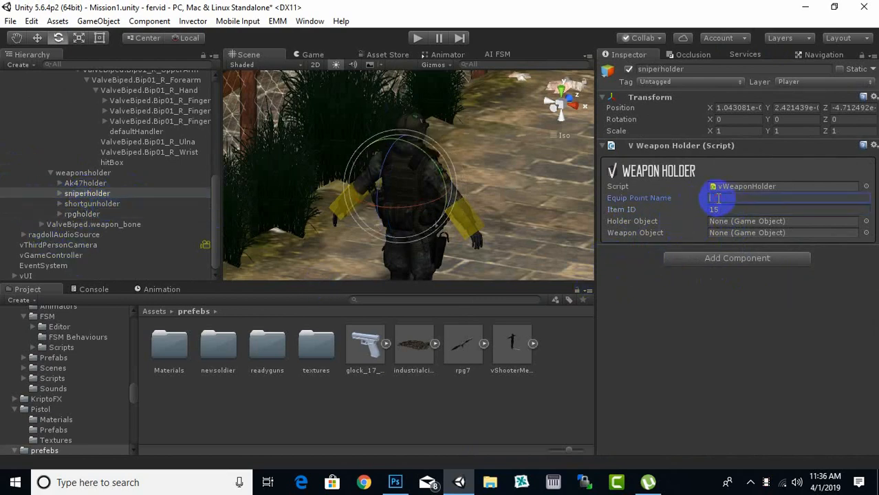
{"action": "type", "text": "snipperho"}
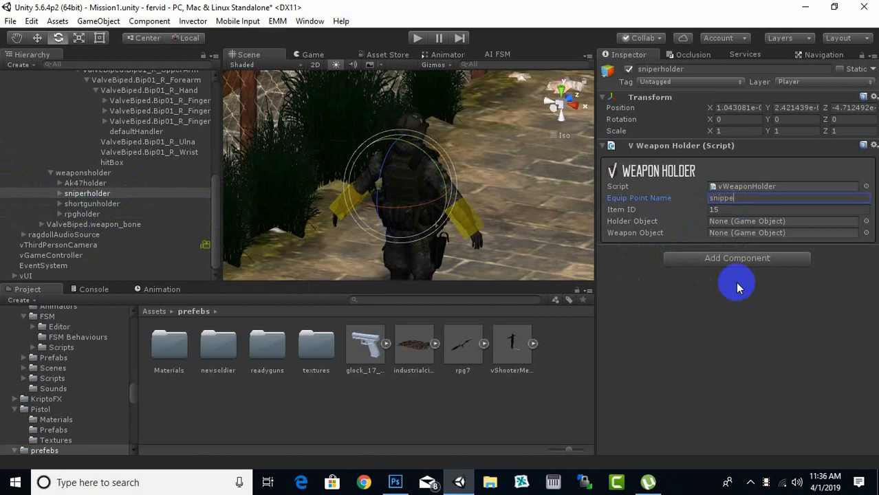
{"action": "key", "text": "BackSpace"}
{"action": "key", "text": "BackSpace"}
{"action": "type", "text": "holder"}
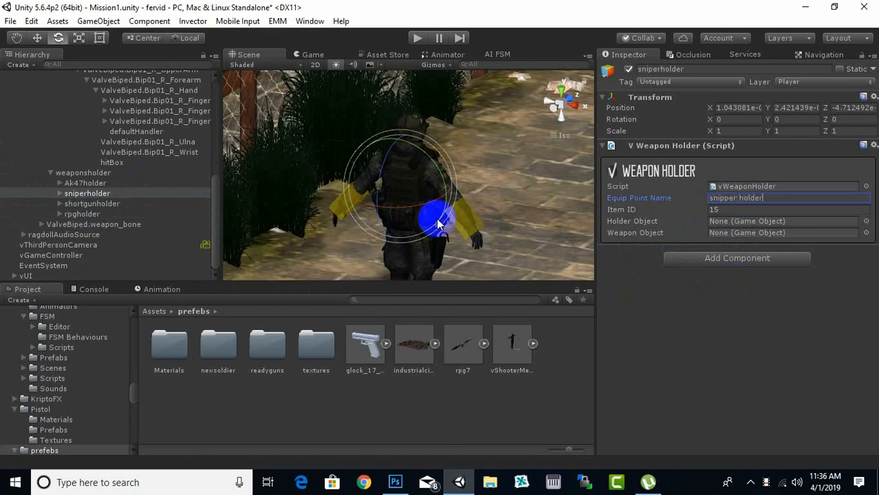
{"action": "left_click_drag", "start_coordinate": [122, 194], "coordinate": [761, 221]}
{"action": "left_click", "coordinate": [59, 194]}
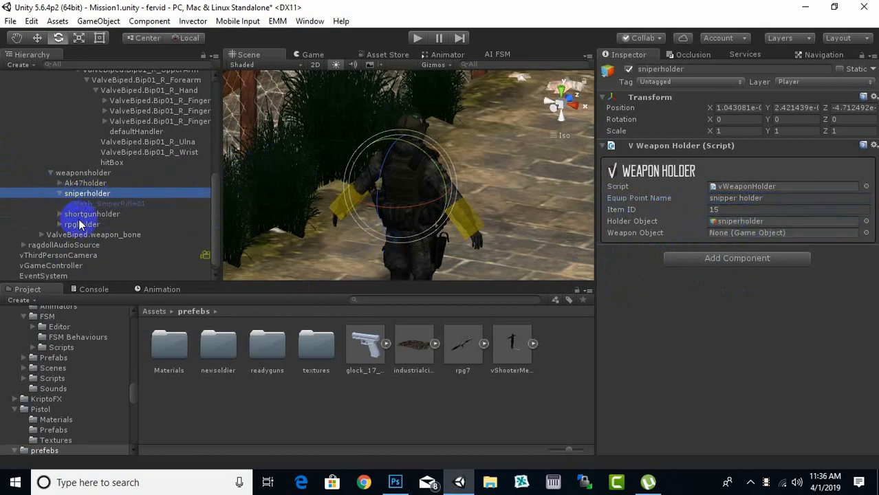
{"action": "left_click_drag", "start_coordinate": [100, 204], "coordinate": [731, 235]}
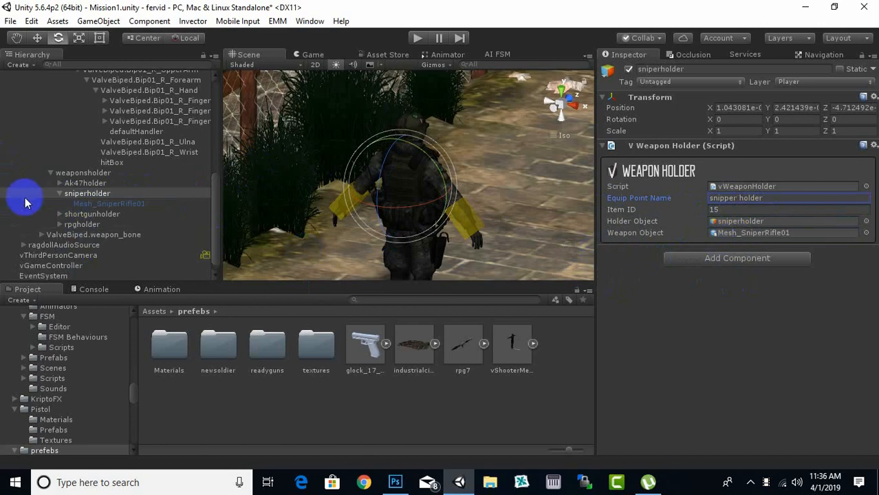
{"action": "left_click", "coordinate": [60, 194]}
Step: Name rpgholder's equip point "rpg holder" and assign rpgholder as its Holder Object and rpg7 as its Weapon Object
{"action": "left_click", "coordinate": [83, 215]}
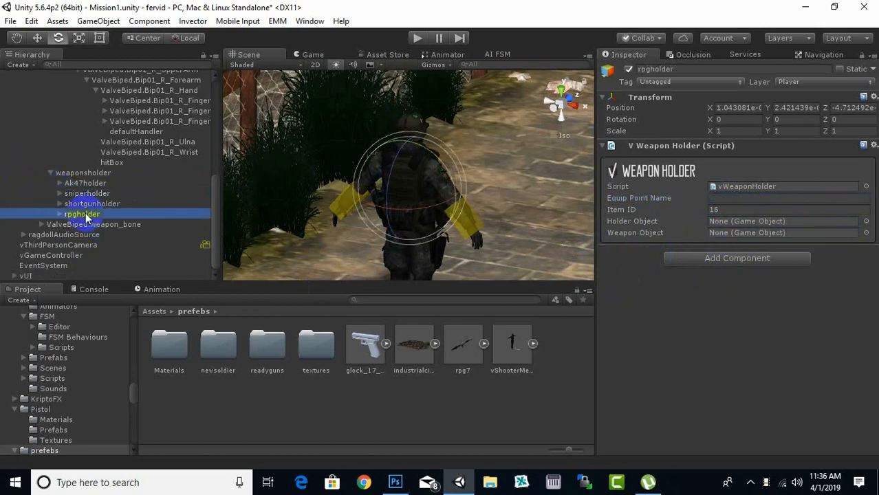
{"action": "left_click", "coordinate": [729, 198]}
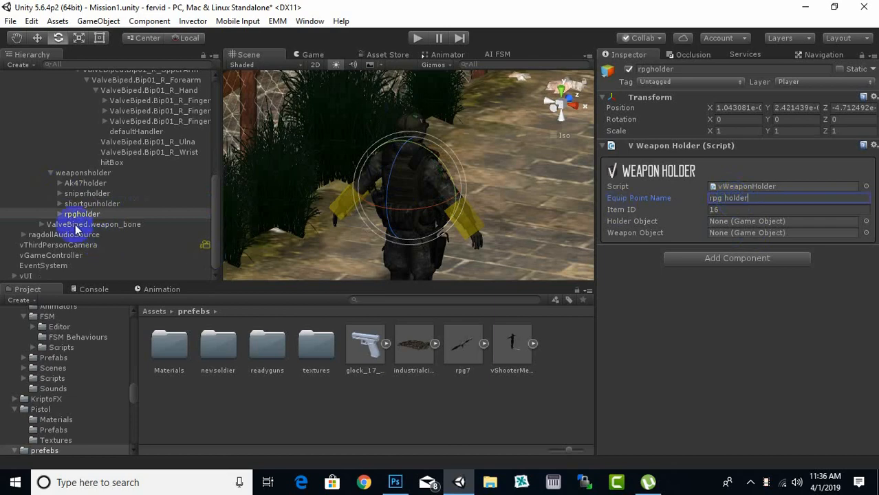
{"action": "left_click_drag", "start_coordinate": [86, 214], "coordinate": [724, 227]}
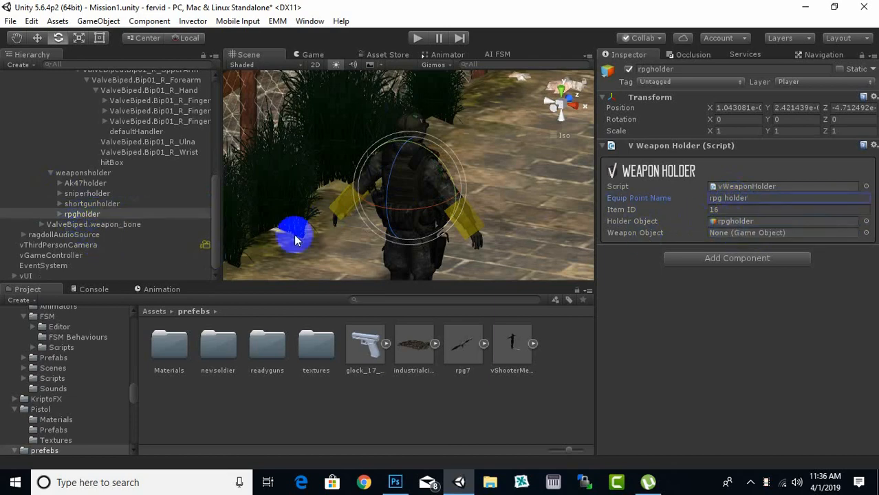
{"action": "left_click", "coordinate": [62, 216]}
{"action": "left_click", "coordinate": [60, 215]}
{"action": "left_click_drag", "start_coordinate": [80, 225], "coordinate": [787, 233]}
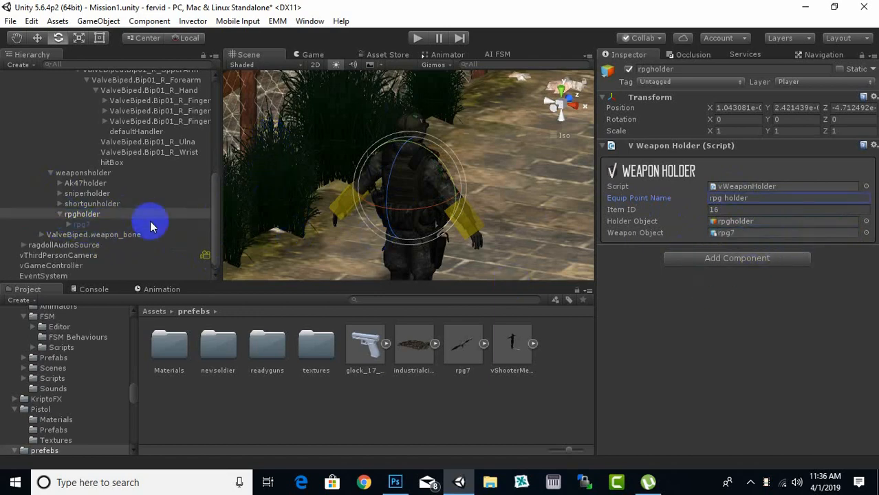
{"action": "left_click", "coordinate": [61, 216]}
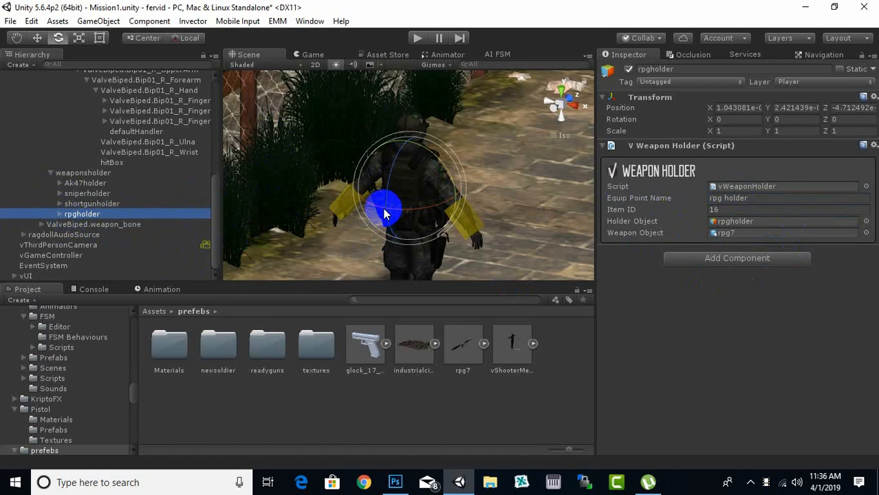
Step: Review the start items and the Weapon Holder Manager's holders list on the root fervid character
{"action": "scroll", "coordinate": [178, 213], "scroll_direction": "up", "scroll_amount": 10}
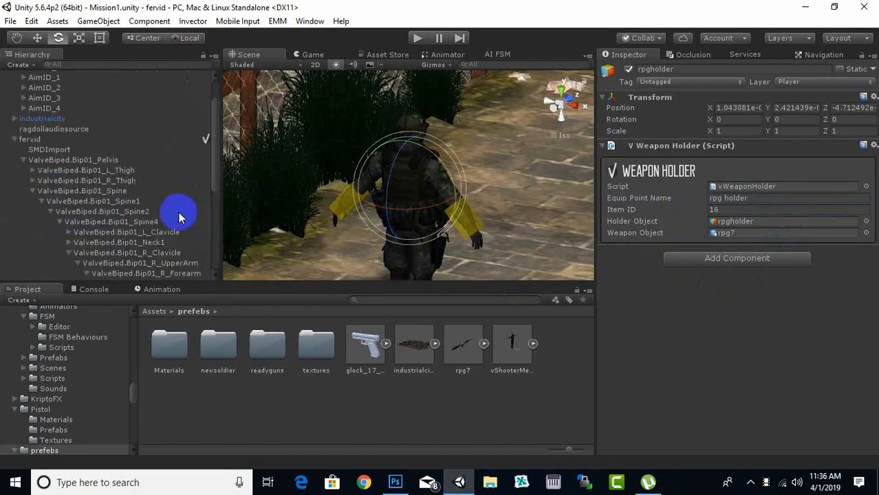
{"action": "left_click", "coordinate": [30, 179]}
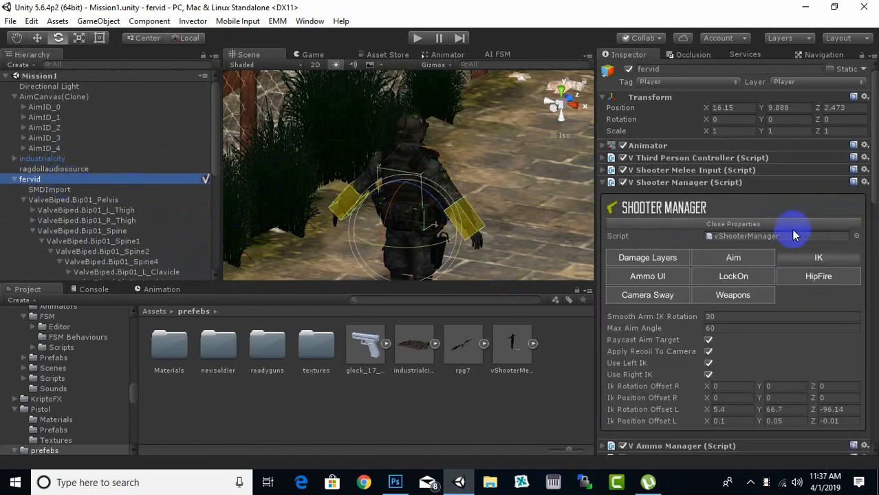
{"action": "scroll", "coordinate": [787, 254], "scroll_direction": "down", "scroll_amount": 5}
{"action": "scroll", "coordinate": [784, 277], "scroll_direction": "down", "scroll_amount": 8}
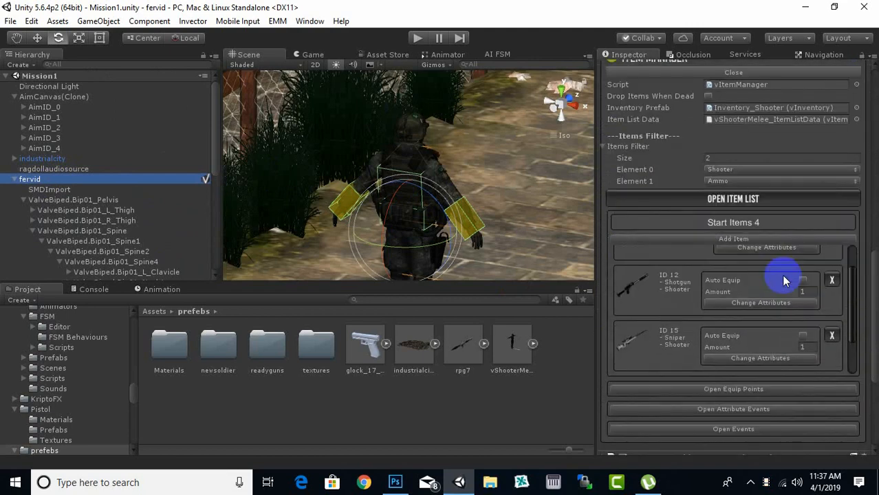
{"action": "scroll", "coordinate": [784, 277], "scroll_direction": "down", "scroll_amount": 2}
{"action": "scroll", "coordinate": [856, 334], "scroll_direction": "down", "scroll_amount": 6}
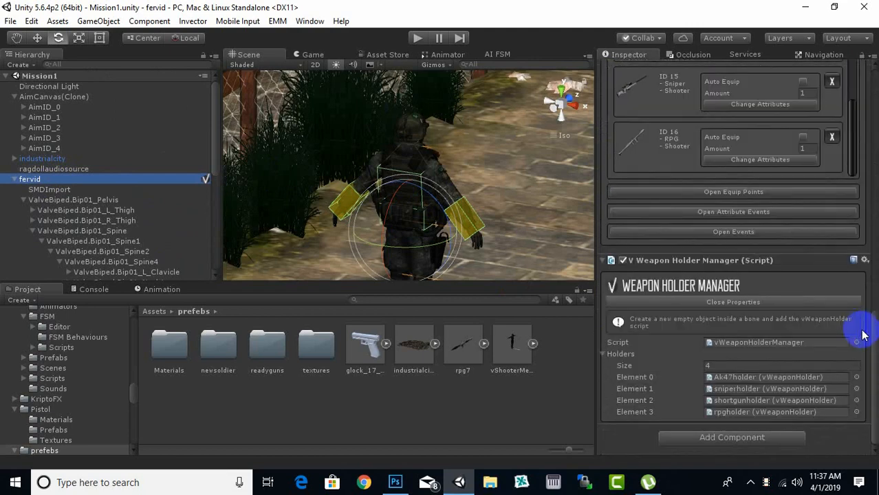
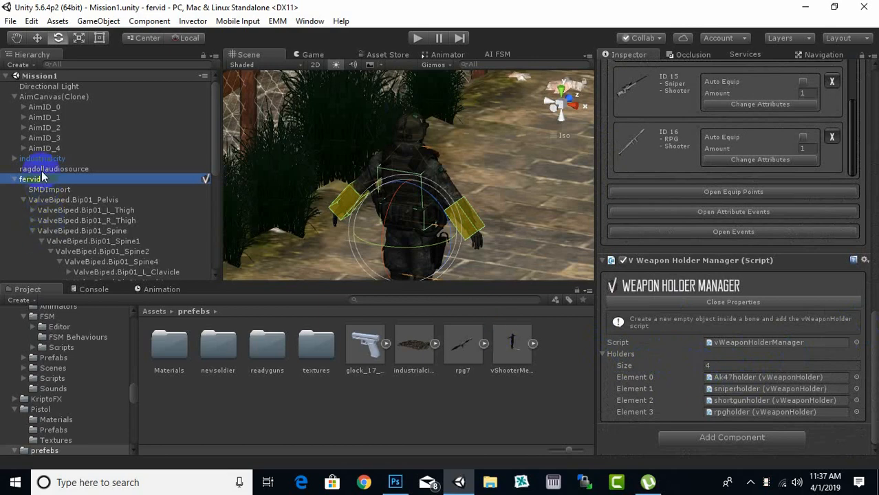
{"action": "scroll", "coordinate": [708, 389], "scroll_direction": "up", "scroll_amount": 3}
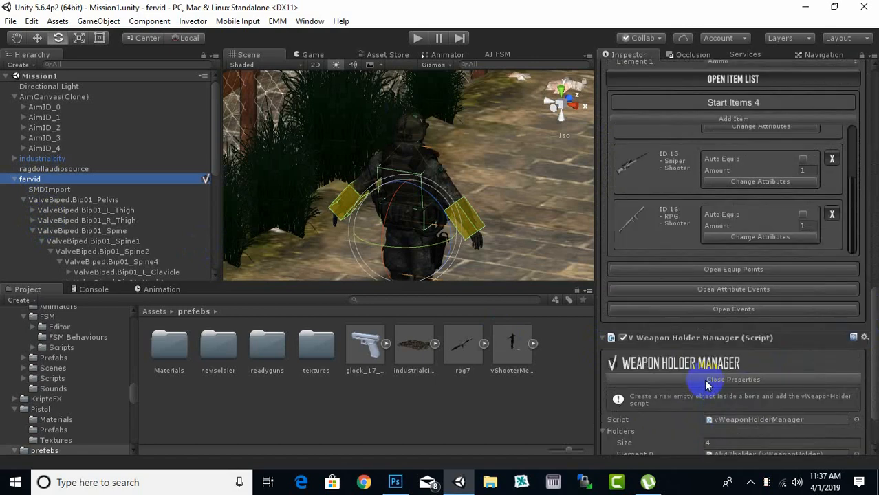
{"action": "scroll", "coordinate": [706, 385], "scroll_direction": "down", "scroll_amount": 3}
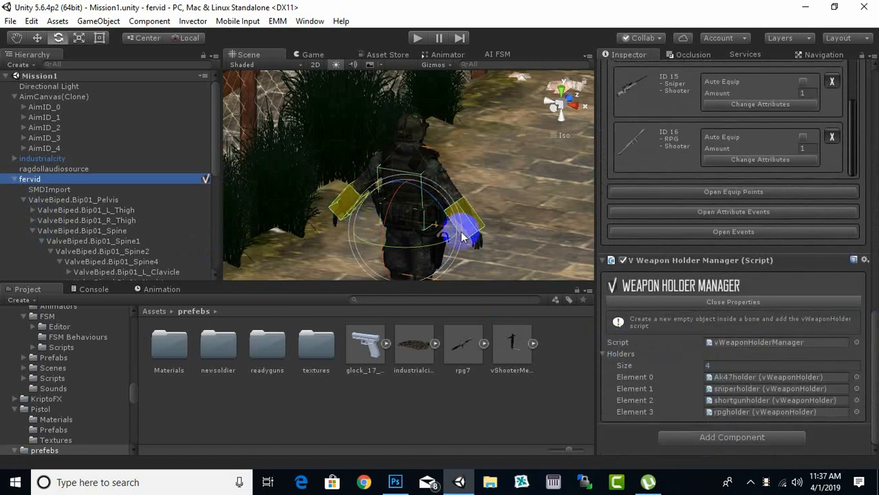
{"action": "scroll", "coordinate": [399, 223], "scroll_direction": "down", "scroll_amount": 3}
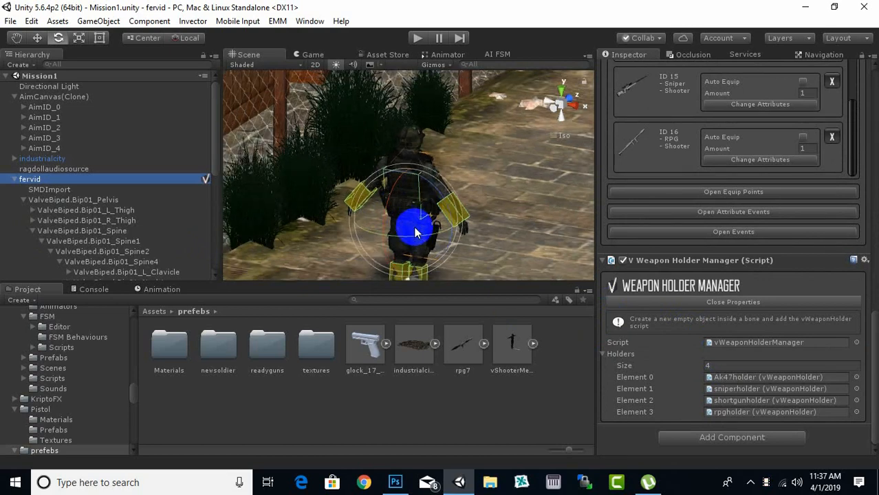
Step: Start play mode and equip the assault rifle in weapon slot 1 and the shotgun in slot 3 from the inventory
{"action": "left_click", "coordinate": [418, 38]}
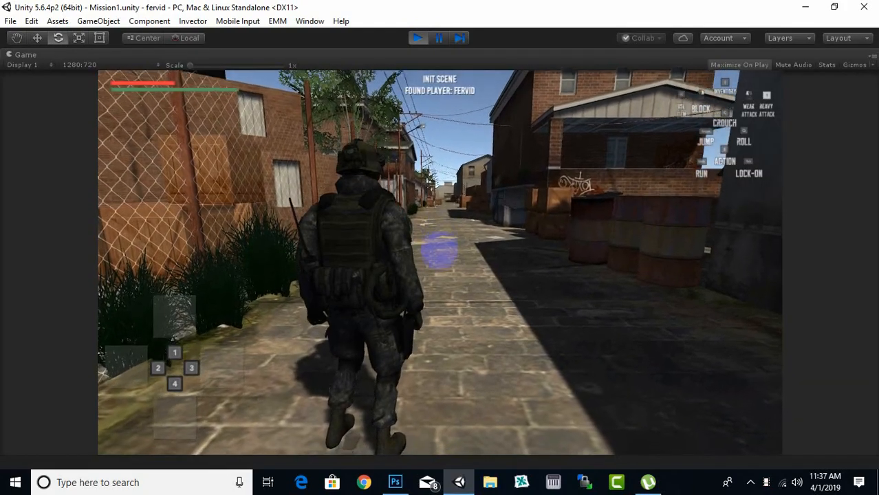
{"action": "key", "text": "i"}
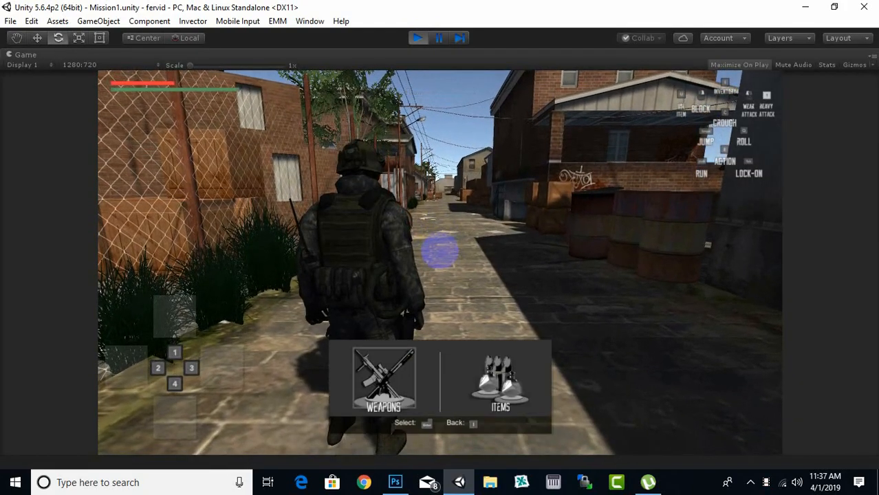
{"action": "key", "text": "Return"}
{"action": "key", "text": "Return"}
{"action": "key", "text": "Return"}
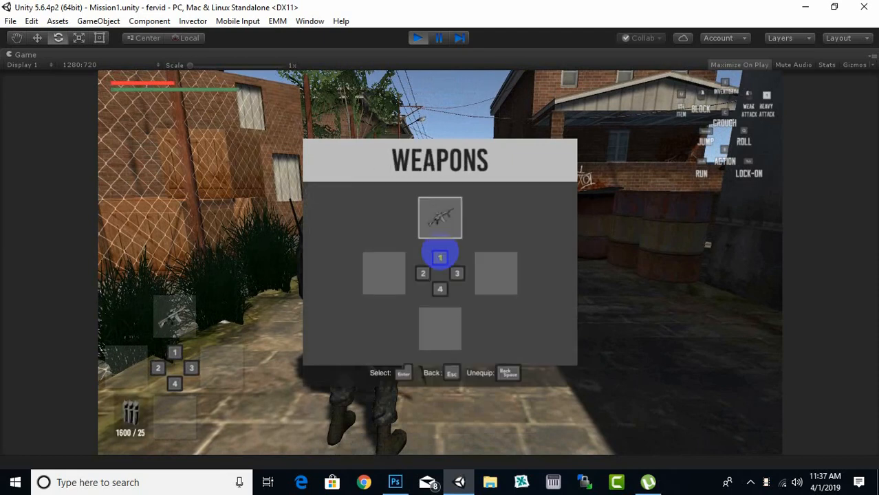
{"action": "key", "text": "Return"}
{"action": "key", "text": "Right"}
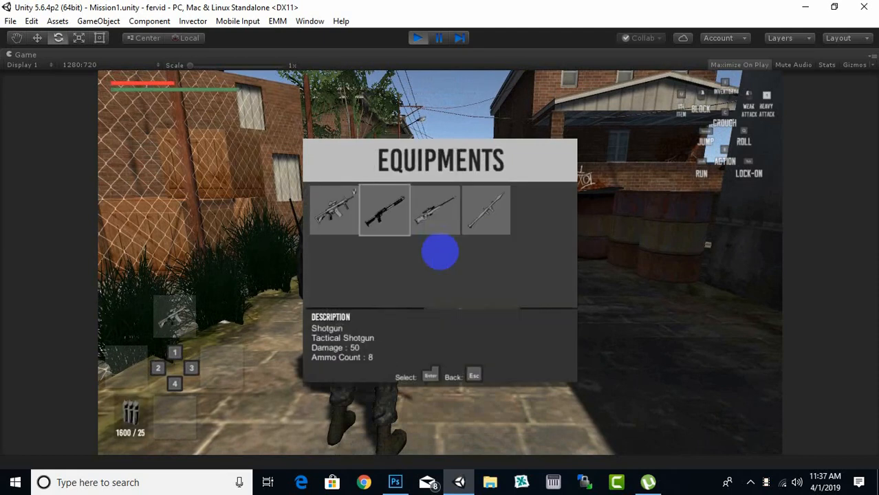
{"action": "key", "text": "Return"}
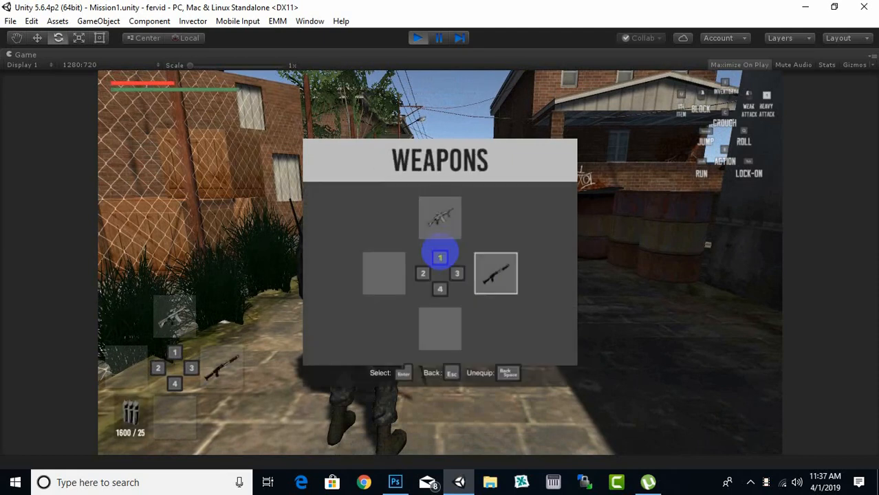
Step: Equip the sniper in weapon slot 4 and the RPG in slot 2, and close the inventory
{"action": "key", "text": "Return"}
{"action": "key", "text": "Right"}
{"action": "key", "text": "Right"}
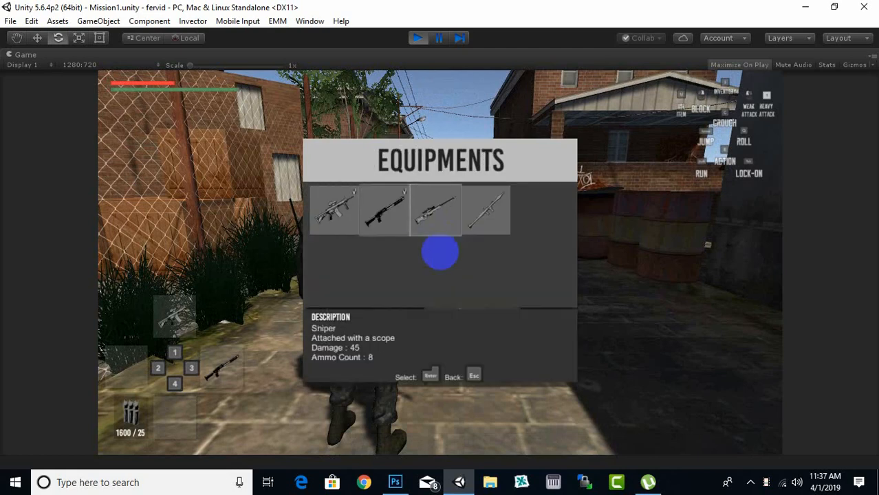
{"action": "key", "text": "Return"}
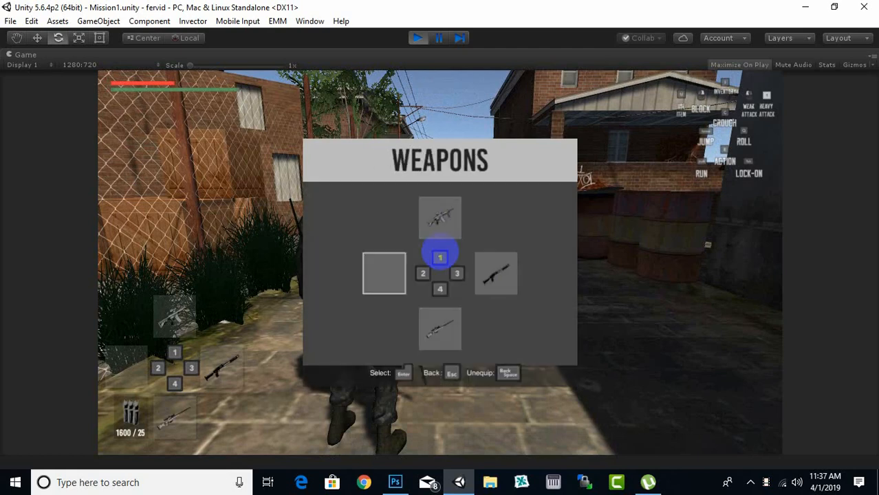
{"action": "key", "text": "Return"}
{"action": "key", "text": "Right"}
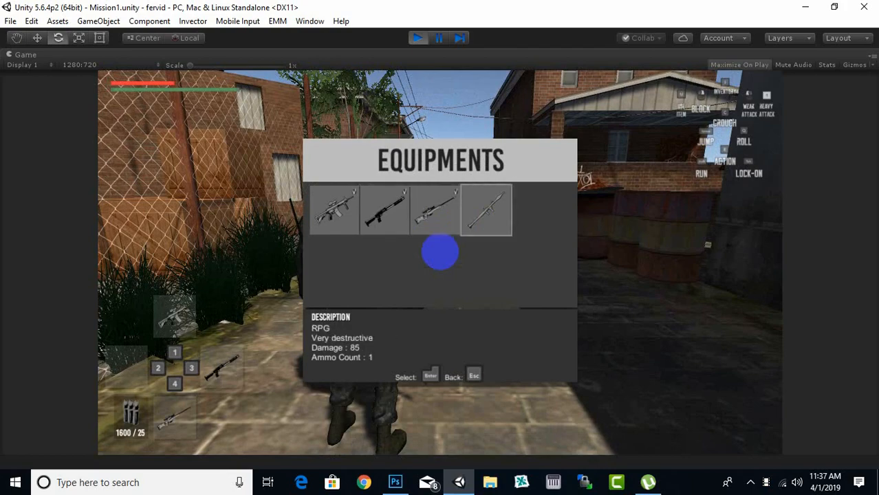
{"action": "key", "text": "Return"}
{"action": "key", "text": "Escape"}
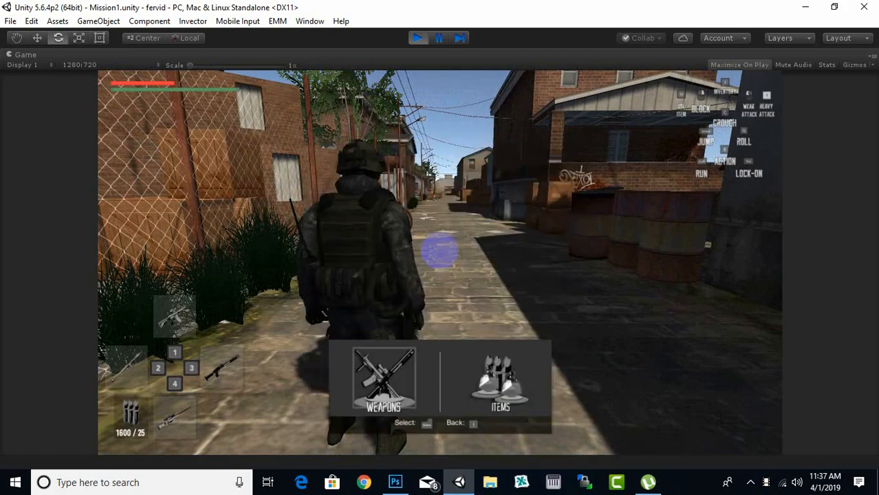
{"action": "key", "text": "Escape"}
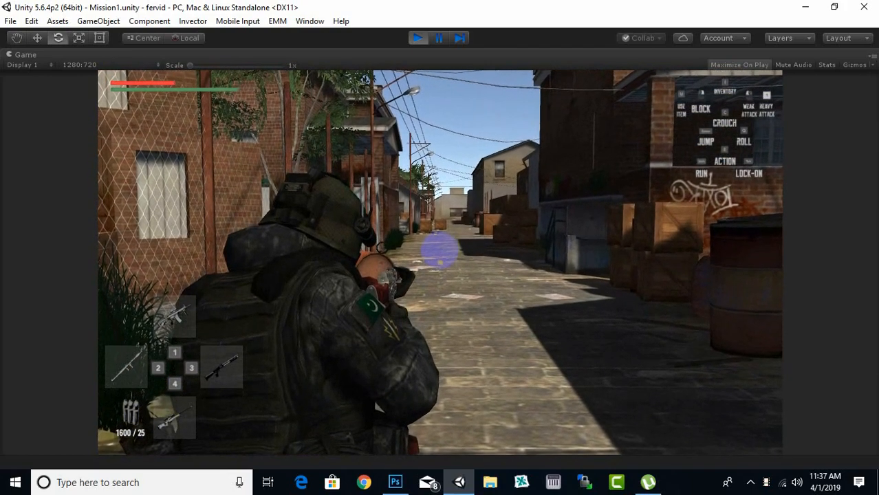
Step: Test switching between the RPG, shotgun and sniper in the running game, and stop play mode
{"action": "key", "text": "2"}
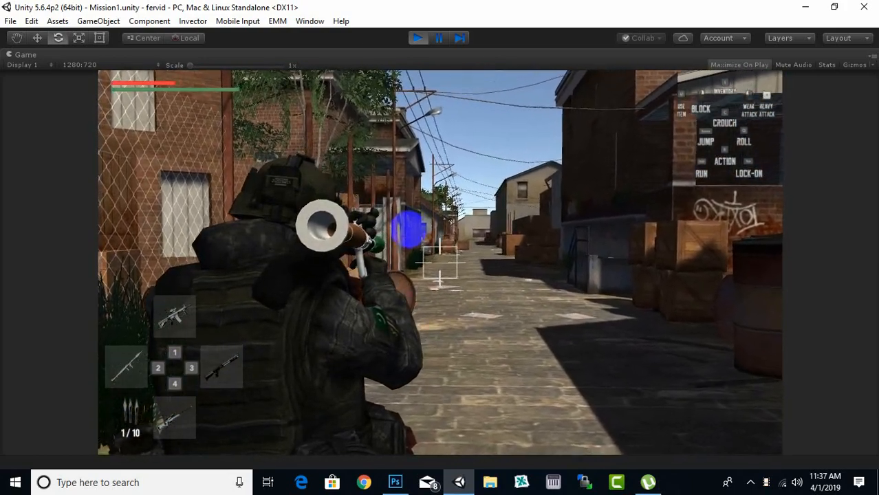
{"action": "key", "text": "3"}
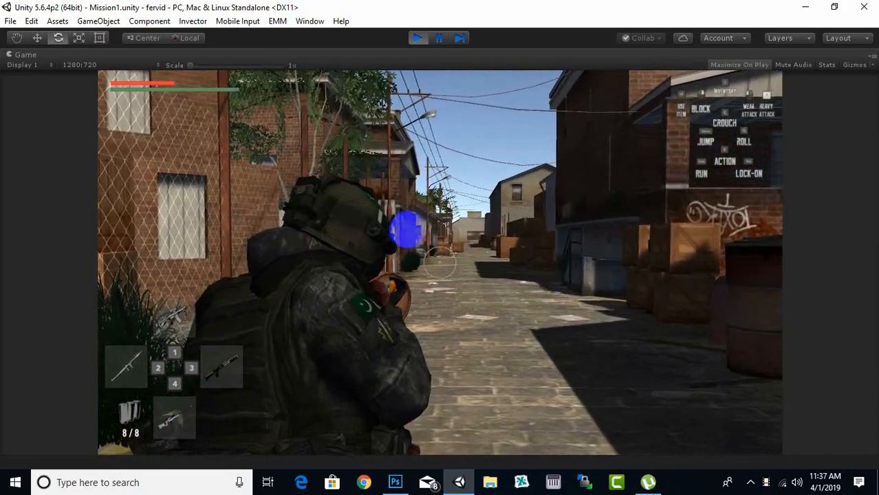
{"action": "key", "text": "4"}
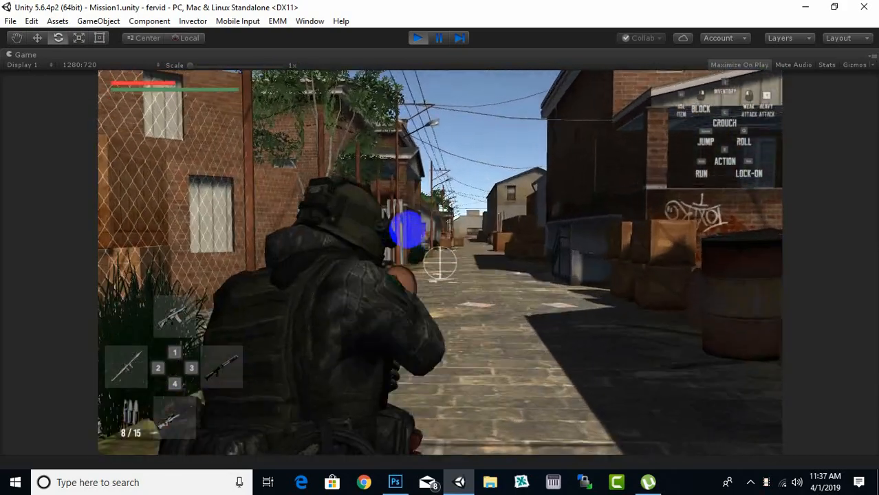
{"action": "right_click_drag", "start_coordinate": [407, 229], "coordinate": [414, 39]}
{"action": "left_click", "coordinate": [414, 39]}
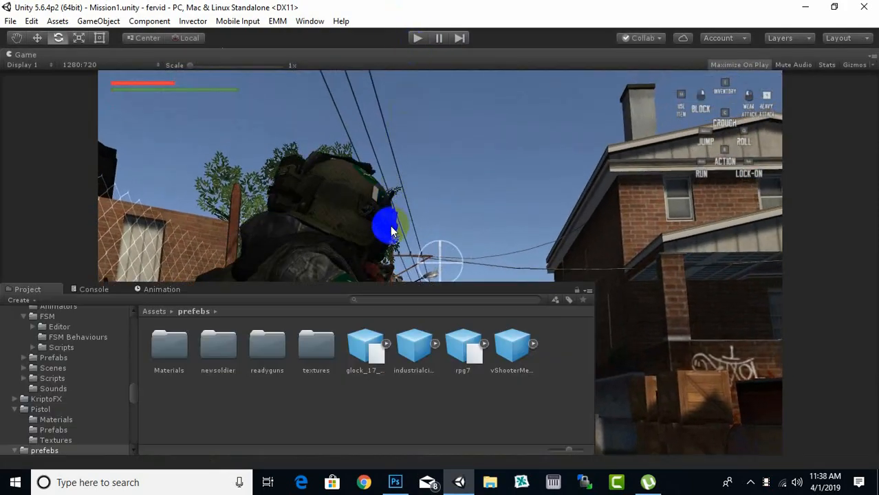
Step: Activate the WPN_AKM object under Ak47holder and Mesh_SniperRifle01 under sniperholder
{"action": "scroll", "coordinate": [63, 184], "scroll_direction": "down", "scroll_amount": 10}
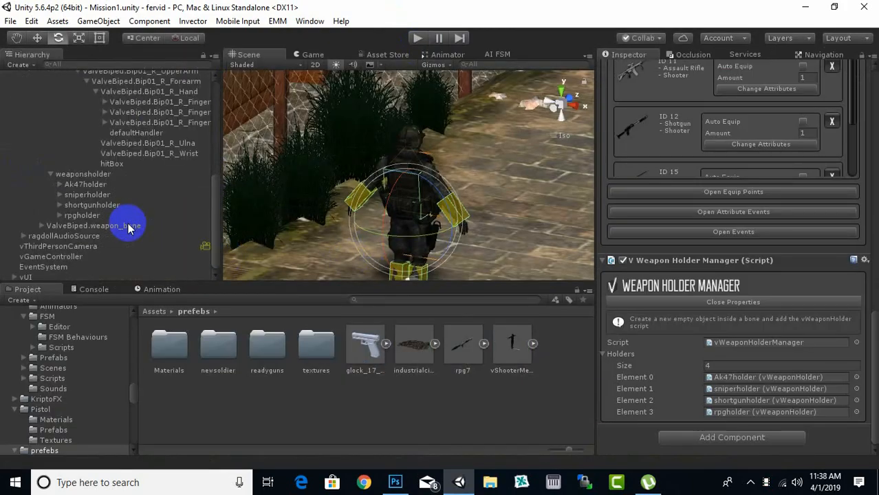
{"action": "left_click", "coordinate": [61, 183]}
{"action": "left_click", "coordinate": [90, 194]}
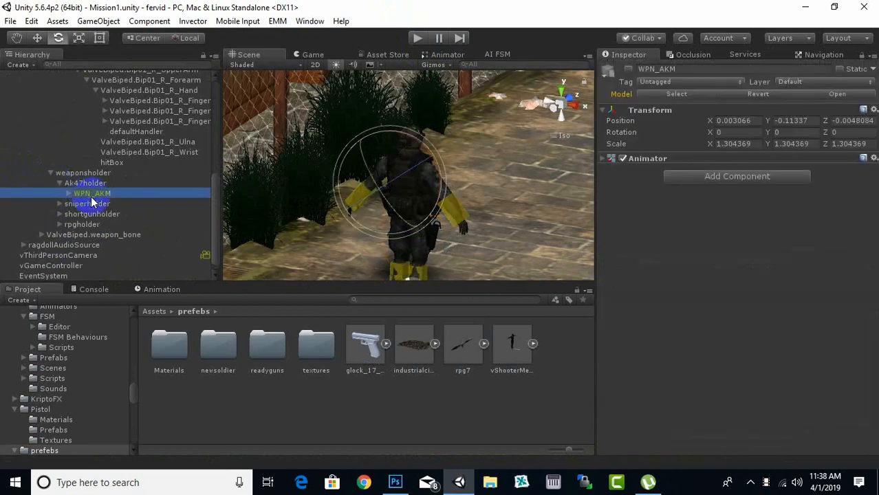
{"action": "left_click", "coordinate": [628, 69]}
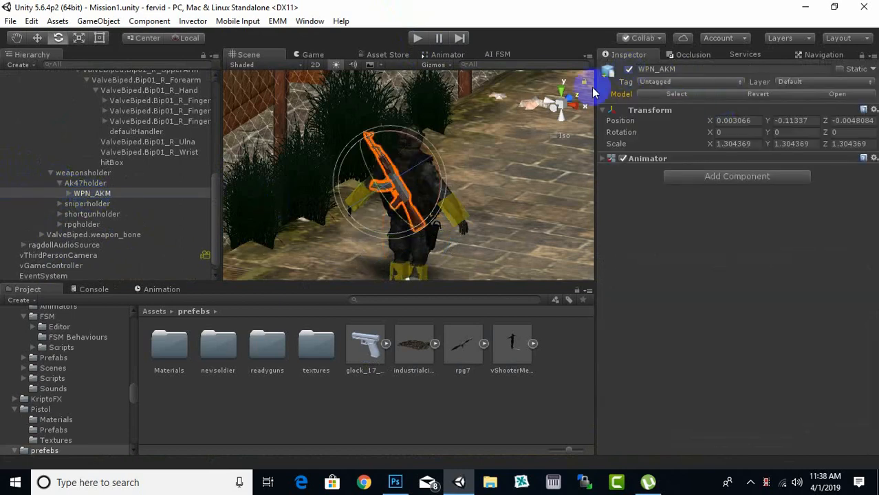
{"action": "left_click", "coordinate": [59, 203]}
{"action": "left_click", "coordinate": [76, 214]}
{"action": "left_click", "coordinate": [627, 70]}
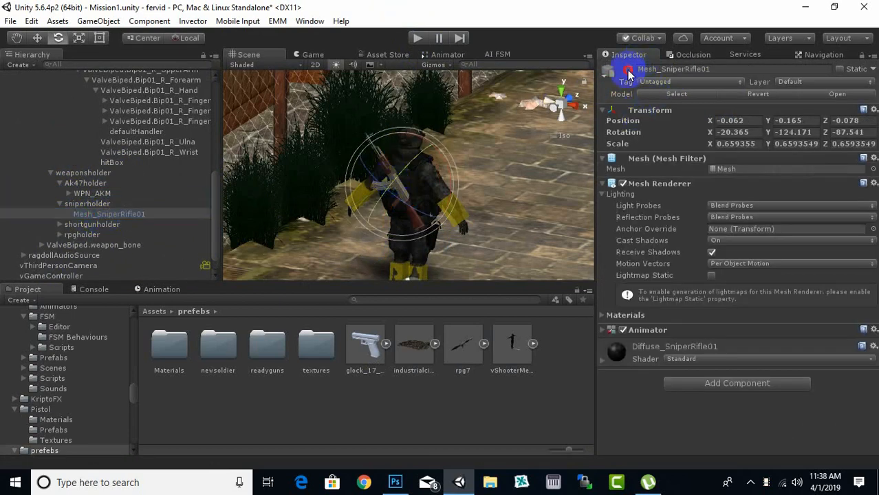
Step: Activate the PumpSG@PumpAction object under shortgunholder and rpg7 under rpgholder
{"action": "left_click", "coordinate": [62, 227]}
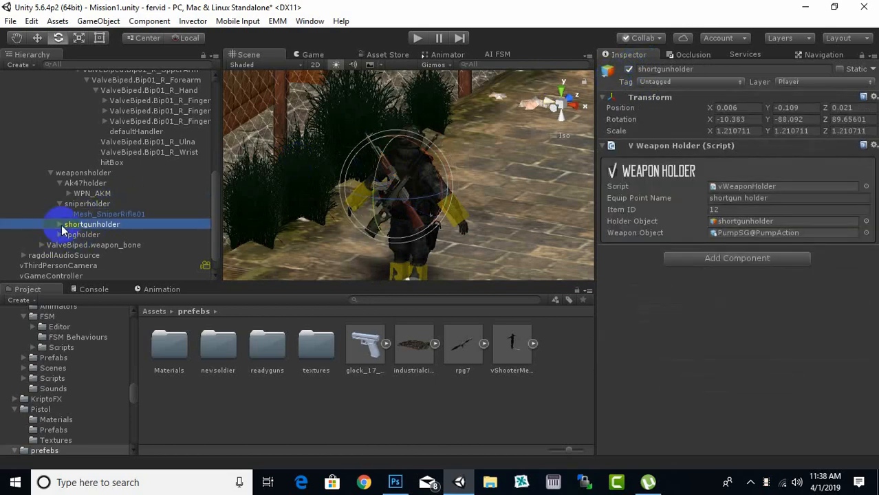
{"action": "left_click", "coordinate": [59, 224]}
{"action": "left_click", "coordinate": [138, 235]}
{"action": "left_click", "coordinate": [608, 70]}
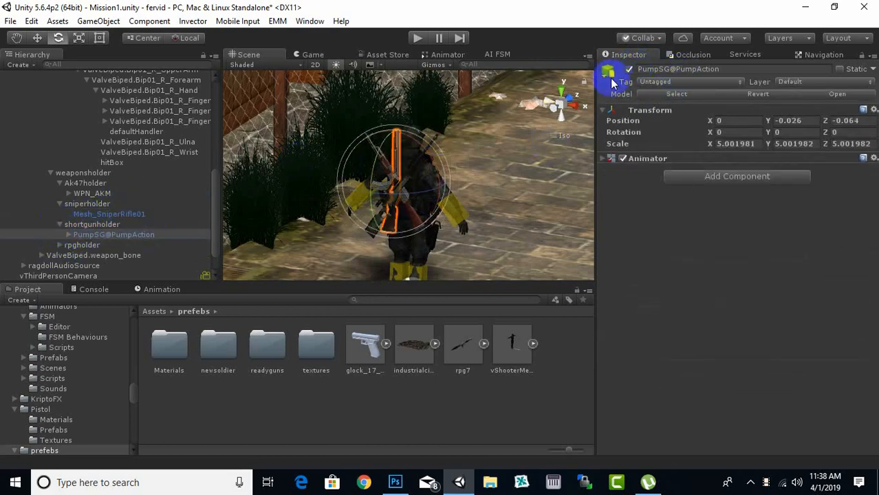
{"action": "left_click", "coordinate": [59, 245]}
{"action": "scroll", "coordinate": [110, 209], "scroll_direction": "down", "scroll_amount": 2}
{"action": "left_click", "coordinate": [82, 215]}
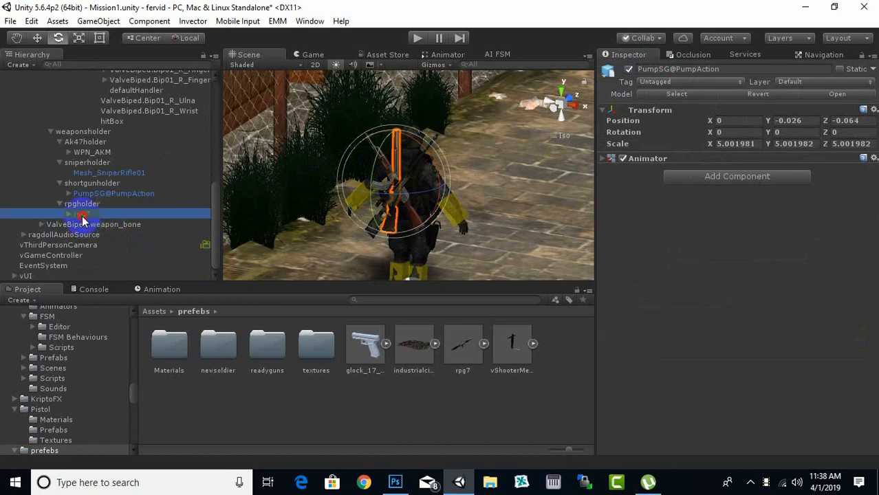
{"action": "left_click", "coordinate": [630, 71]}
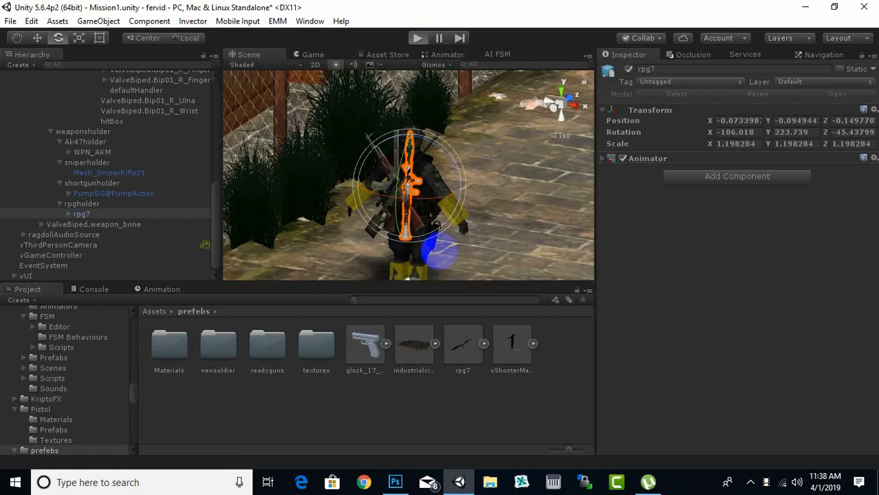
Step: Run the game again with the weapon models active, equipping the assault rifle in slot 1 and the shotgun in slot 3
{"action": "key", "text": "Return"}
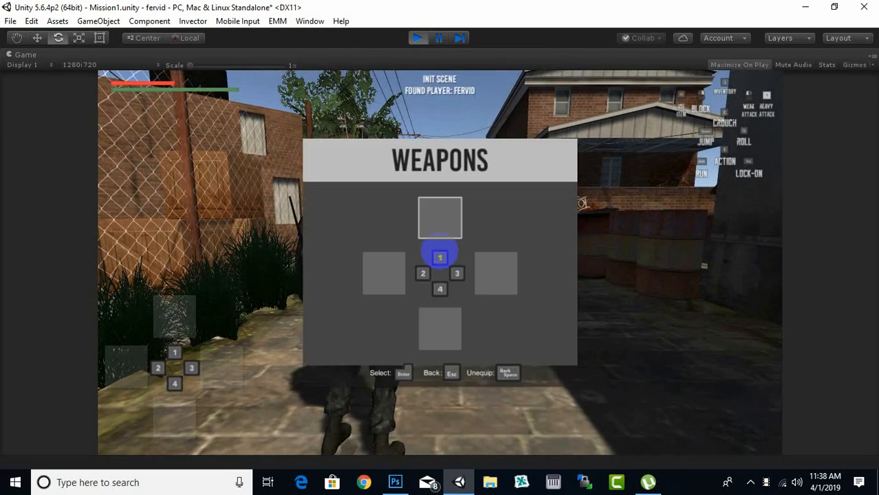
{"action": "left_click", "coordinate": [440, 256]}
{"action": "key", "text": "Return"}
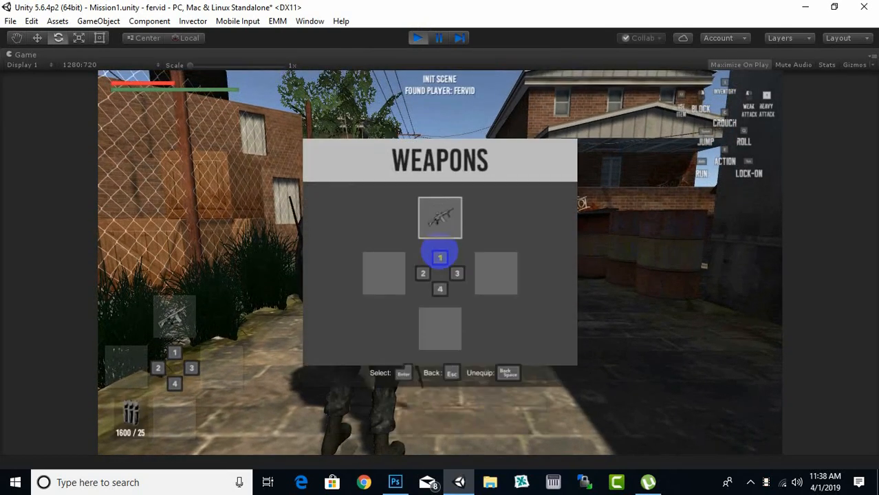
{"action": "left_click", "coordinate": [440, 256]}
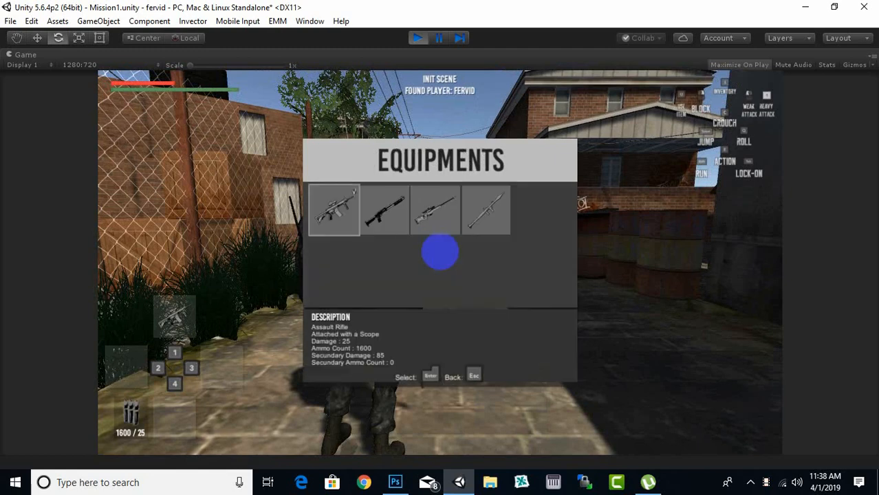
{"action": "key", "text": "Right"}
{"action": "key", "text": "Return"}
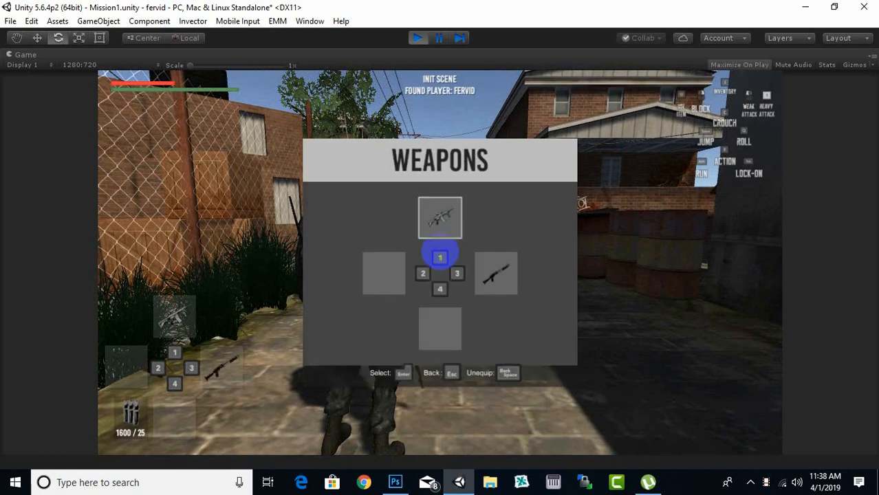
Step: Equip the sniper in weapon slot 2 and the RPG in slot 4, and leave the inventory
{"action": "left_click", "coordinate": [439, 256]}
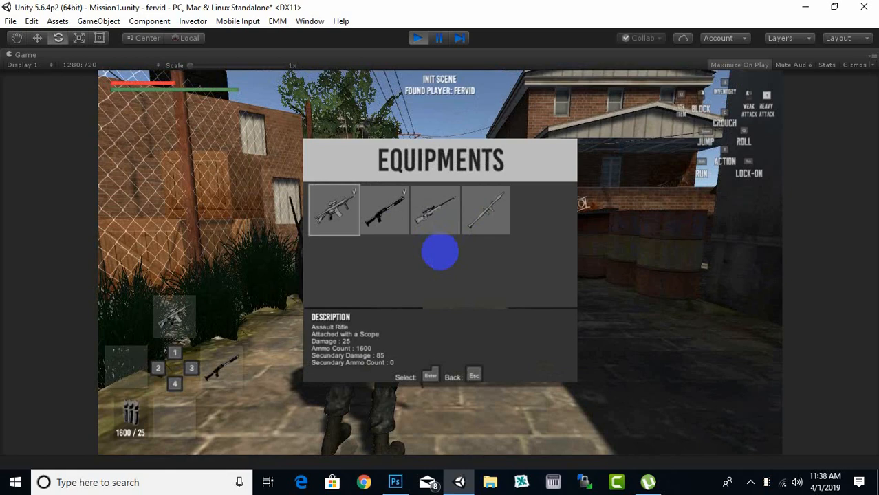
{"action": "key", "text": "Right"}
{"action": "key", "text": "Right"}
{"action": "key", "text": "Return"}
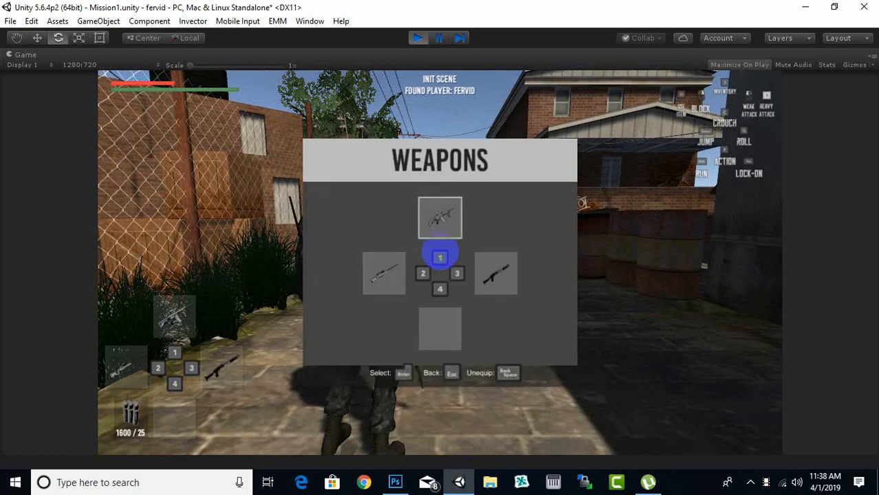
{"action": "left_click", "coordinate": [439, 257]}
{"action": "key", "text": "Right"}
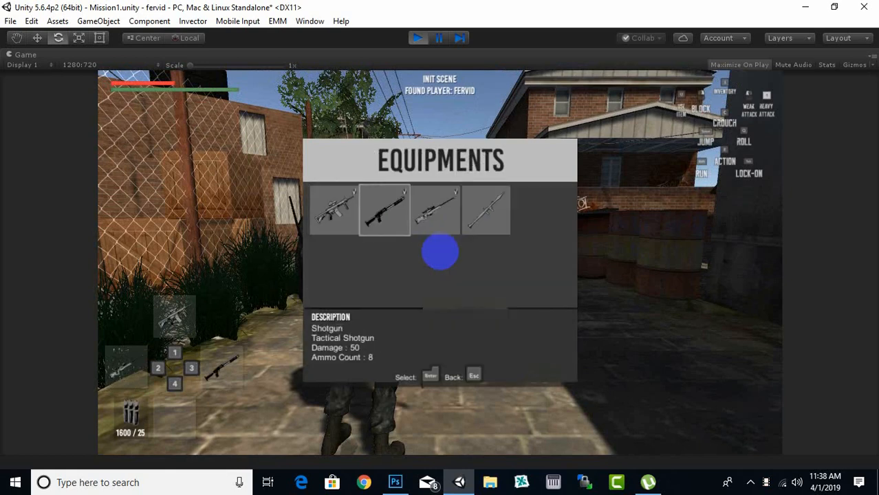
{"action": "key", "text": "Return"}
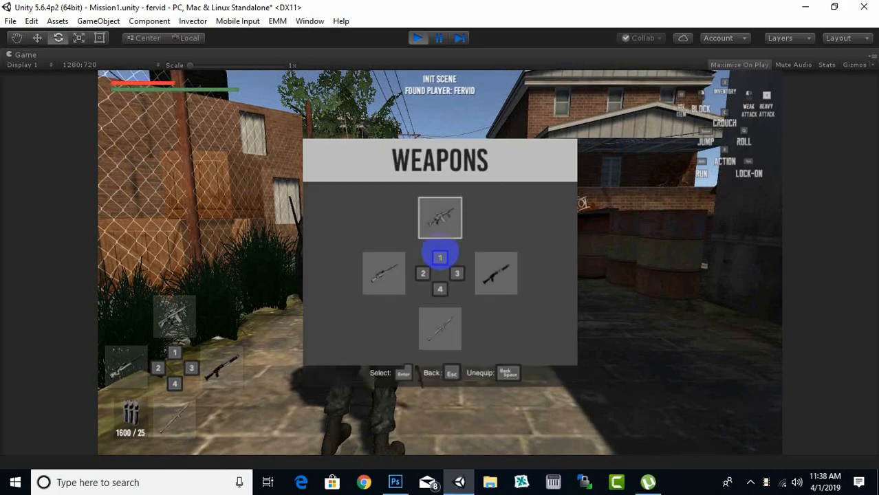
{"action": "key", "text": "Escape"}
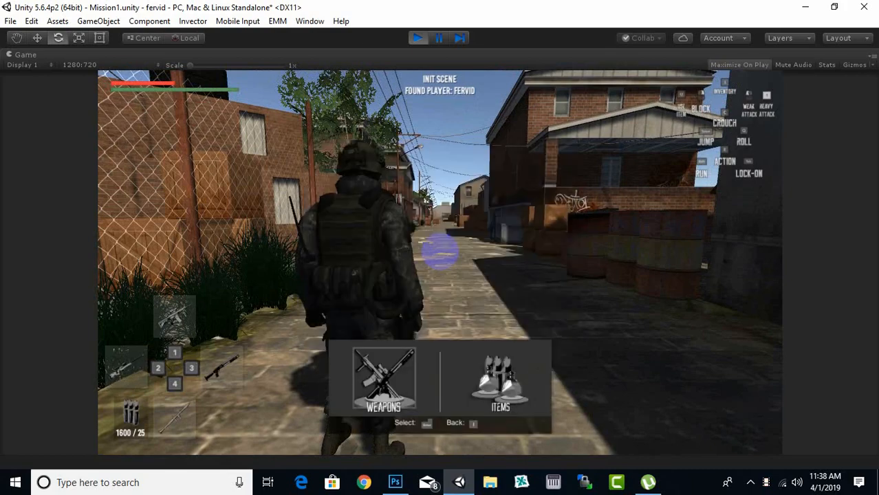
{"action": "key", "text": "i"}
Step: Test moving, aiming and firing with the equipped weapons to check the holders on the back, and stop play mode
{"action": "mouse_move", "coordinate": [440, 252]}
{"action": "right_mouse_down"}
{"action": "mouse_move", "coordinate": [665, 214]}
{"action": "mouse_move", "coordinate": [308, 336]}
{"action": "mouse_move", "coordinate": [349, 359]}
{"action": "mouse_move", "coordinate": [407, 345]}
{"action": "mouse_move", "coordinate": [400, 211]}
{"action": "mouse_move", "coordinate": [509, 133]}
{"action": "mouse_move", "coordinate": [374, 53]}
{"action": "mouse_move", "coordinate": [472, 33]}
{"action": "right_mouse_up"}
{"action": "key", "text": "w"}
{"action": "key", "text": "q"}
{"action": "left_click", "coordinate": [406, 344]}
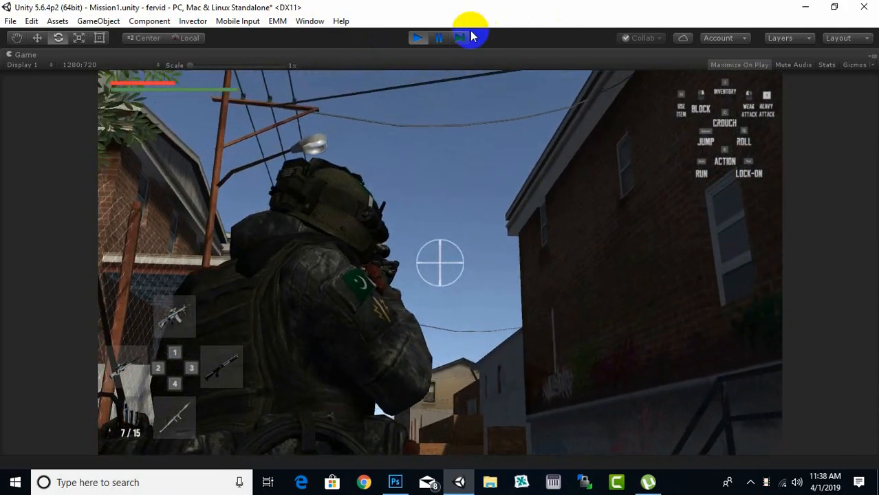
{"action": "left_click", "coordinate": [417, 38]}
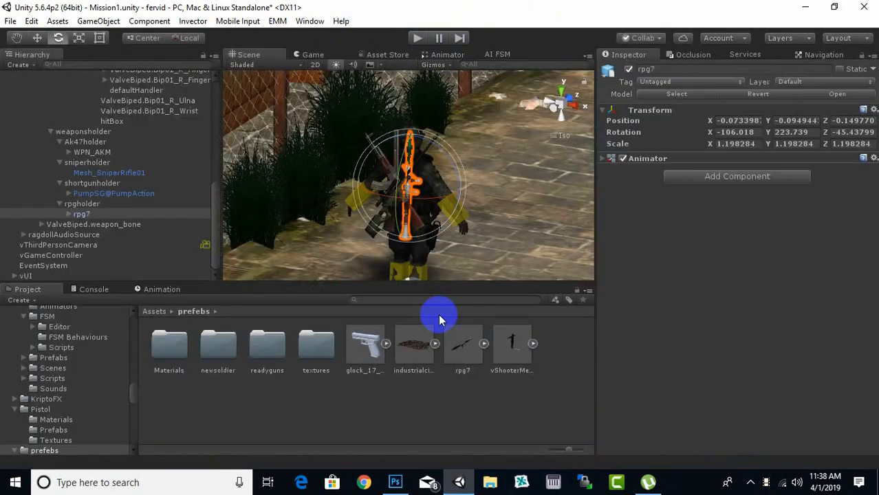
Step: Remove all four weapons from the start items in the fervid character's Item Manager
{"action": "left_click", "coordinate": [59, 205]}
{"action": "left_click", "coordinate": [49, 140]}
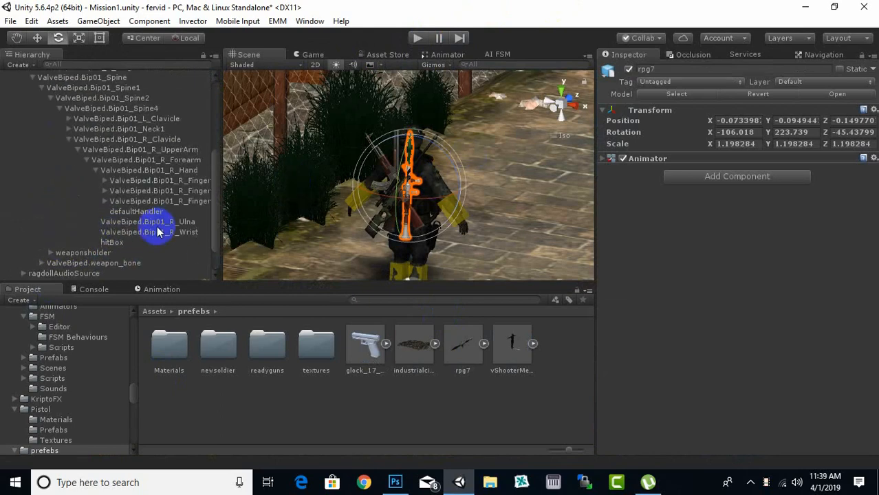
{"action": "scroll", "coordinate": [158, 232], "scroll_direction": "up", "scroll_amount": 3}
{"action": "left_click", "coordinate": [29, 103]}
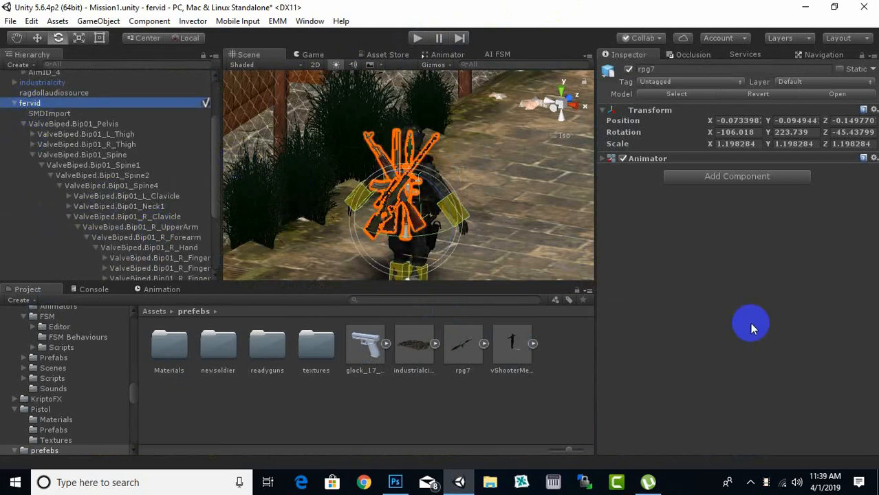
{"action": "scroll", "coordinate": [750, 322], "scroll_direction": "down", "scroll_amount": 10}
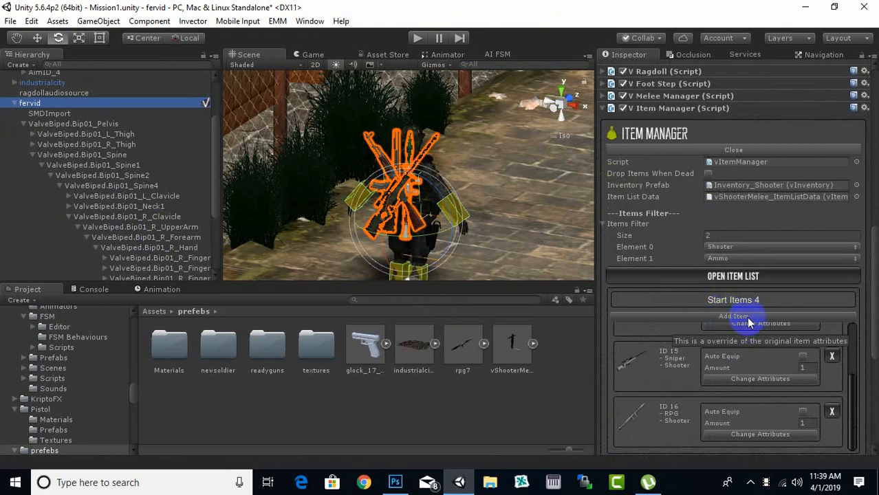
{"action": "left_click", "coordinate": [831, 343]}
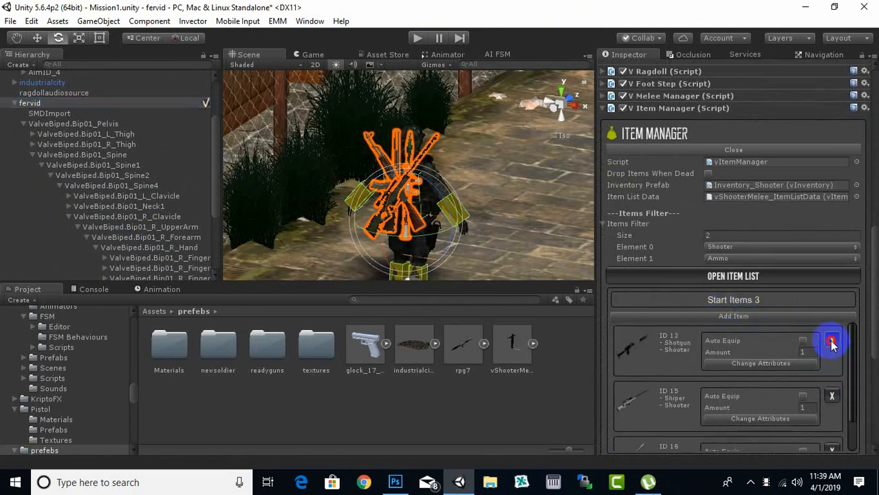
{"action": "left_click", "coordinate": [831, 341]}
{"action": "left_click", "coordinate": [831, 342]}
{"action": "left_click", "coordinate": [832, 342]}
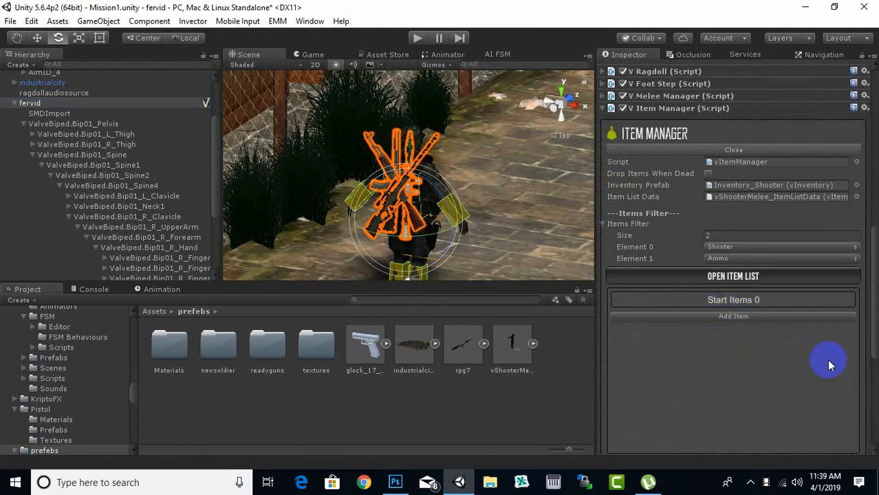
Step: Open the Weapon prefabs folder inside Invector-3rdPersonController, under Shooter and Prefabs
{"action": "scroll", "coordinate": [390, 200], "scroll_direction": "down", "scroll_amount": 3}
{"action": "middle_click_drag", "start_coordinate": [487, 218], "coordinate": [442, 250]}
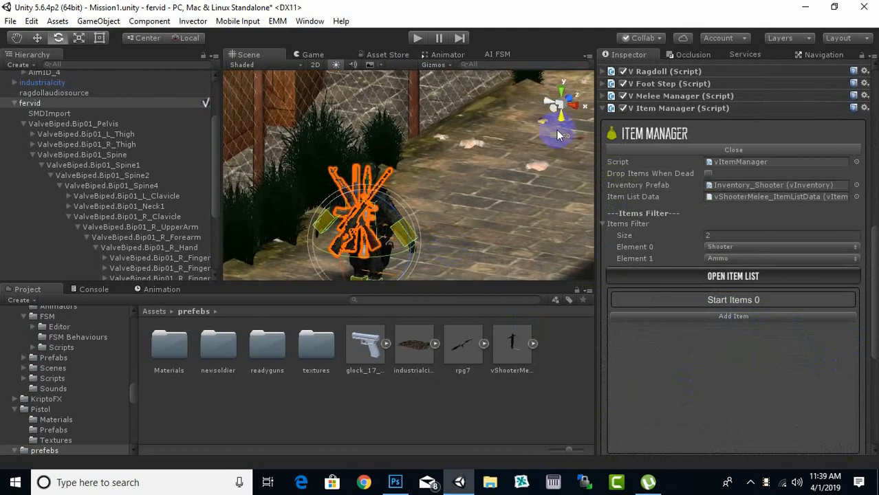
{"action": "scroll", "coordinate": [464, 222], "scroll_direction": "down", "scroll_amount": 5}
{"action": "middle_click_drag", "start_coordinate": [522, 209], "coordinate": [496, 240]}
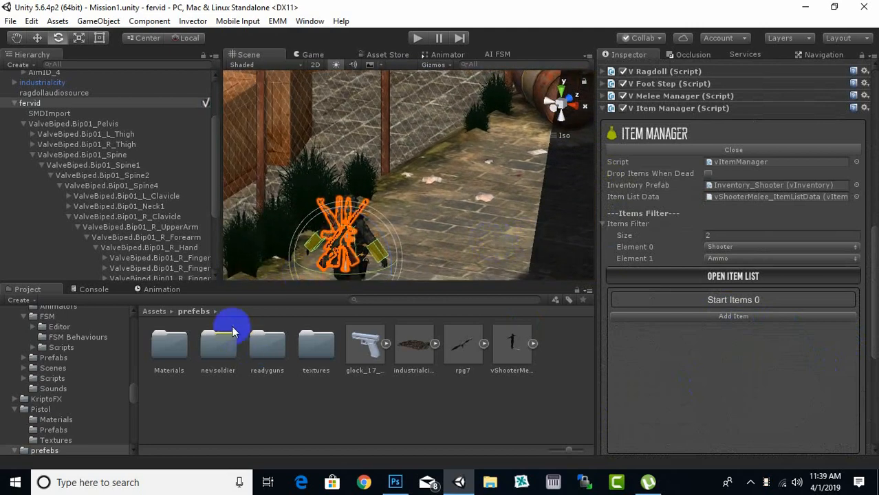
{"action": "left_click", "coordinate": [154, 311]}
{"action": "middle_click_drag", "start_coordinate": [541, 181], "coordinate": [426, 246]}
{"action": "mouse_move", "coordinate": [361, 204]}
{"action": "left_mouse_down", "text": "alt"}
{"action": "mouse_move", "coordinate": [519, 188]}
{"action": "mouse_move", "coordinate": [435, 189]}
{"action": "mouse_move", "coordinate": [455, 143]}
{"action": "mouse_move", "coordinate": [474, 134]}
{"action": "mouse_move", "coordinate": [457, 142]}
{"action": "mouse_move", "coordinate": [383, 236]}
{"action": "mouse_move", "coordinate": [408, 212]}
{"action": "mouse_move", "coordinate": [381, 227]}
{"action": "mouse_move", "coordinate": [398, 252]}
{"action": "left_mouse_up", "text": "alt"}
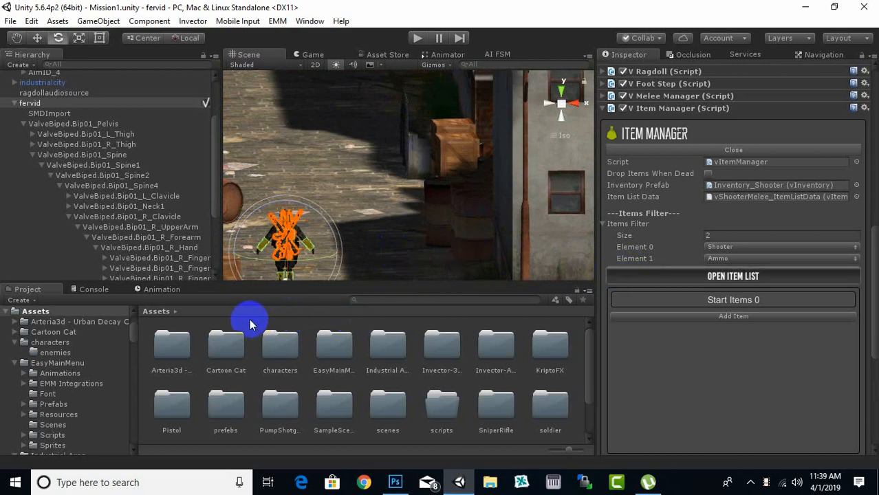
{"action": "double_click", "coordinate": [451, 342]}
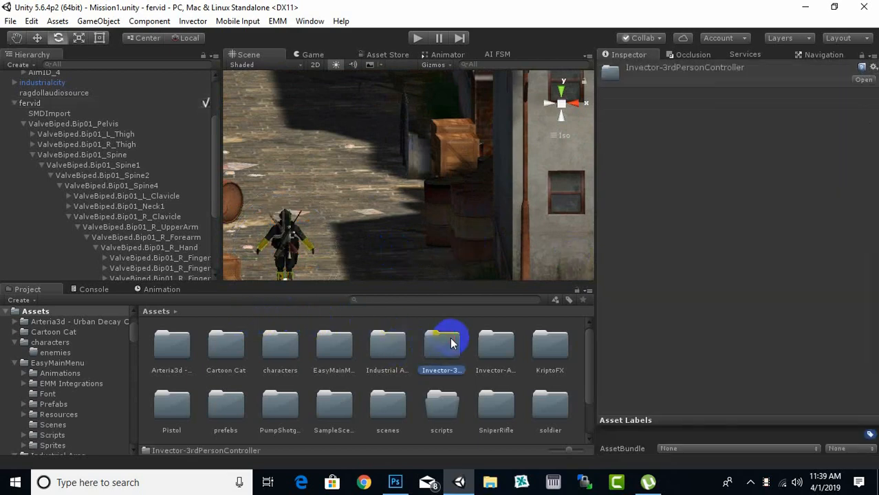
{"action": "double_click", "coordinate": [306, 350]}
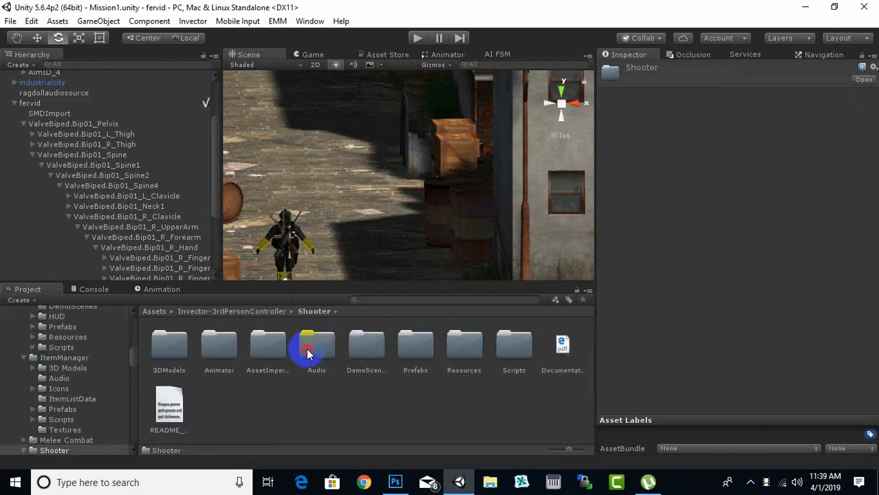
{"action": "double_click", "coordinate": [411, 347]}
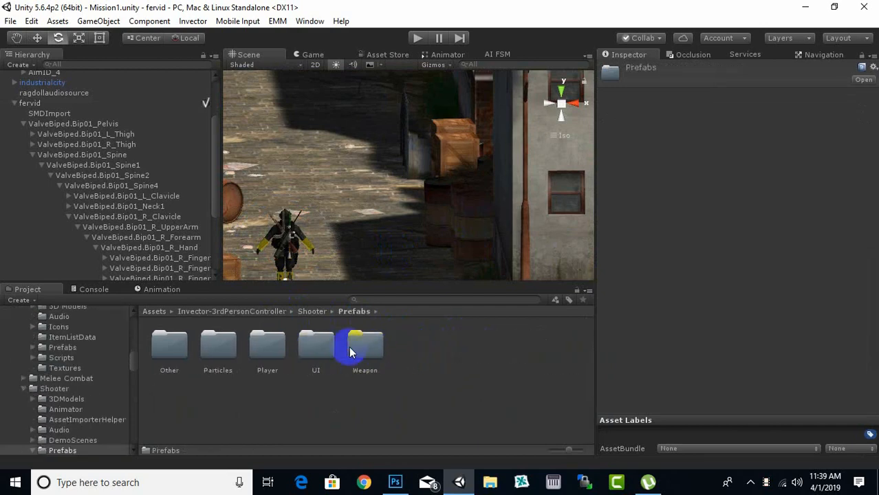
{"action": "double_click", "coordinate": [352, 344]}
Step: Examine the weapon prefabs stored in the _weapons_WITHOUT_Inventory folder
{"action": "left_click", "coordinate": [218, 349]}
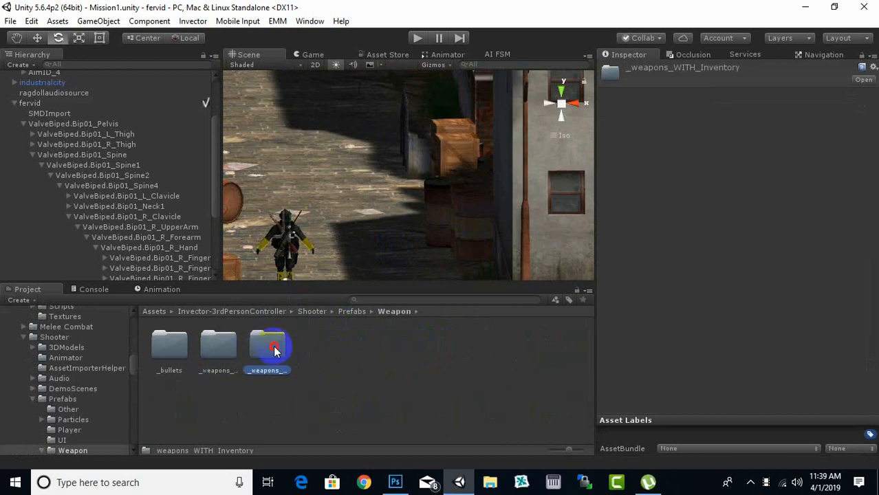
{"action": "double_click", "coordinate": [274, 349]}
{"action": "left_click", "coordinate": [219, 351]}
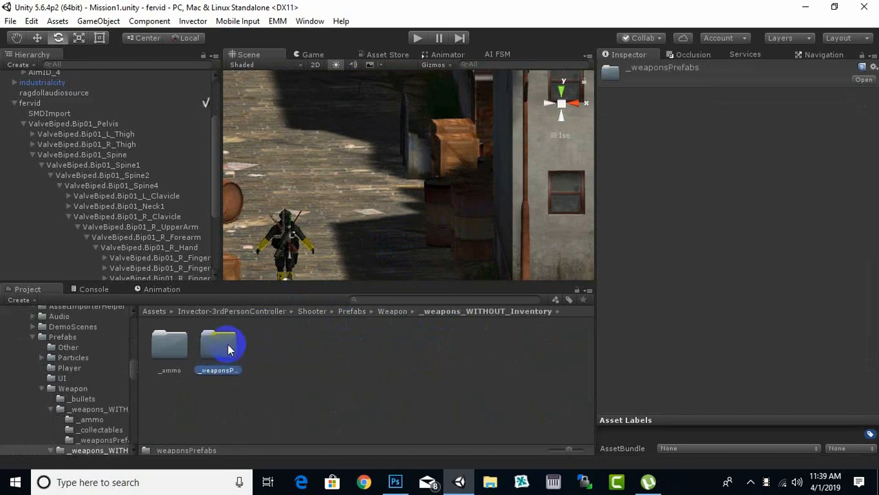
{"action": "double_click", "coordinate": [229, 350]}
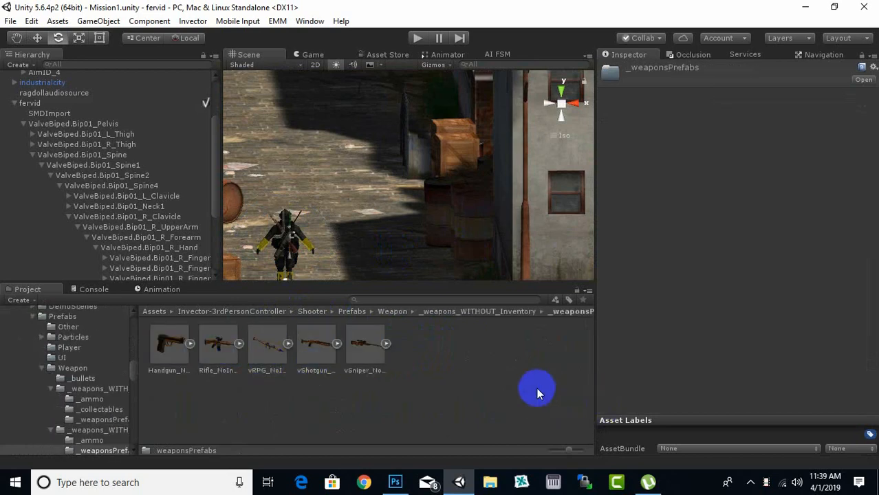
{"action": "left_click", "coordinate": [506, 312]}
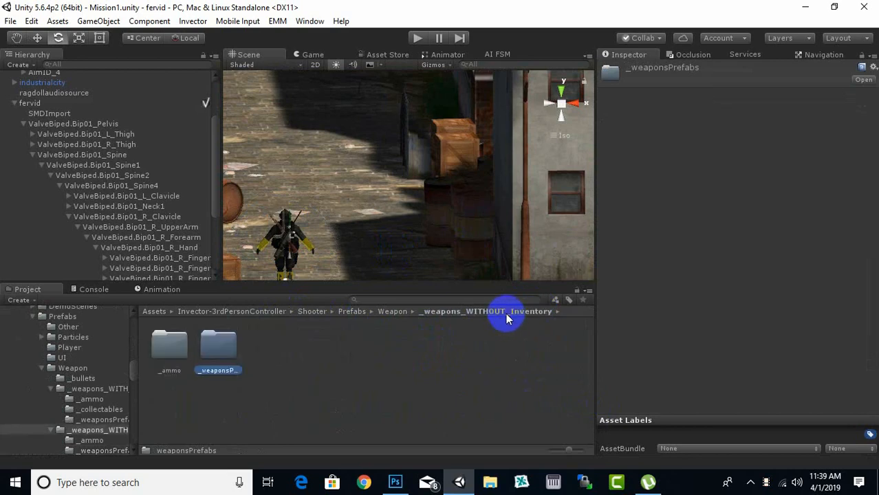
{"action": "left_click", "coordinate": [399, 311]}
{"action": "left_click", "coordinate": [276, 341]}
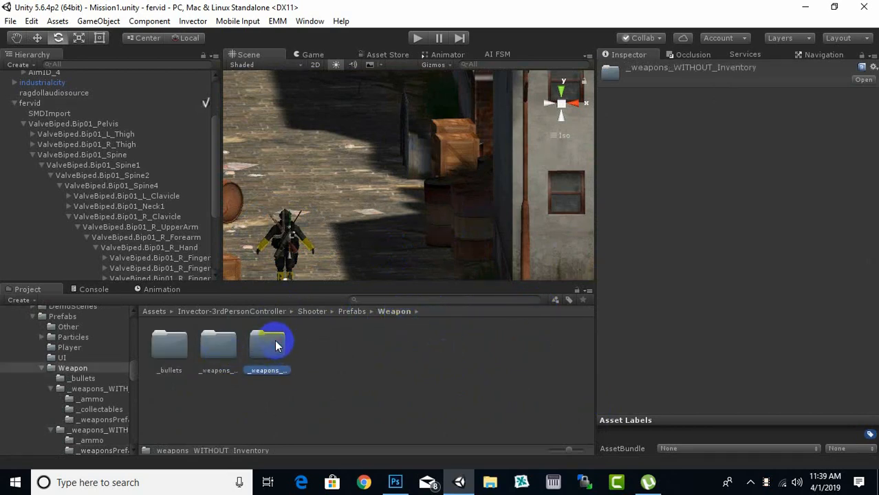
{"action": "left_click", "coordinate": [228, 343]}
{"action": "left_click", "coordinate": [167, 340]}
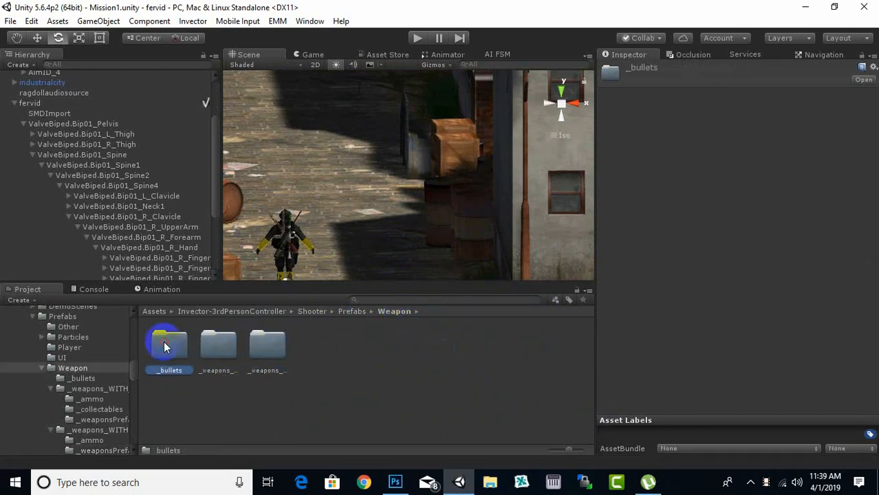
Step: Open the _collectables folder under _weapons_WITH_Inventory in the Weapon prefabs
{"action": "left_click", "coordinate": [352, 311]}
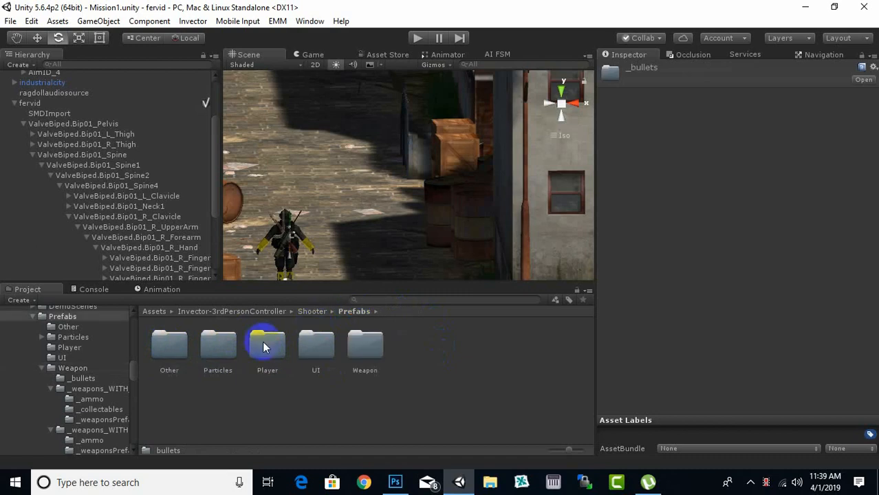
{"action": "double_click", "coordinate": [359, 347]}
{"action": "left_click", "coordinate": [221, 349]}
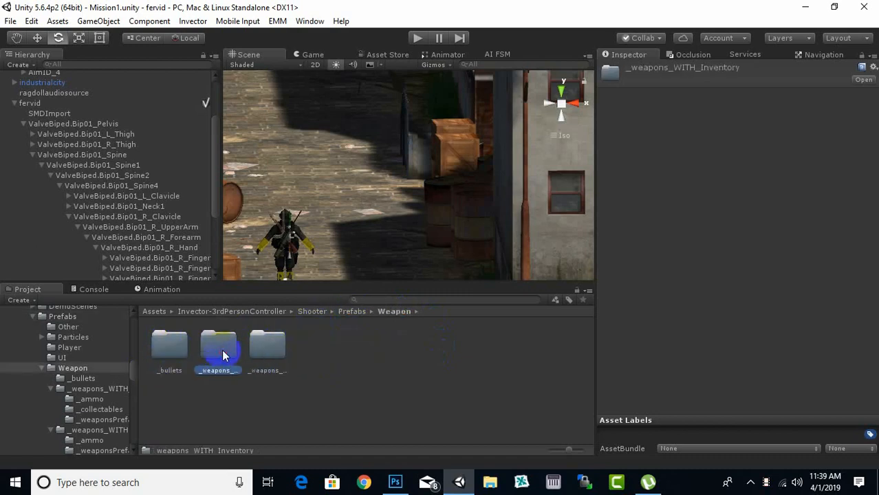
{"action": "left_click", "coordinate": [271, 347]}
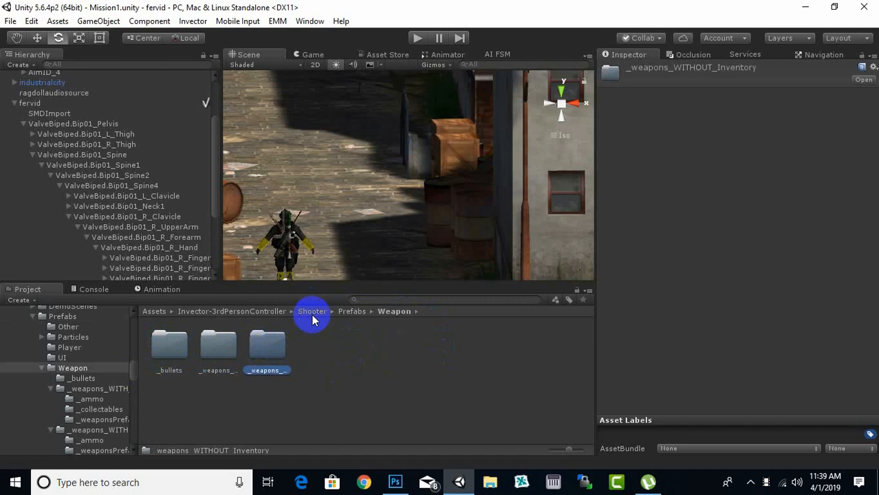
{"action": "double_click", "coordinate": [266, 346]}
{"action": "left_click", "coordinate": [218, 347]}
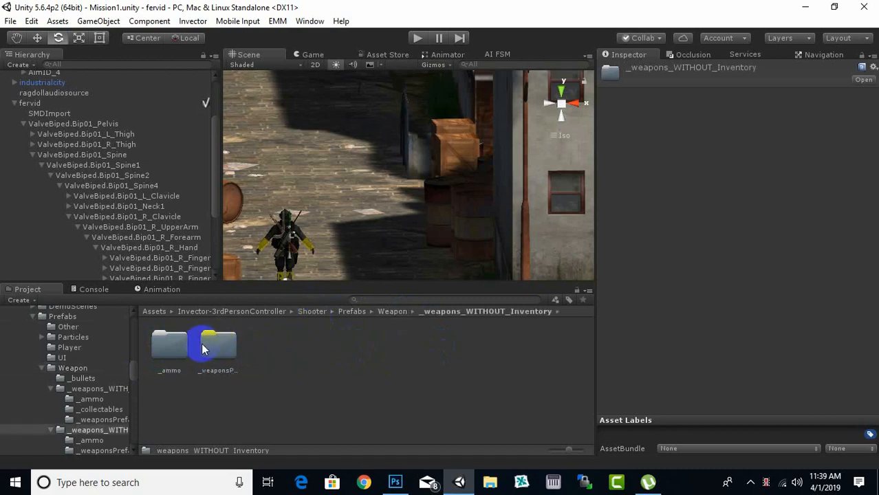
{"action": "left_click", "coordinate": [311, 312]}
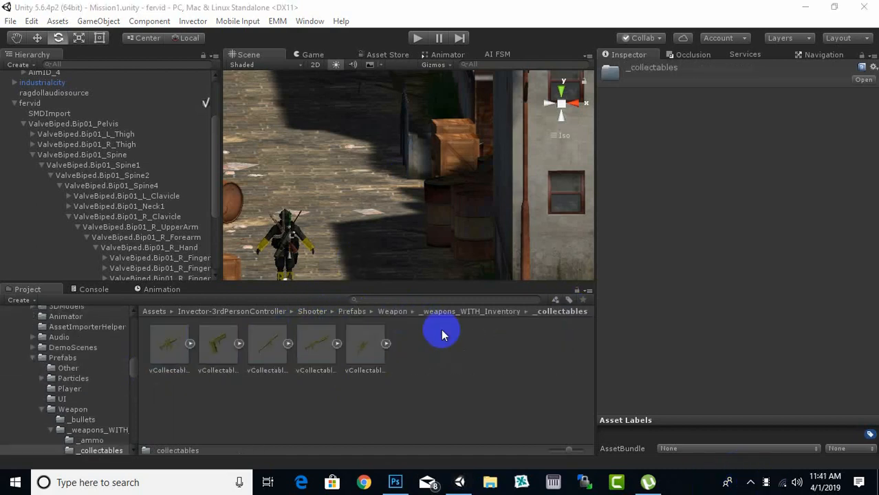
Step: Place the vCollectableAssault Rifle prefab on the street ahead of the fervid character and move it closer, to about Z 8.94
{"action": "scroll", "coordinate": [361, 236], "scroll_direction": "down", "scroll_amount": 2}
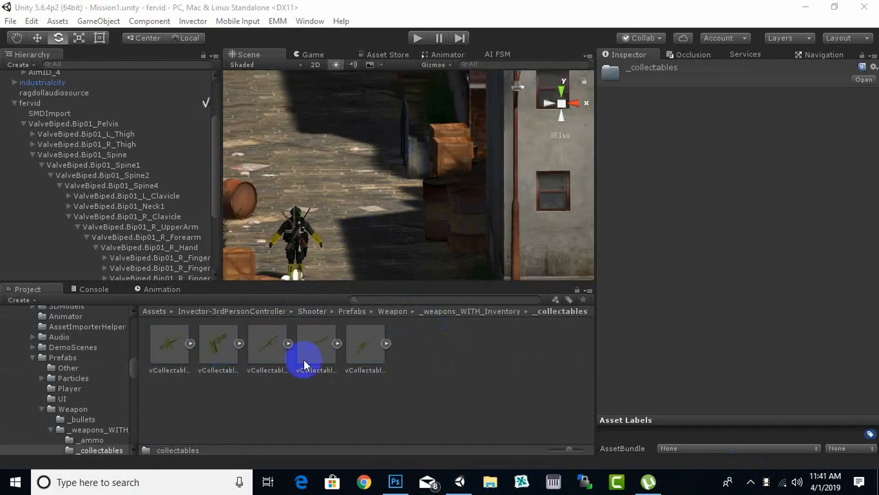
{"action": "middle_click_drag", "start_coordinate": [463, 217], "coordinate": [403, 277]}
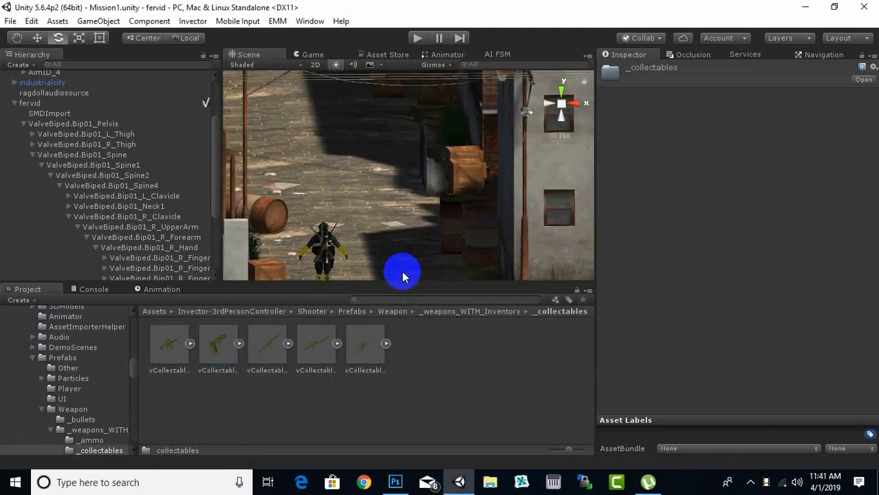
{"action": "left_click_drag", "start_coordinate": [187, 350], "coordinate": [307, 251]}
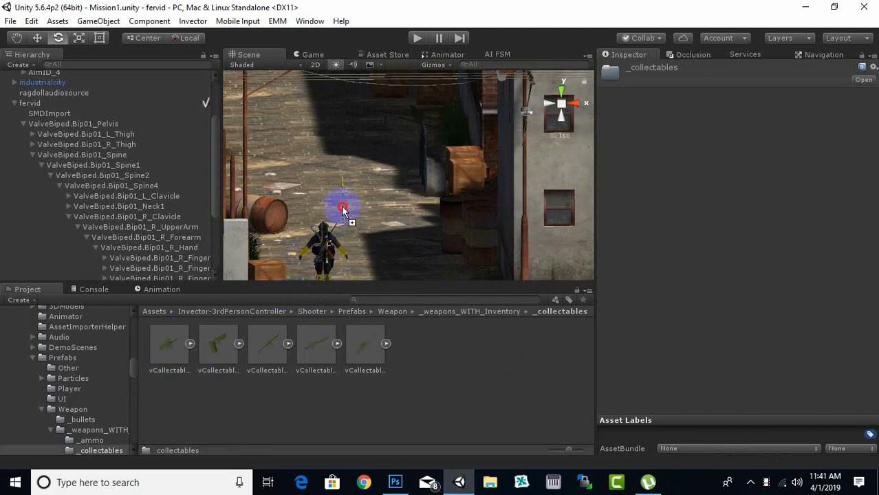
{"action": "left_click_drag", "start_coordinate": [343, 209], "coordinate": [344, 203]}
{"action": "middle_click_drag", "start_coordinate": [444, 212], "coordinate": [458, 234]}
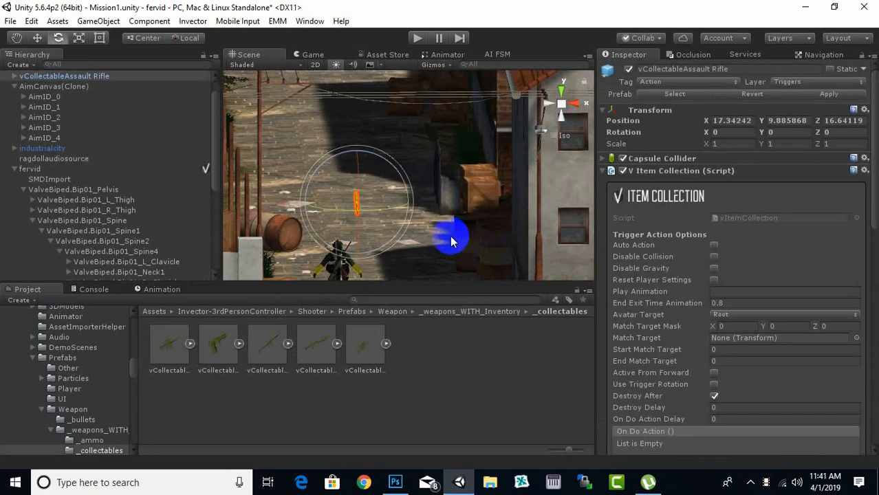
{"action": "left_click_drag", "start_coordinate": [452, 237], "coordinate": [361, 193], "text": "alt"}
{"action": "key", "text": "w"}
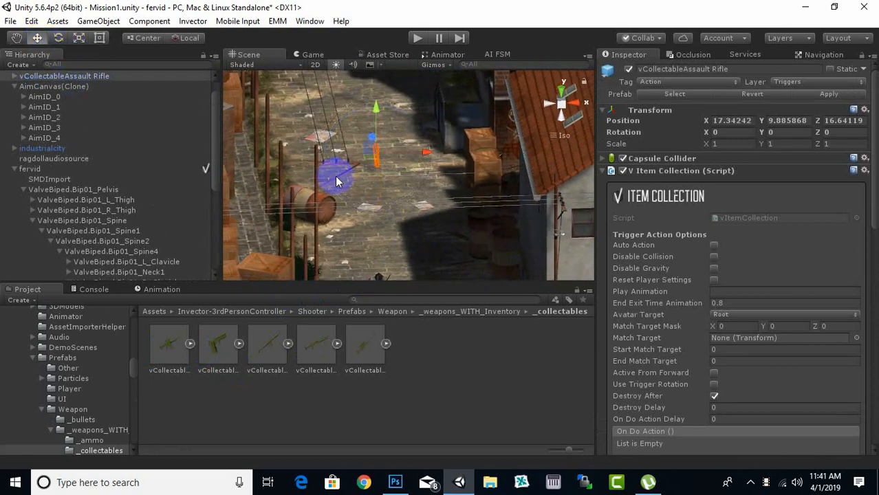
{"action": "left_click_drag", "start_coordinate": [366, 123], "coordinate": [384, 220]}
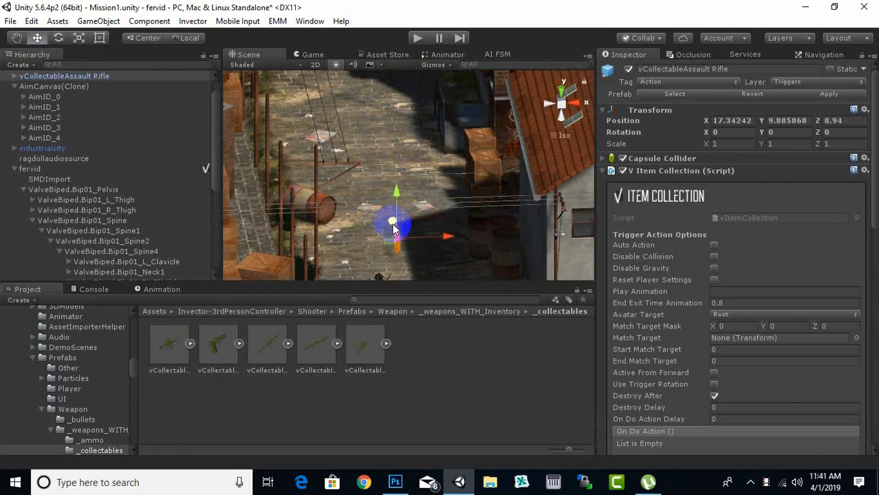
Step: Place the collectable RPG, shotgun and sniper prefabs on the street near the fervid character
{"action": "middle_click_drag", "start_coordinate": [393, 225], "coordinate": [379, 168]}
{"action": "left_click_drag", "start_coordinate": [269, 352], "coordinate": [348, 177]}
{"action": "left_click_drag", "start_coordinate": [324, 352], "coordinate": [419, 214]}
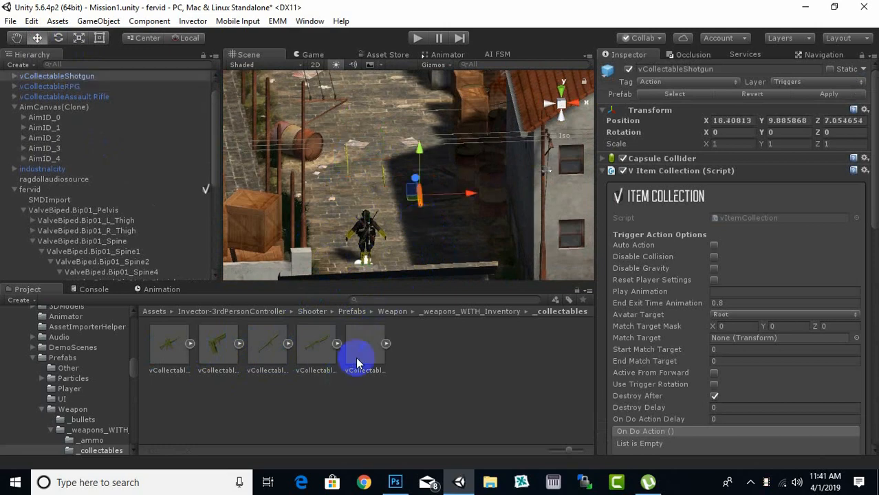
{"action": "left_click_drag", "start_coordinate": [357, 358], "coordinate": [389, 238]}
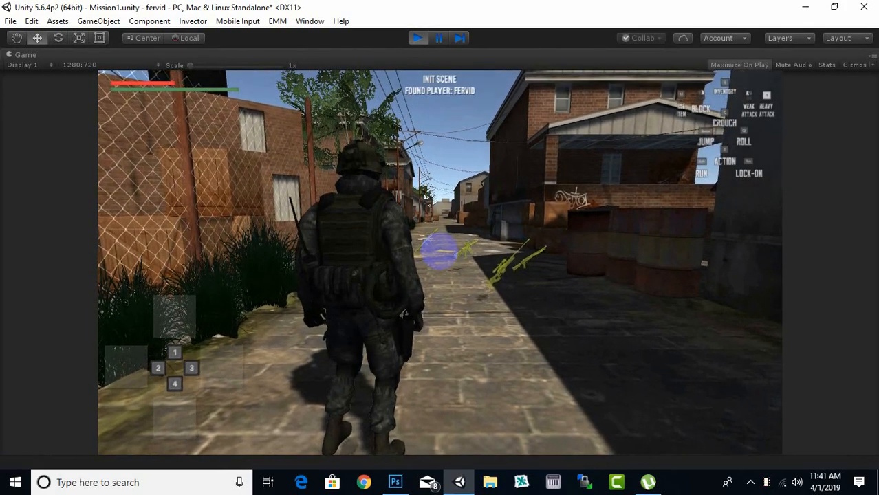
Step: Run the game and walk the character among the collectable weapons to test picking up the sniper
{"action": "key", "text": "w"}
{"action": "key", "text": "d"}
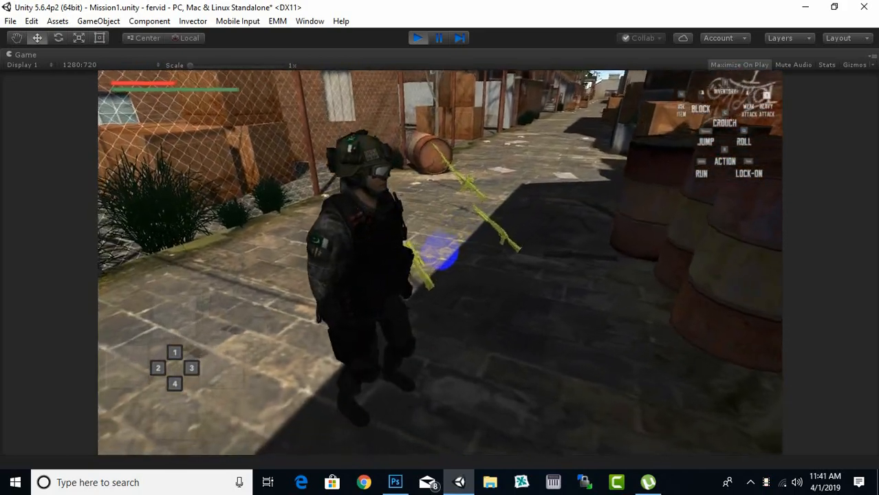
{"action": "key", "text": "w"}
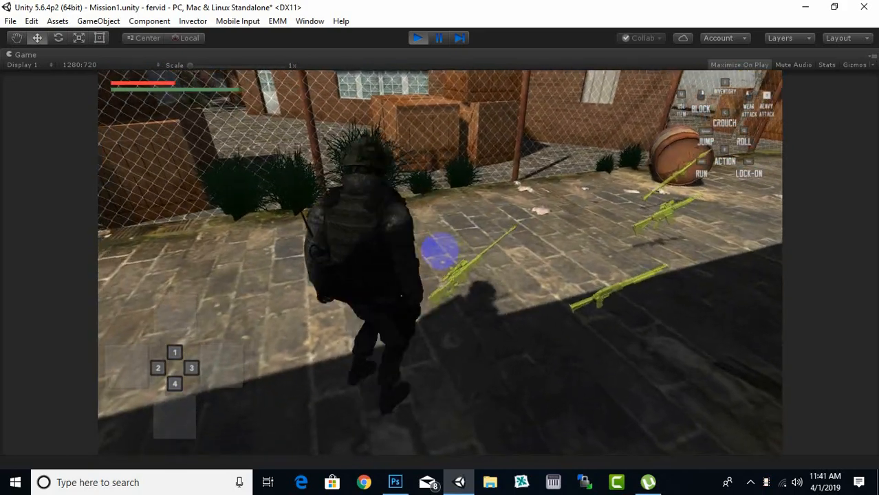
{"action": "key", "text": "d"}
{"action": "key", "text": "w"}
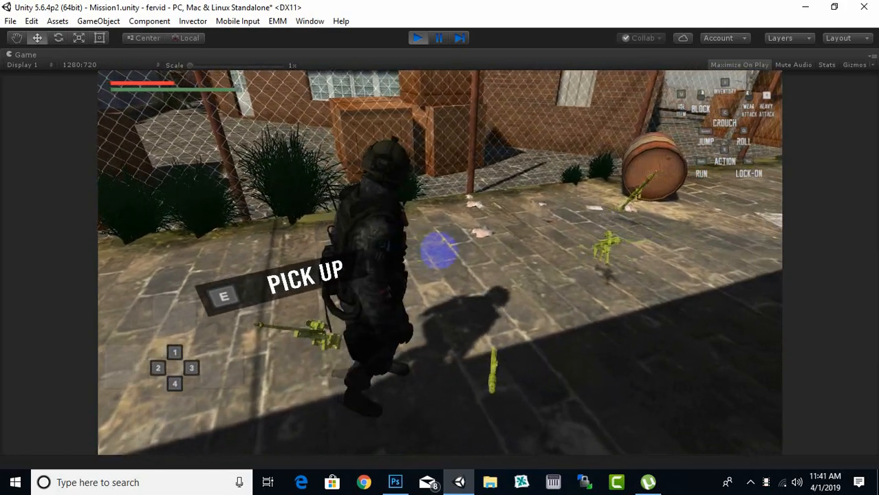
{"action": "key", "text": "d"}
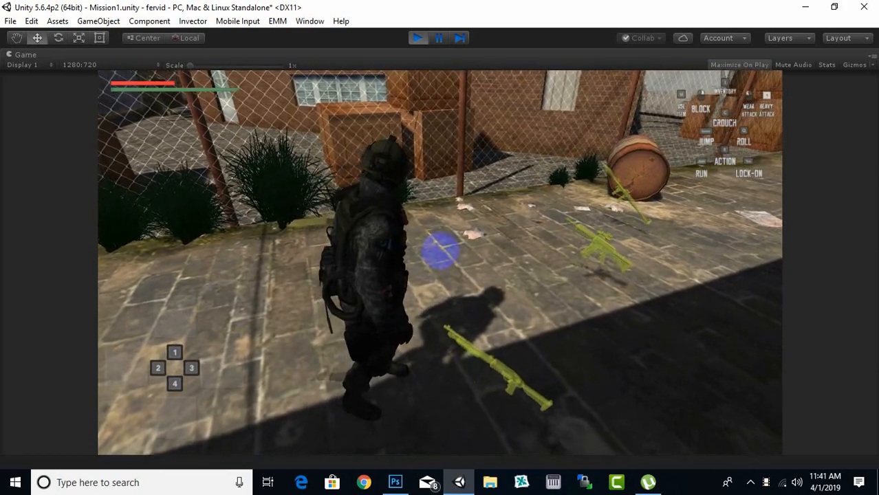
{"action": "key", "text": "s"}
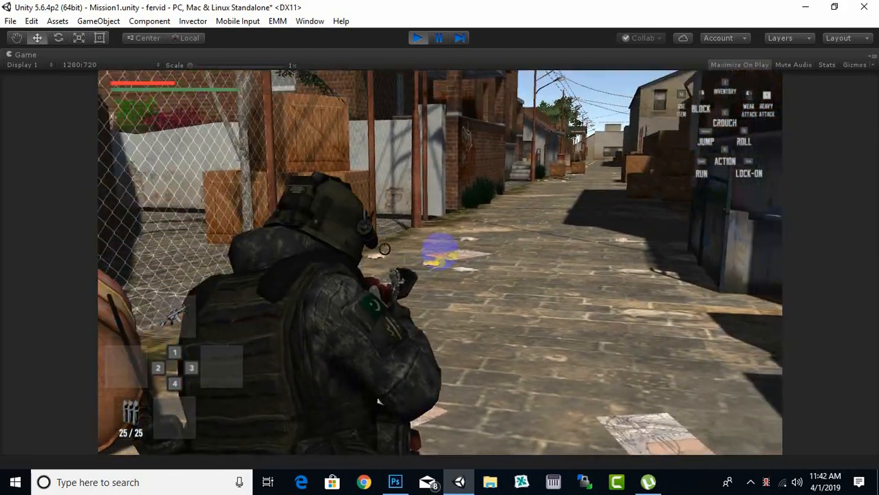
Step: Test-fire the equipped assault rifle down the street while moving the character back
{"action": "left_click", "coordinate": [440, 252]}
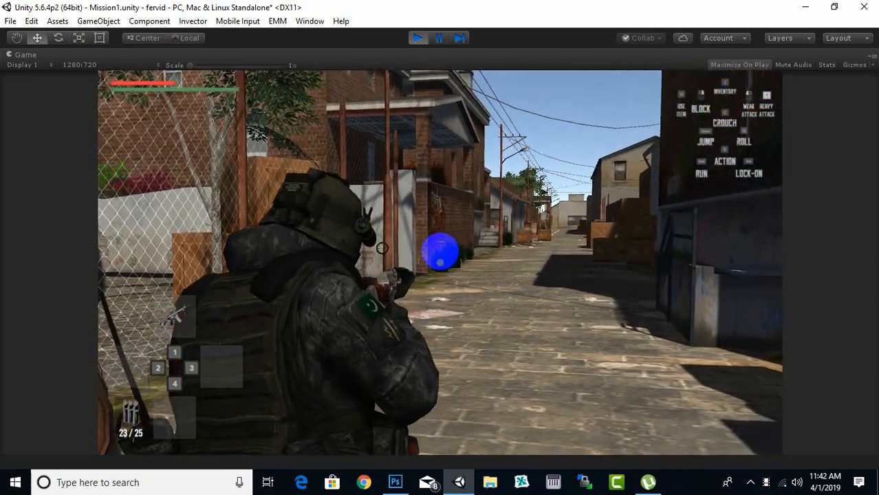
{"action": "key", "text": "s"}
{"action": "left_click", "coordinate": [440, 251]}
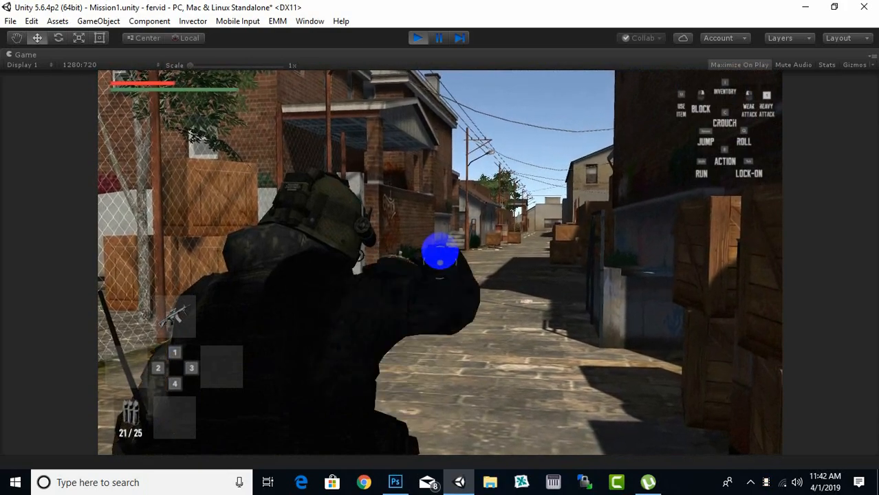
{"action": "right_click", "coordinate": [441, 251]}
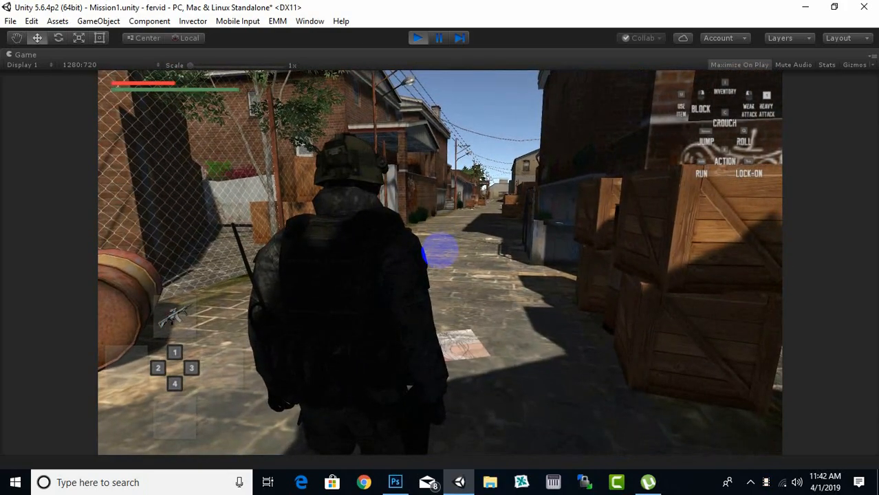
{"action": "key", "text": "i"}
{"action": "key", "text": "Return"}
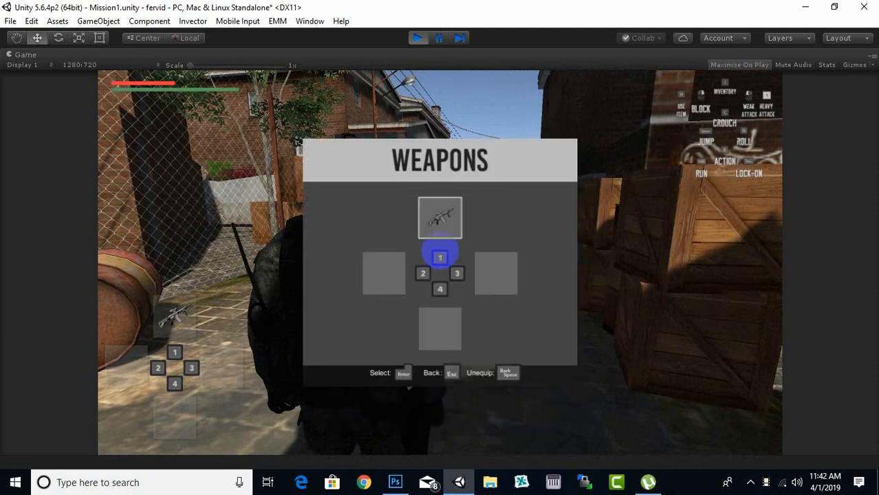
{"action": "key", "text": "Right"}
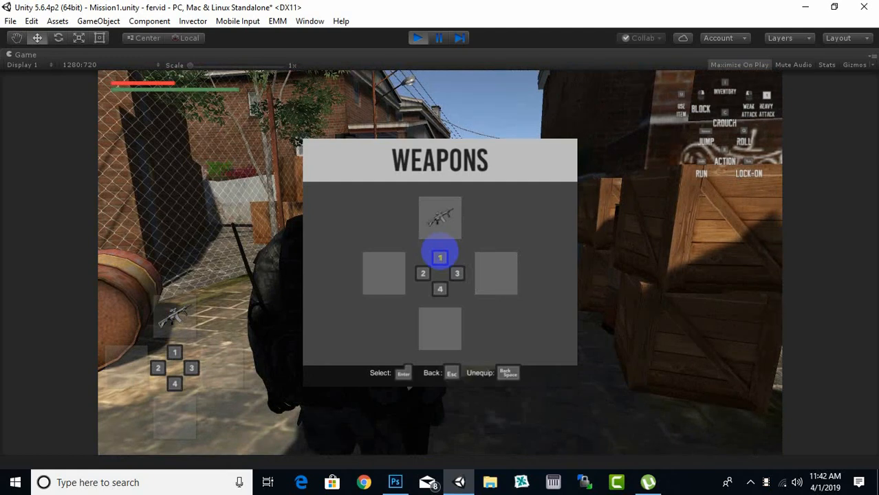
{"action": "key", "text": "Escape"}
{"action": "key", "text": "Escape"}
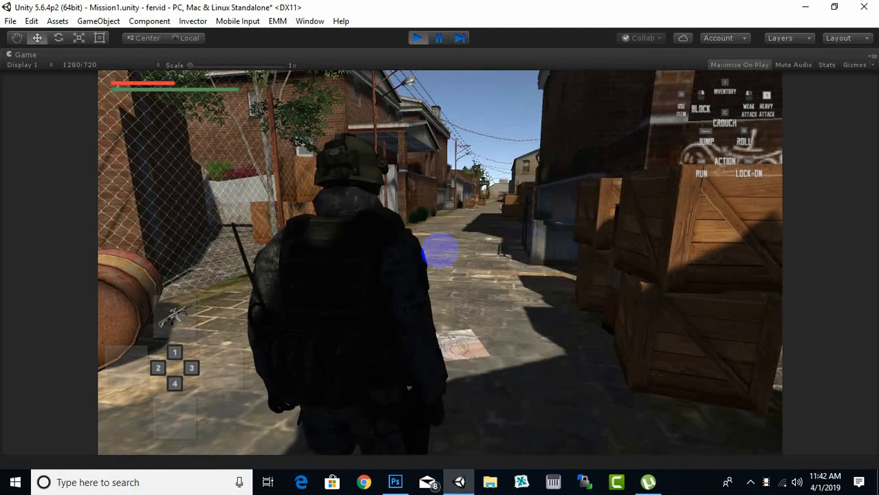
Step: Open the in-game weapons inventory and assign the shotgun to weapon slot 4
{"action": "key", "text": "i"}
{"action": "key", "text": "Return"}
{"action": "key", "text": "Down"}
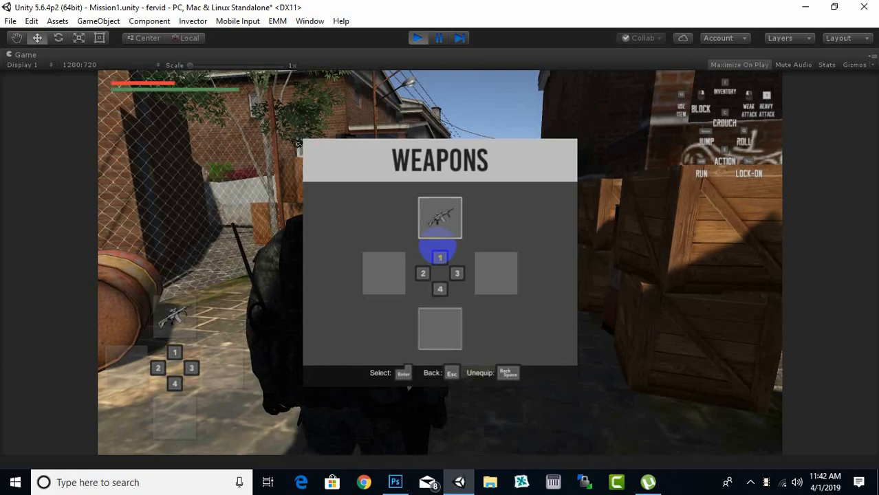
{"action": "key", "text": "Return"}
{"action": "key", "text": "Right"}
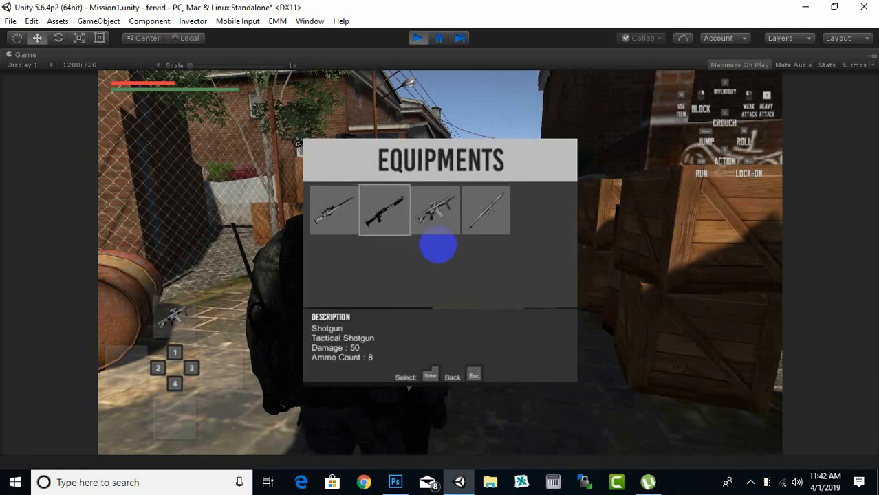
{"action": "key", "text": "Return"}
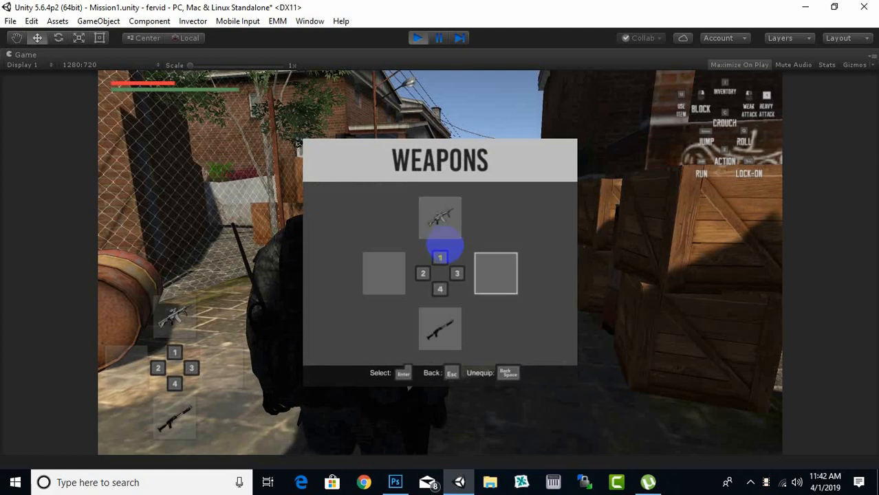
Step: Assign the assault rifle to weapon slot 3
{"action": "key", "text": "Return"}
{"action": "key", "text": "Right"}
{"action": "key", "text": "Right"}
{"action": "key", "text": "Return"}
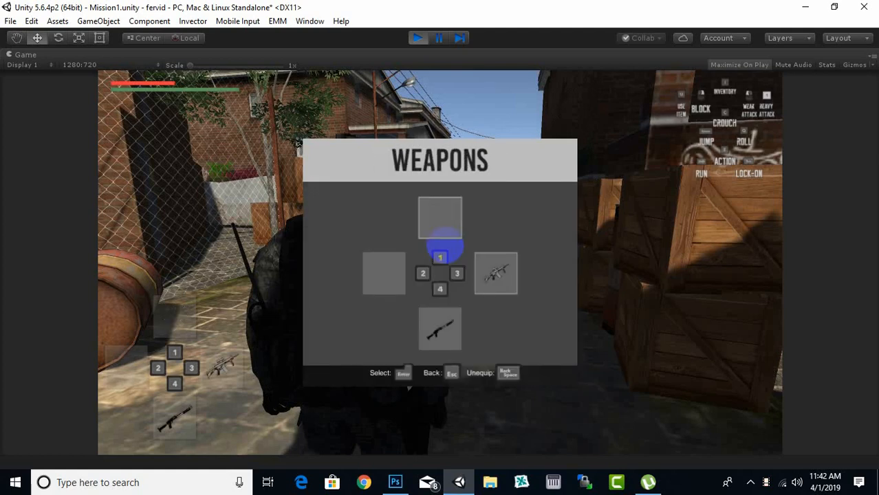
Step: Assign the RPG to weapon slot 1
{"action": "key", "text": "Up"}
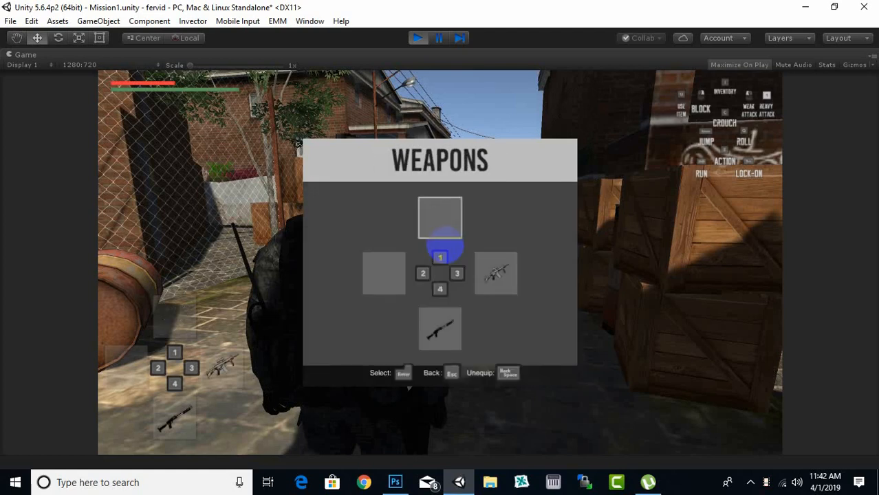
{"action": "key", "text": "Return"}
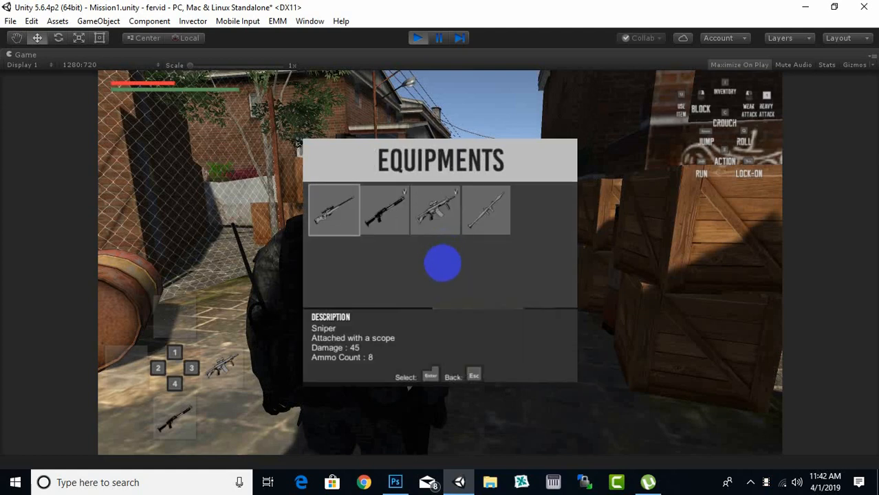
{"action": "key", "text": "Right"}
{"action": "key", "text": "Right"}
{"action": "key", "text": "Right"}
{"action": "key", "text": "Return"}
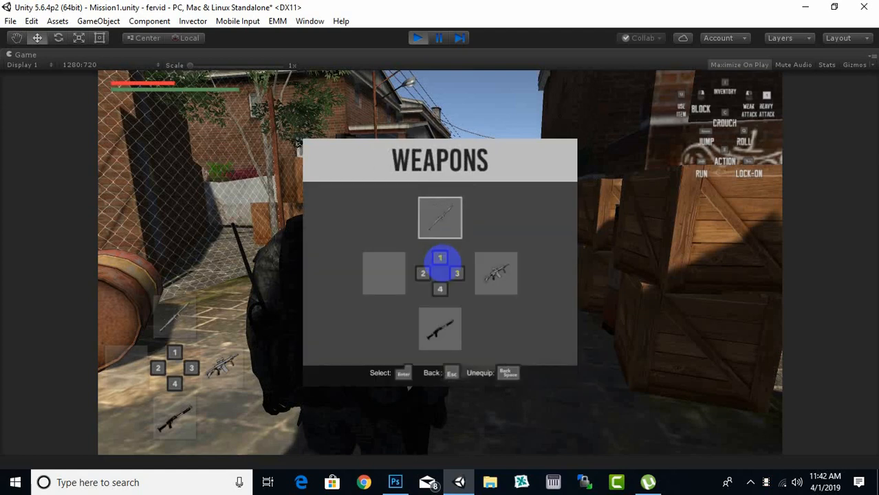
Step: Assign the assault rifle to weapon slot 2 and close the inventory
{"action": "key", "text": "Left"}
{"action": "key", "text": "Return"}
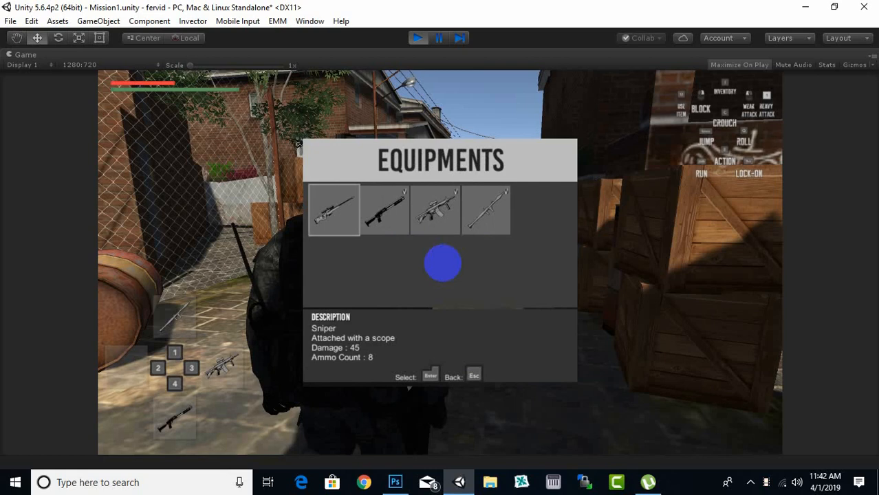
{"action": "key", "text": "Right"}
{"action": "key", "text": "Right"}
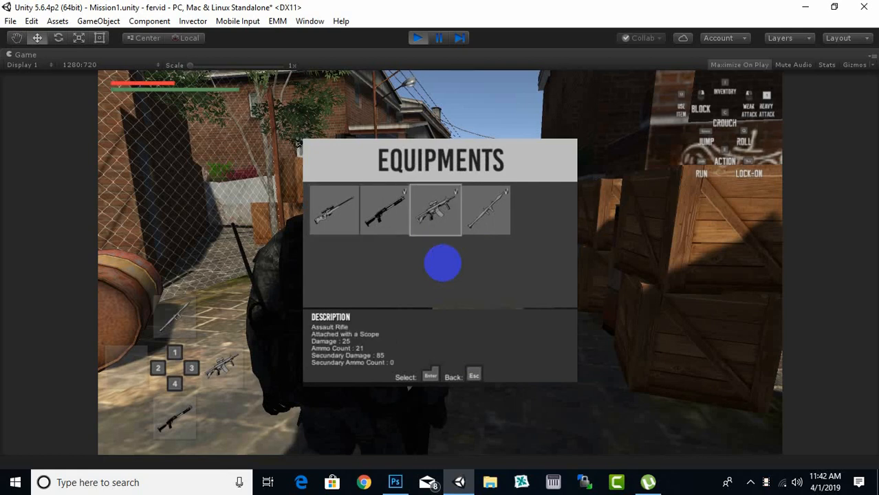
{"action": "key", "text": "Return"}
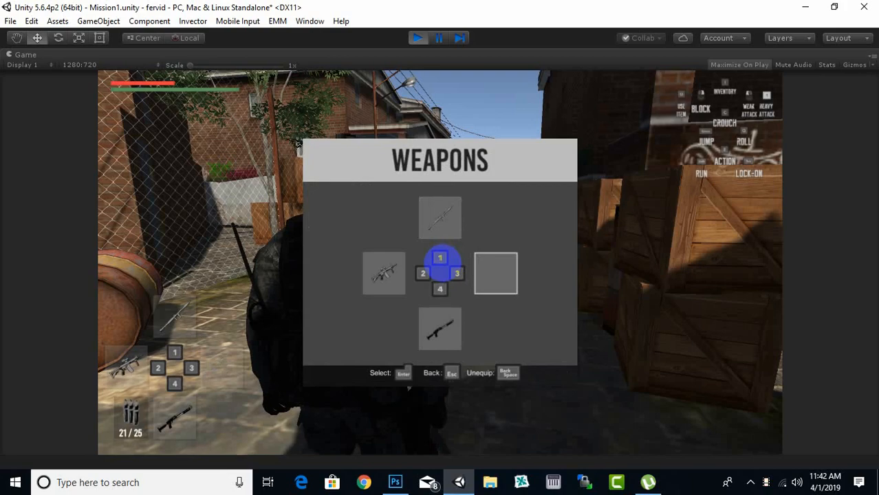
{"action": "key", "text": "Escape"}
{"action": "key", "text": "Escape"}
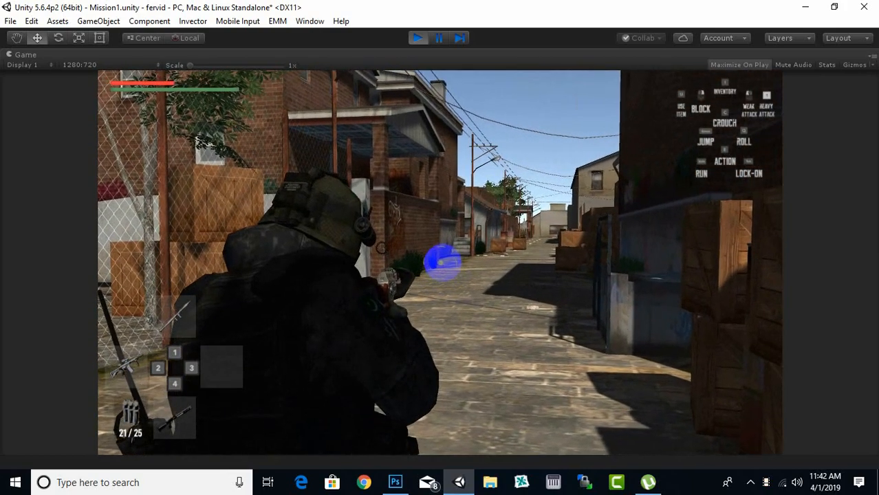
Step: Test switching between the RPG in slot 1 and the assault rifle in slot 2, aiming and firing each
{"action": "left_click", "coordinate": [442, 262]}
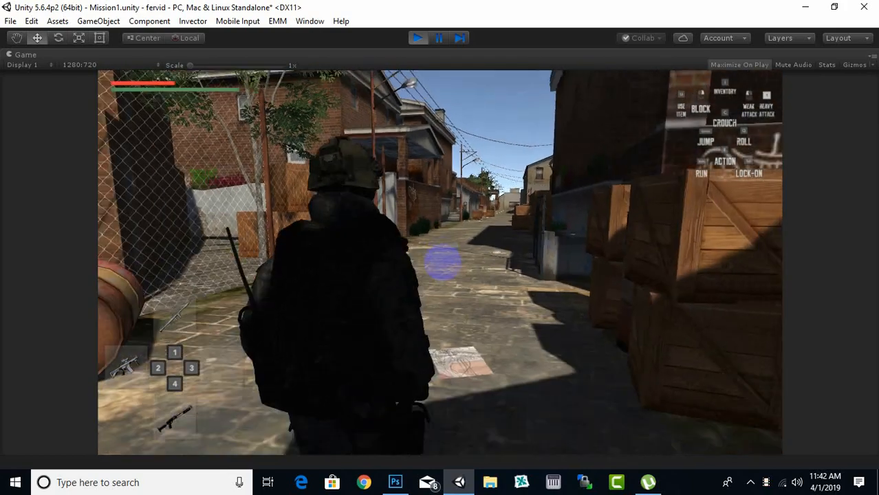
{"action": "key", "text": "1"}
{"action": "right_click", "coordinate": [443, 262]}
{"action": "left_click", "coordinate": [442, 262]}
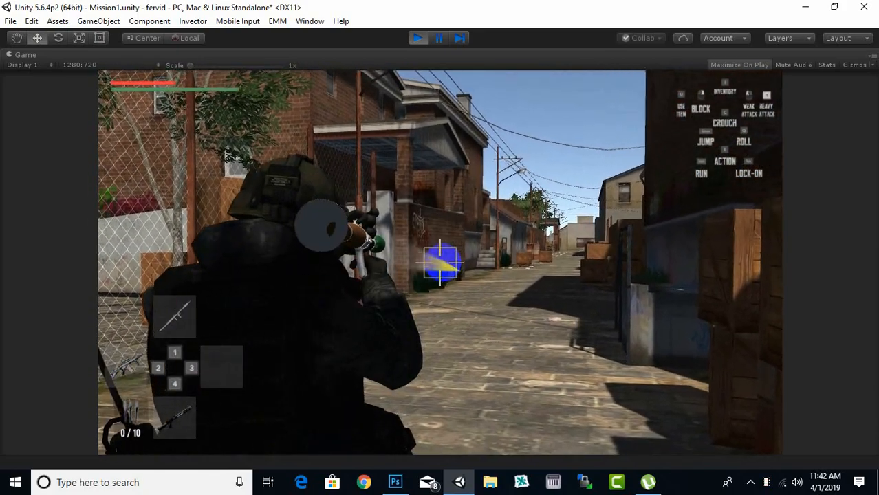
{"action": "key", "text": "2"}
{"action": "right_click", "coordinate": [442, 262]}
{"action": "left_click", "coordinate": [442, 262]}
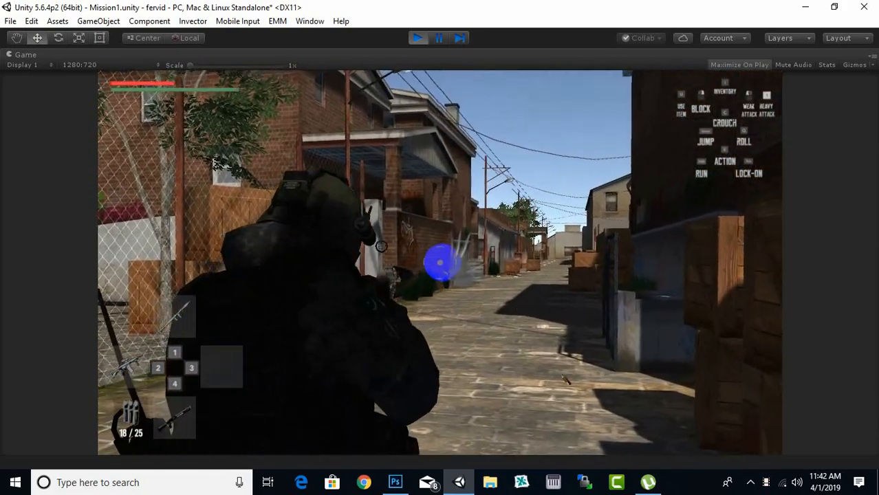
{"action": "left_click", "coordinate": [442, 262]}
{"action": "key", "text": "2"}
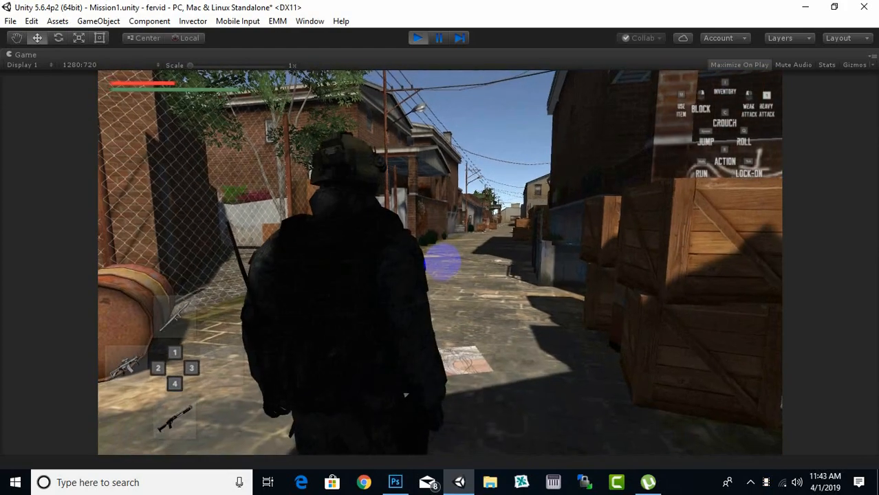
Step: Draw the shotgun from slot 4, test-fire it and stop the game
{"action": "key", "text": "4"}
{"action": "right_click", "coordinate": [442, 262]}
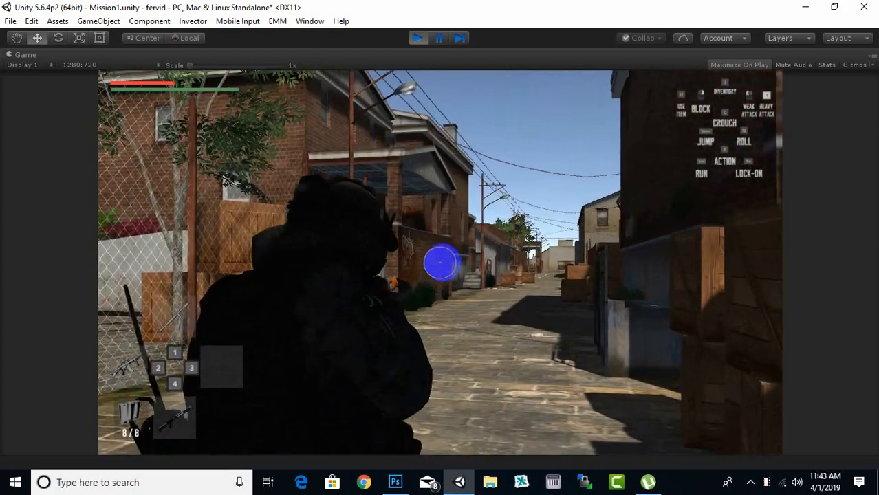
{"action": "left_click", "coordinate": [442, 262]}
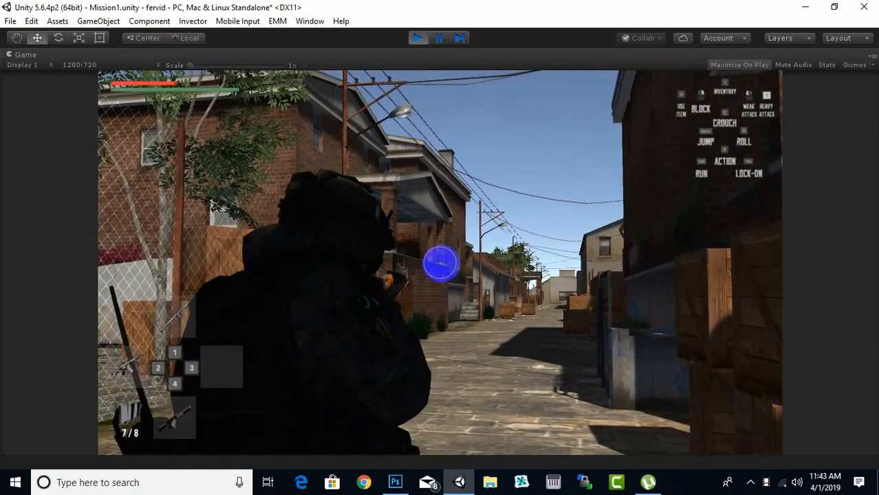
{"action": "left_click", "coordinate": [447, 264]}
{"action": "key", "text": "Escape"}
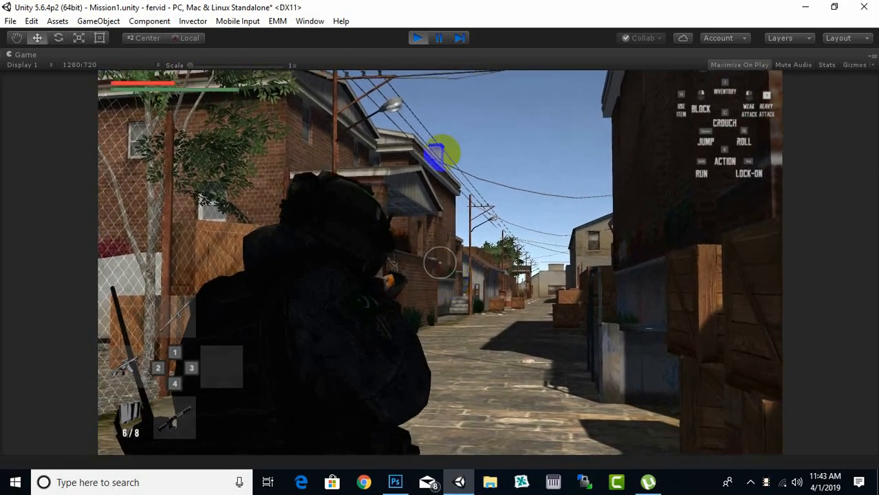
{"action": "left_click", "coordinate": [419, 40]}
Step: Set the Equip Point Name of Ak47holder and sniperholder to RightArm
{"action": "middle_click_drag", "start_coordinate": [504, 277], "coordinate": [437, 209]}
{"action": "scroll", "coordinate": [401, 198], "scroll_direction": "up", "scroll_amount": 10}
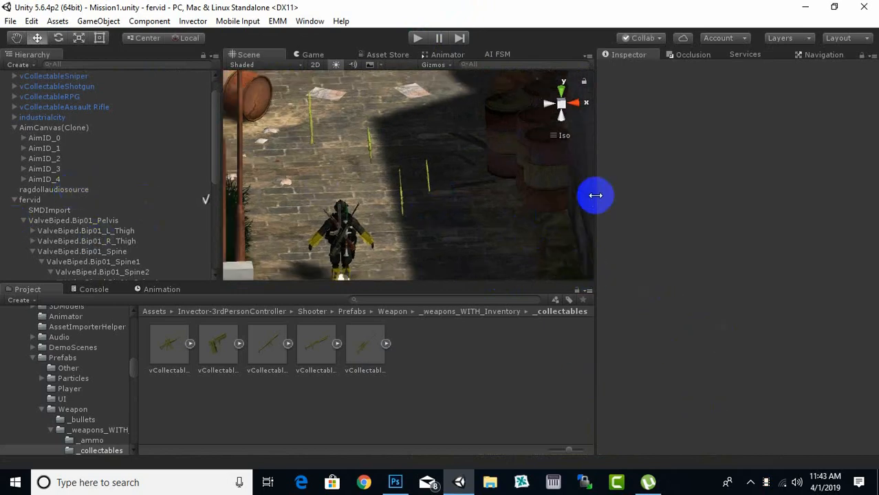
{"action": "left_click_drag", "start_coordinate": [593, 193], "coordinate": [697, 406]}
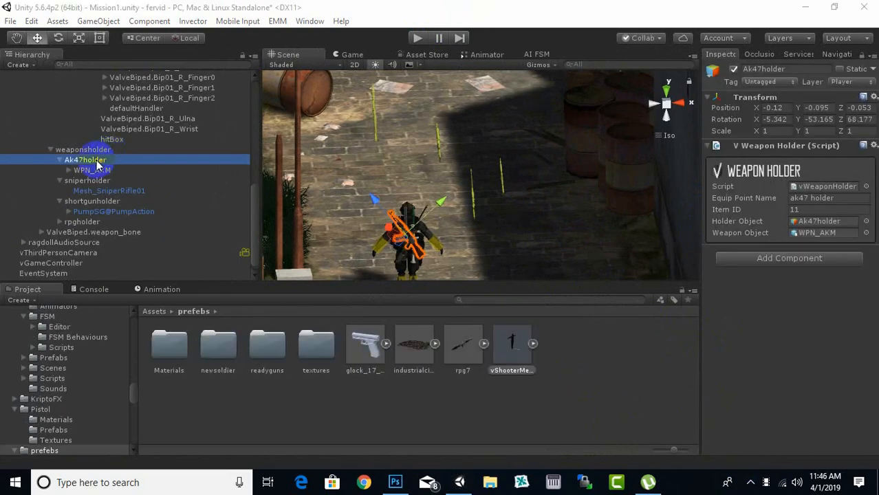
{"action": "left_click", "coordinate": [826, 199]}
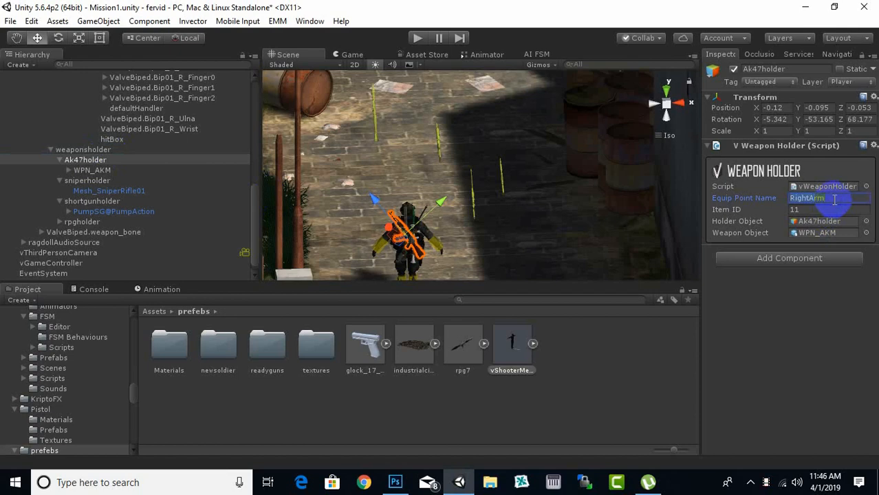
{"action": "left_click", "coordinate": [86, 181]}
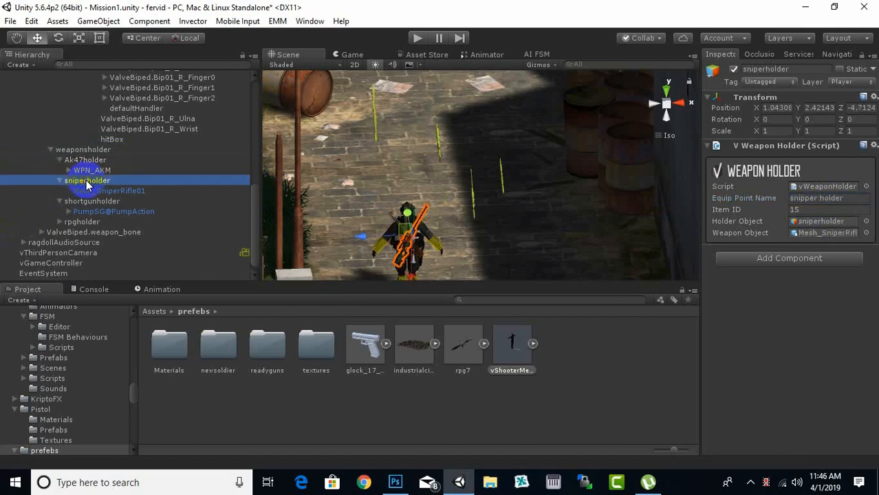
{"action": "left_click", "coordinate": [811, 198]}
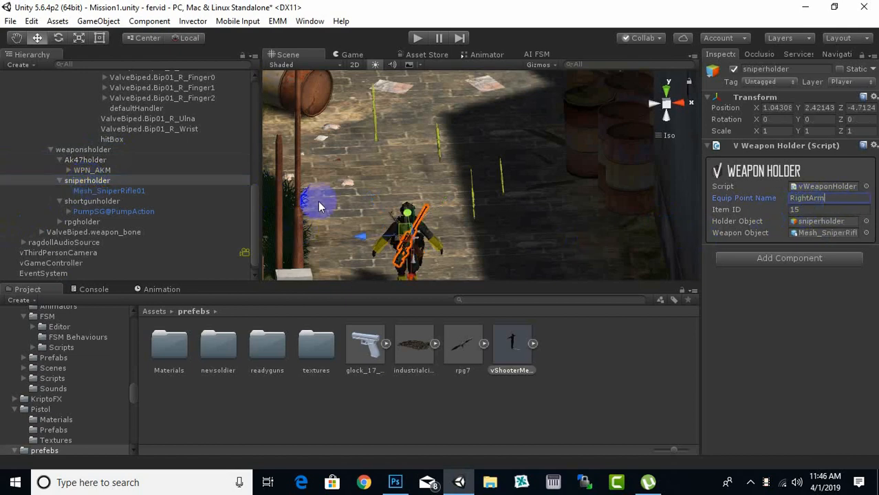
Step: Set the Equip Point Name of shortgunholder and rpgholder to RightArm
{"action": "left_click", "coordinate": [91, 201]}
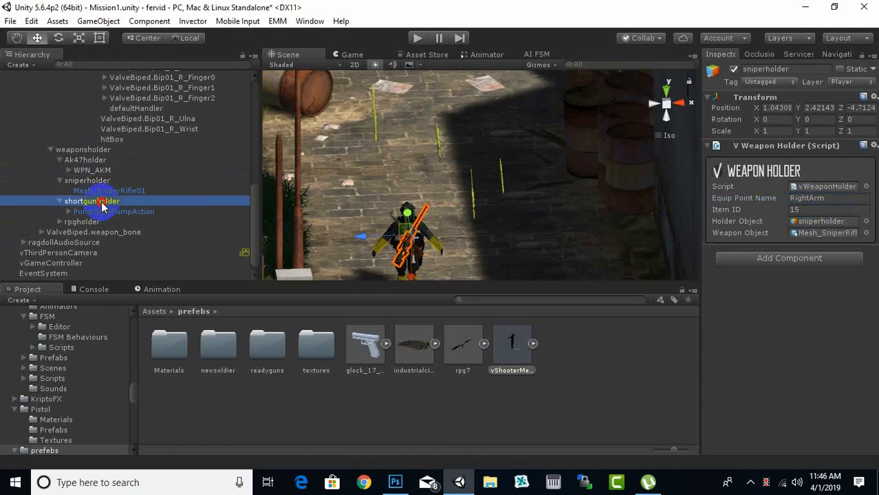
{"action": "left_click", "coordinate": [808, 198]}
{"action": "left_click", "coordinate": [790, 229]}
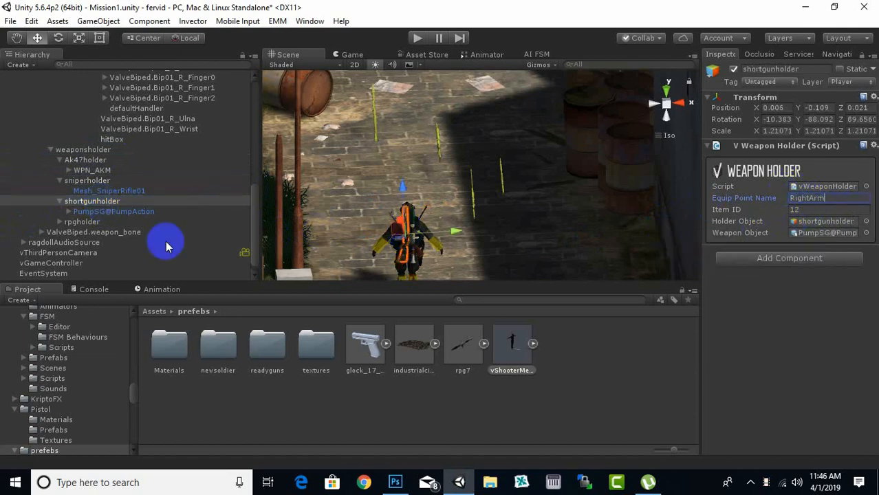
{"action": "left_click", "coordinate": [86, 222]}
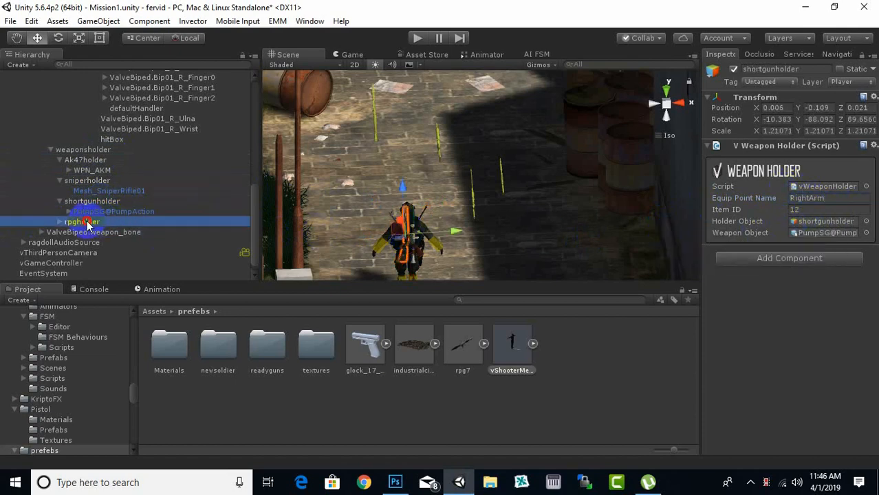
{"action": "left_click", "coordinate": [841, 199]}
{"action": "type", "text": "RightArm"}
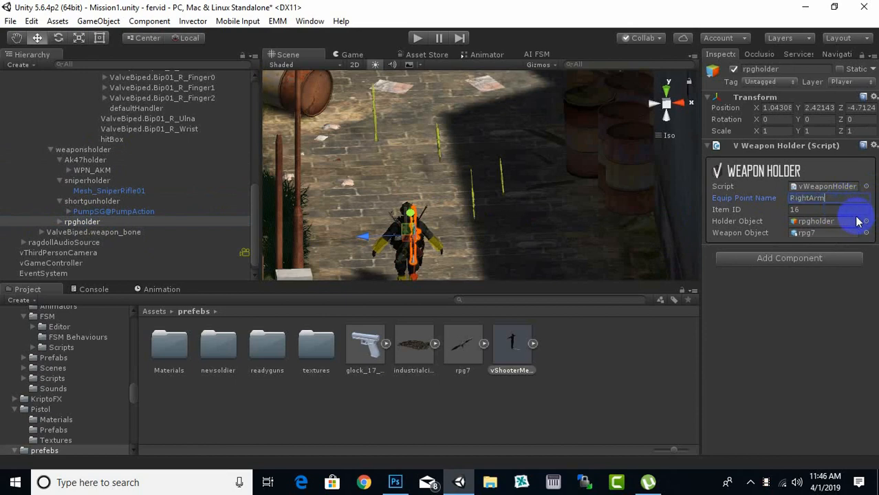
Step: Run the game and move the soldier along the alley, picking up the weapons lying on the ground
{"action": "left_click", "coordinate": [418, 39]}
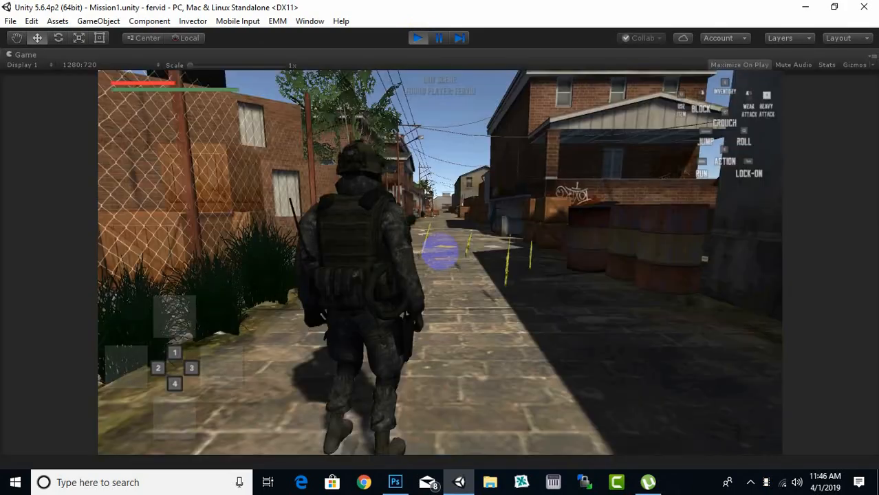
{"action": "key", "text": "w"}
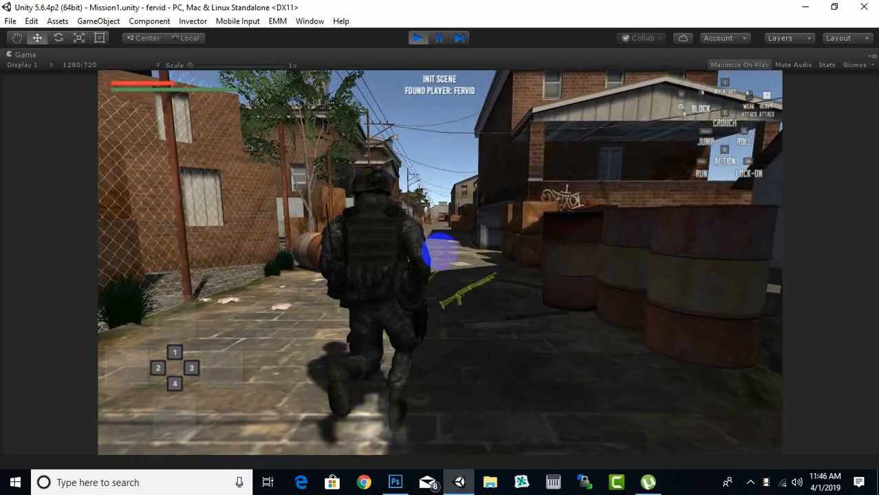
{"action": "key", "text": "d"}
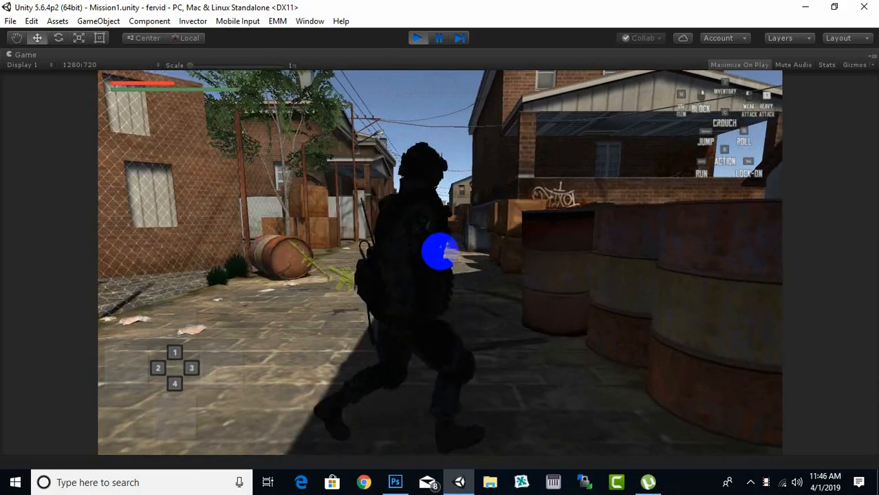
{"action": "key", "text": "w"}
{"action": "key", "text": "e"}
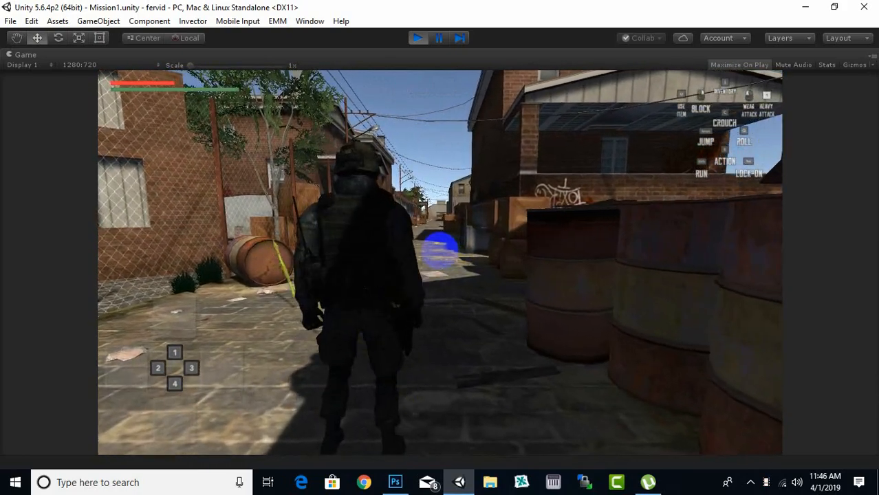
{"action": "key", "text": "w"}
{"action": "key", "text": "w"}
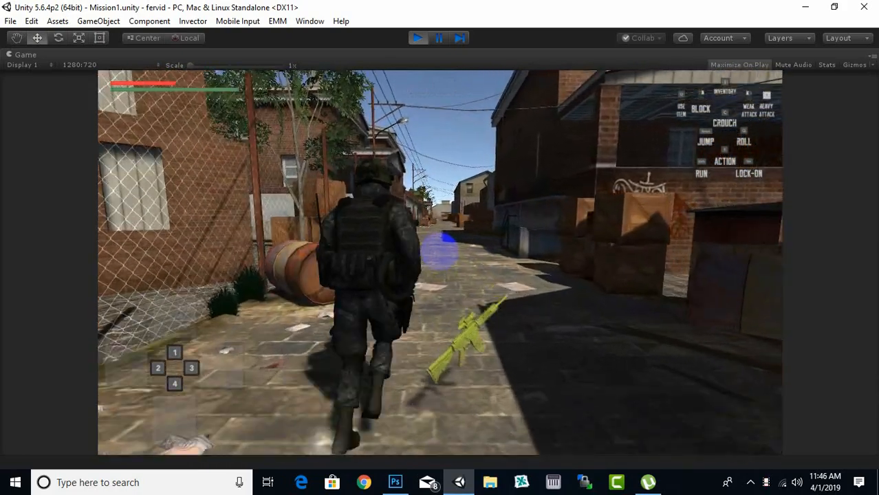
{"action": "key", "text": "w"}
{"action": "key", "text": "e"}
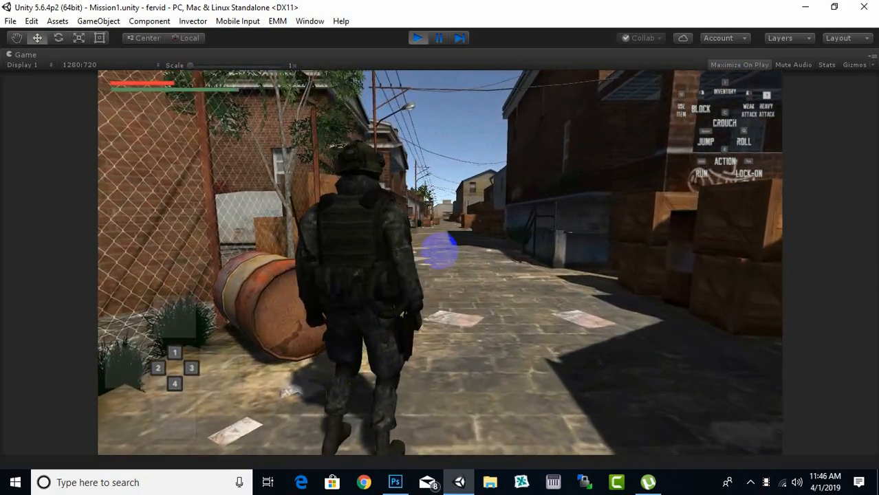
{"action": "key", "text": "s"}
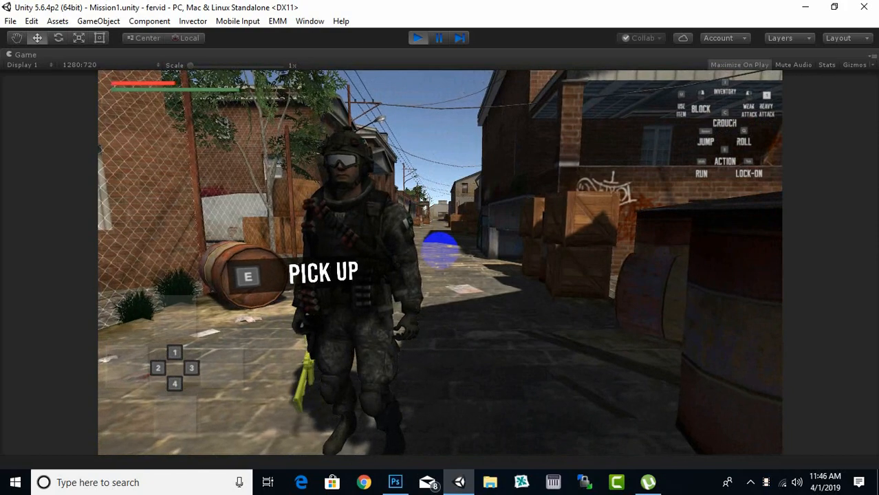
{"action": "key", "text": "e"}
{"action": "key", "text": "w"}
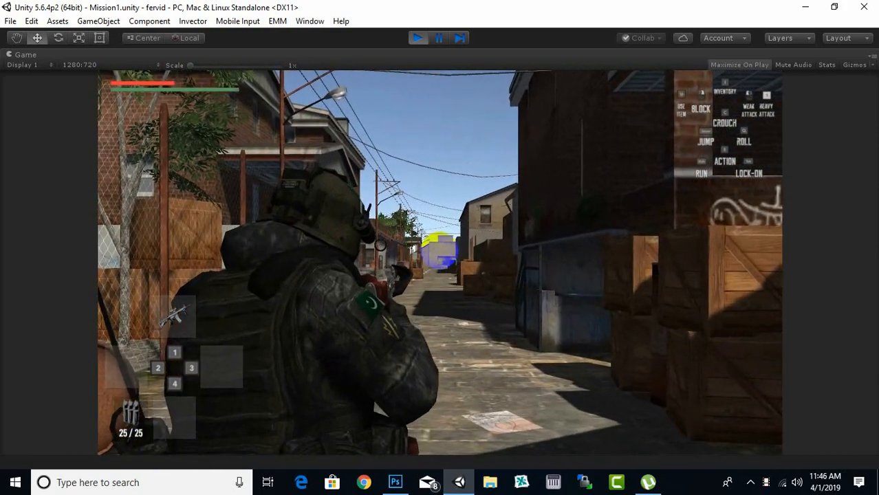
Step: Equip the sniper rifle in weapon slot 3 of the in-game inventory
{"action": "key", "text": "i"}
{"action": "key", "text": "Return"}
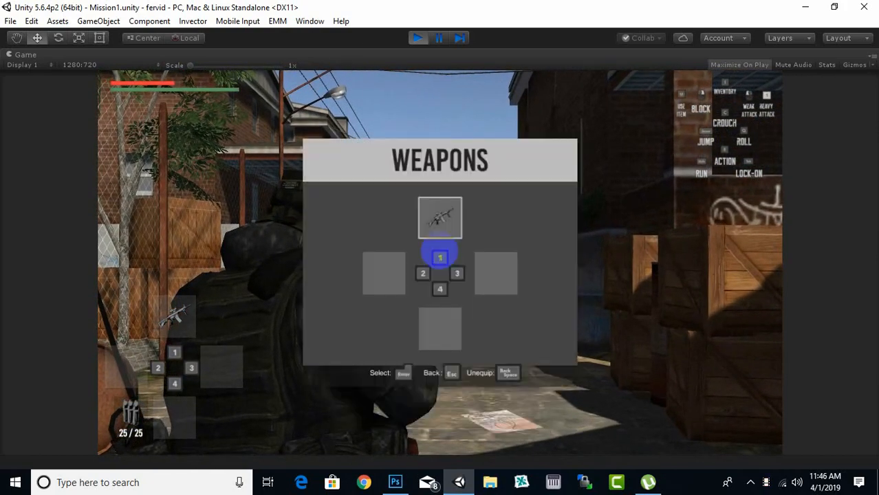
{"action": "key", "text": "d"}
{"action": "key", "text": "Return"}
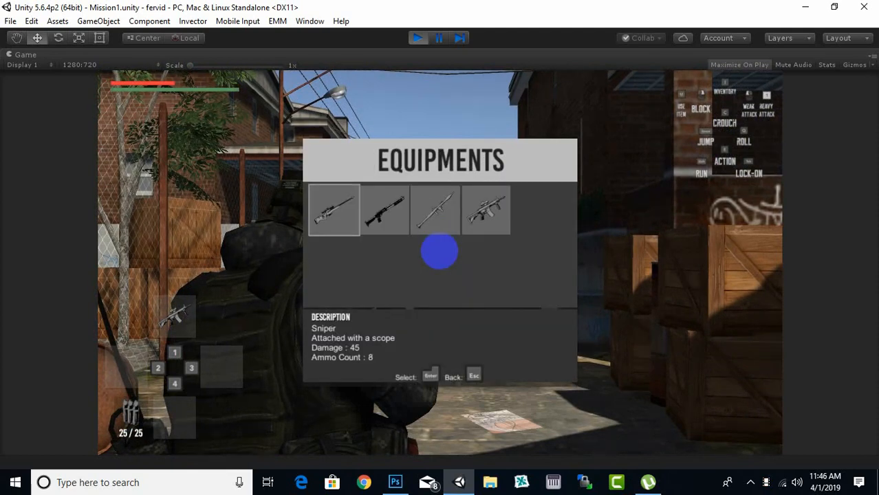
{"action": "key", "text": "Return"}
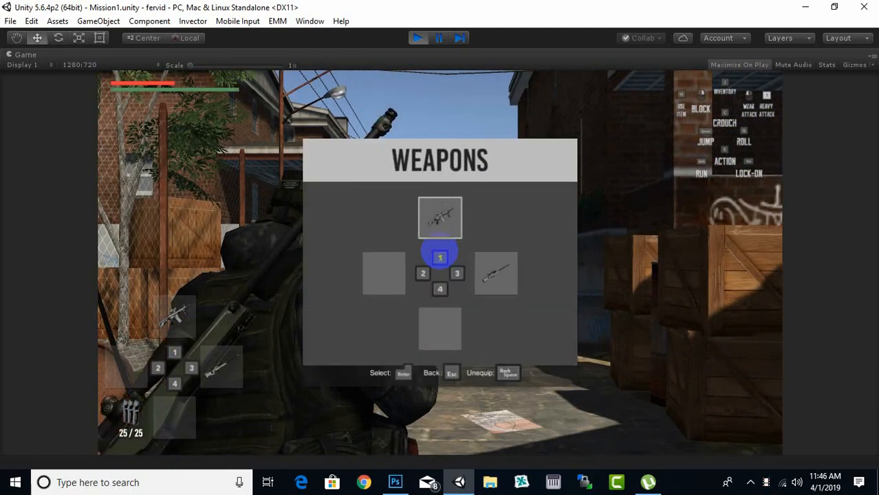
Step: Equip the shotgun in weapon slot 2
{"action": "key", "text": "a"}
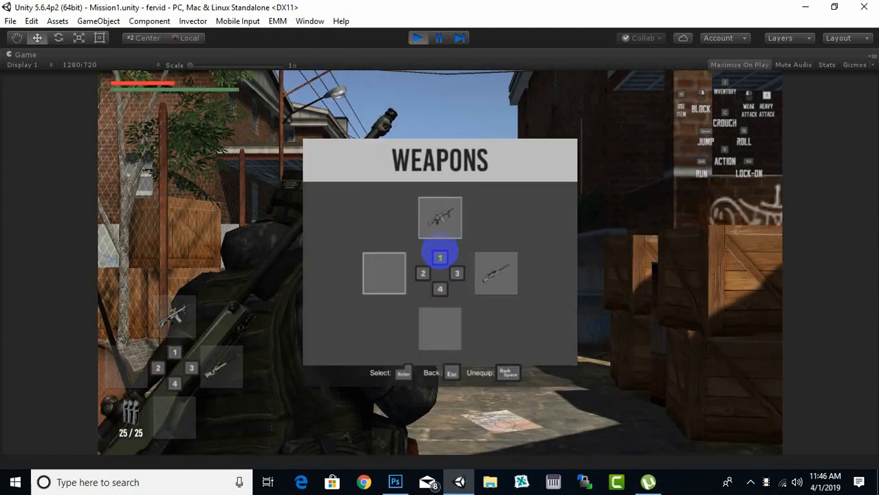
{"action": "key", "text": "Return"}
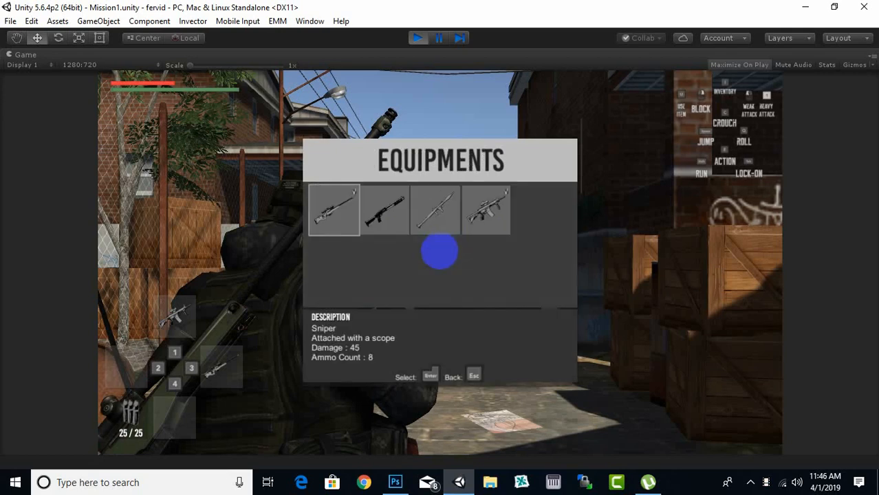
{"action": "key", "text": "d"}
{"action": "key", "text": "Return"}
Step: Equip the RPG in weapon slot 4 and close the inventory
{"action": "key", "text": "d"}
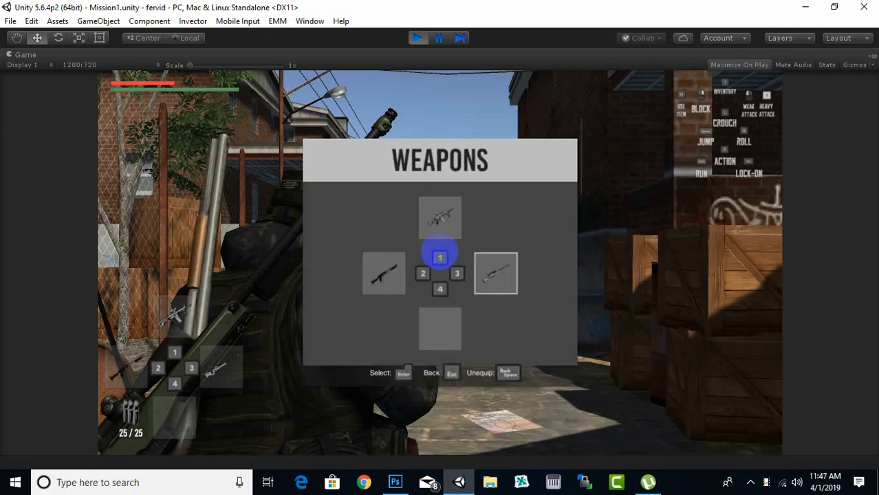
{"action": "key", "text": "s"}
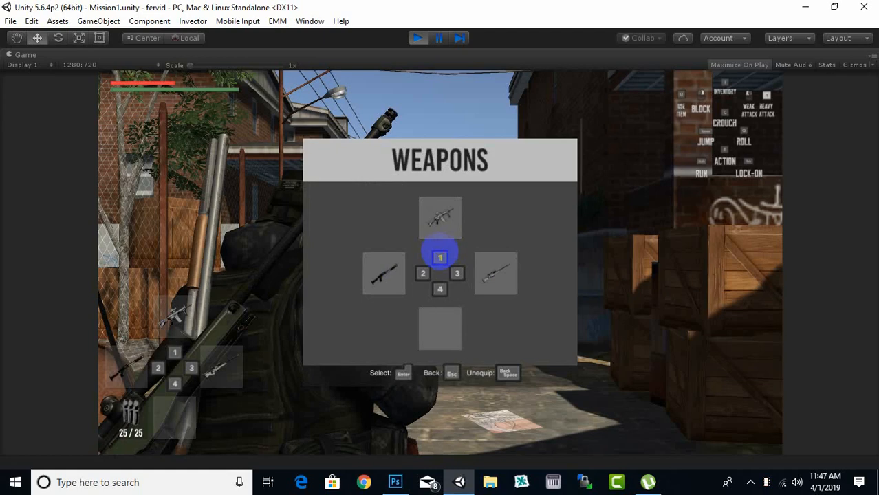
{"action": "key", "text": "Escape"}
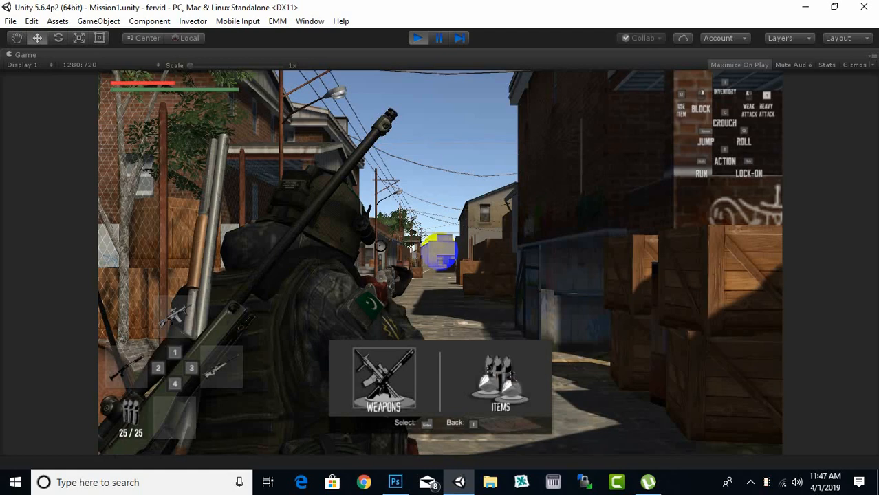
{"action": "key", "text": "Return"}
{"action": "key", "text": "Down"}
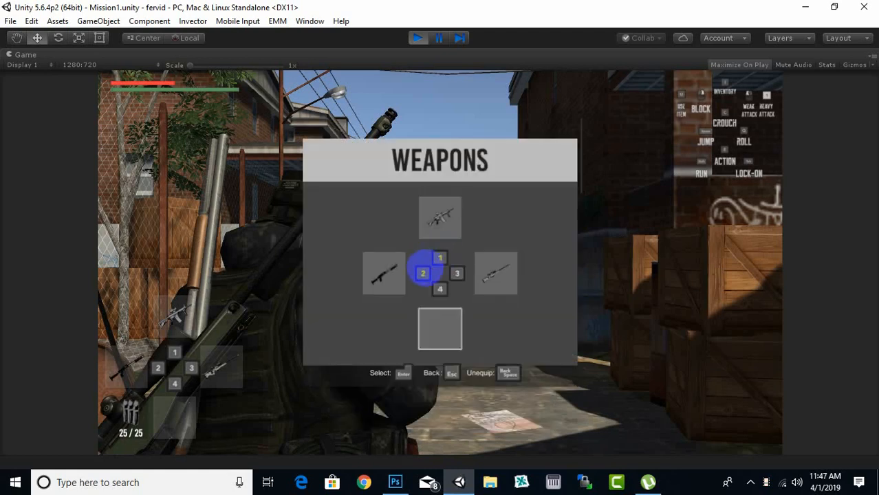
{"action": "key", "text": "Return"}
{"action": "key", "text": "Right"}
{"action": "key", "text": "Right"}
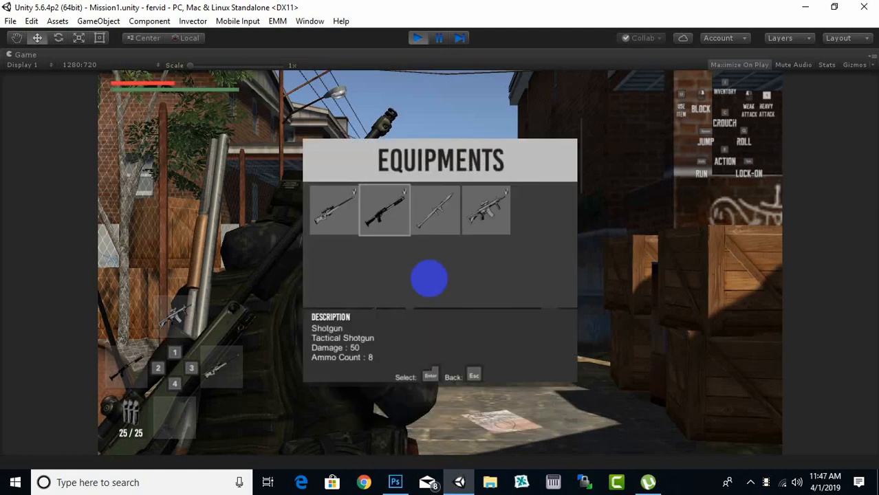
{"action": "key", "text": "Return"}
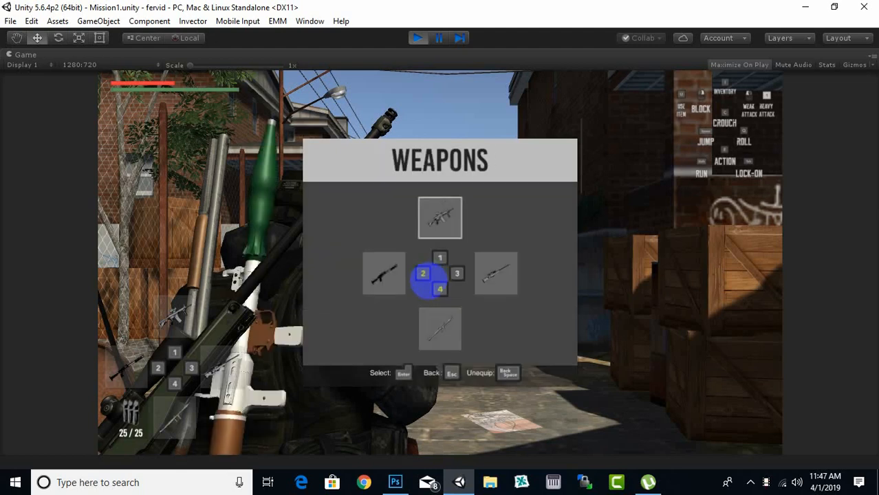
{"action": "key", "text": "Escape"}
{"action": "key", "text": "i"}
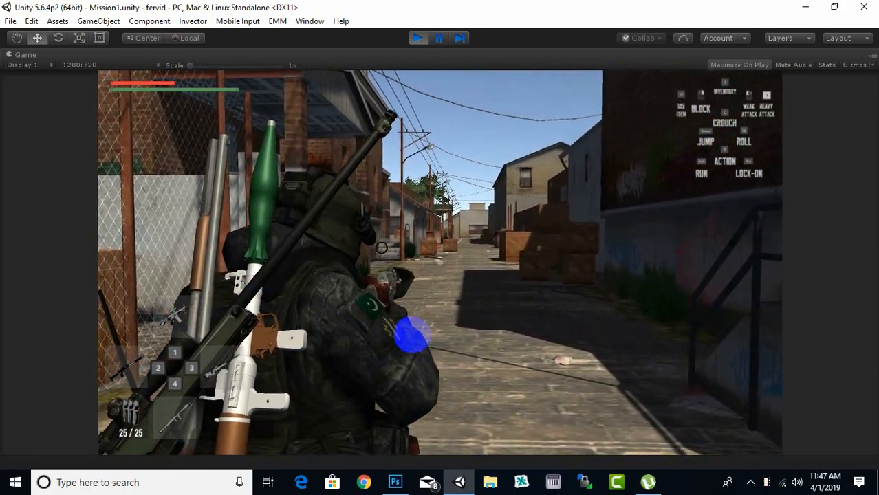
Step: Test drawing the shotgun, sniper rifle and RPG in turn, firing the RPG, and stop the game
{"action": "key", "text": "2"}
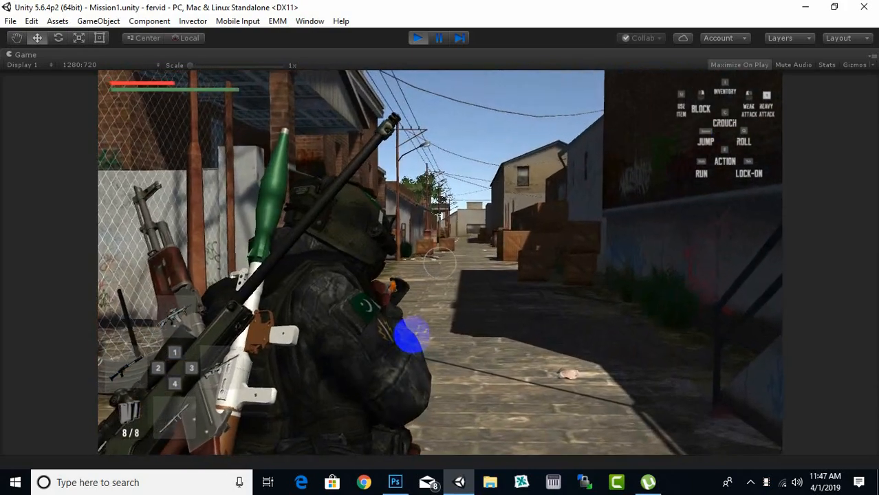
{"action": "key", "text": "w"}
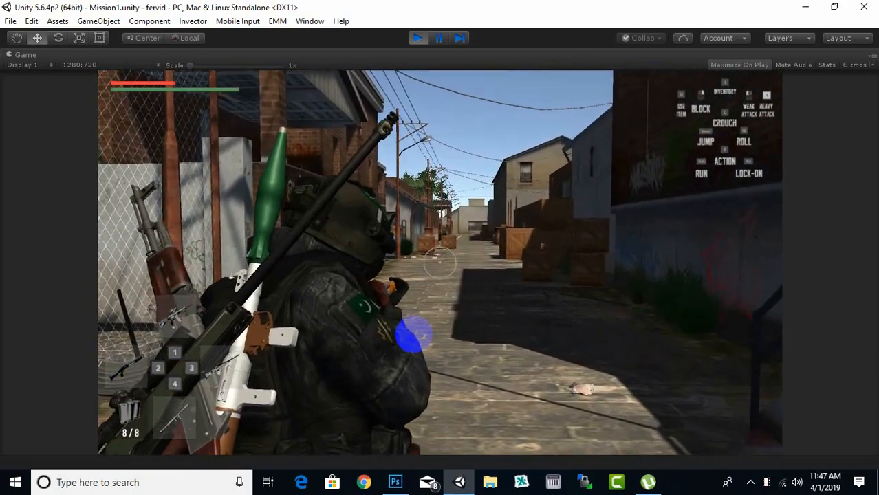
{"action": "key", "text": "3"}
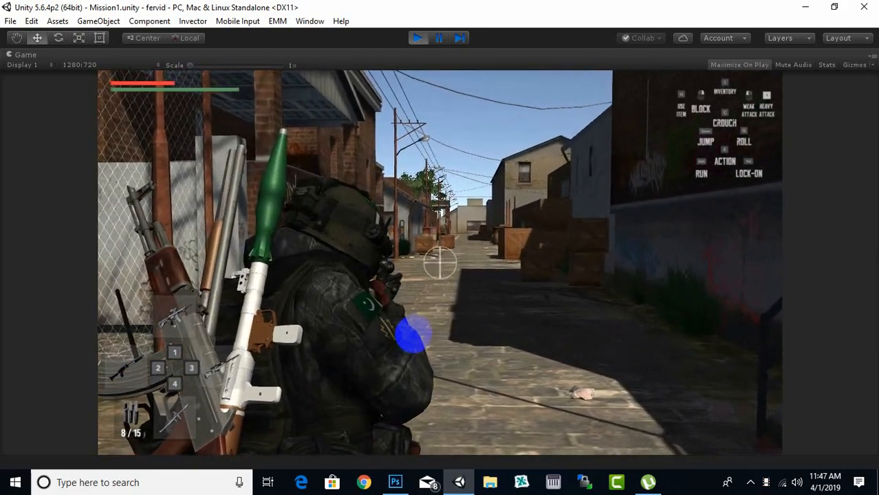
{"action": "key", "text": "3"}
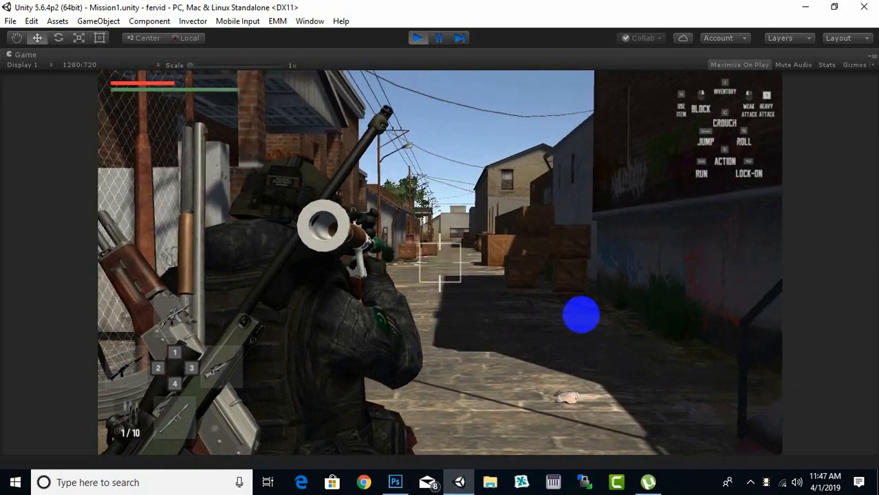
{"action": "left_click", "coordinate": [522, 300]}
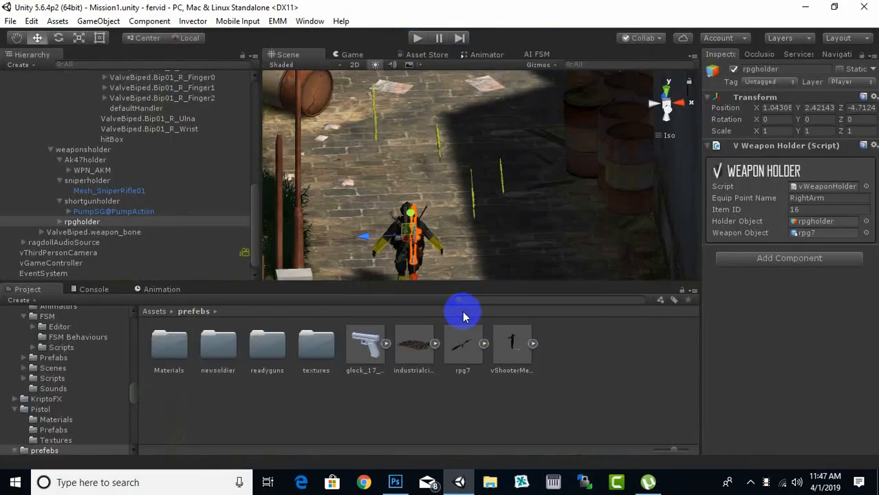
{"action": "right_click_drag", "start_coordinate": [471, 245], "coordinate": [445, 239]}
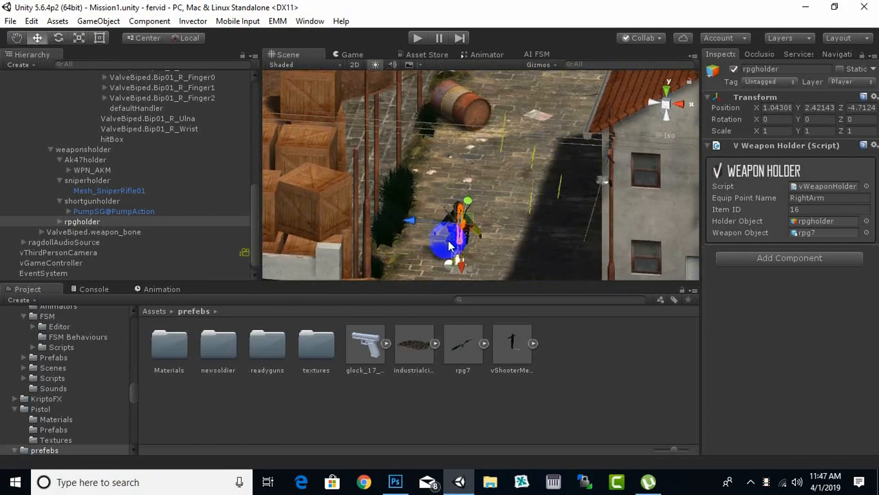